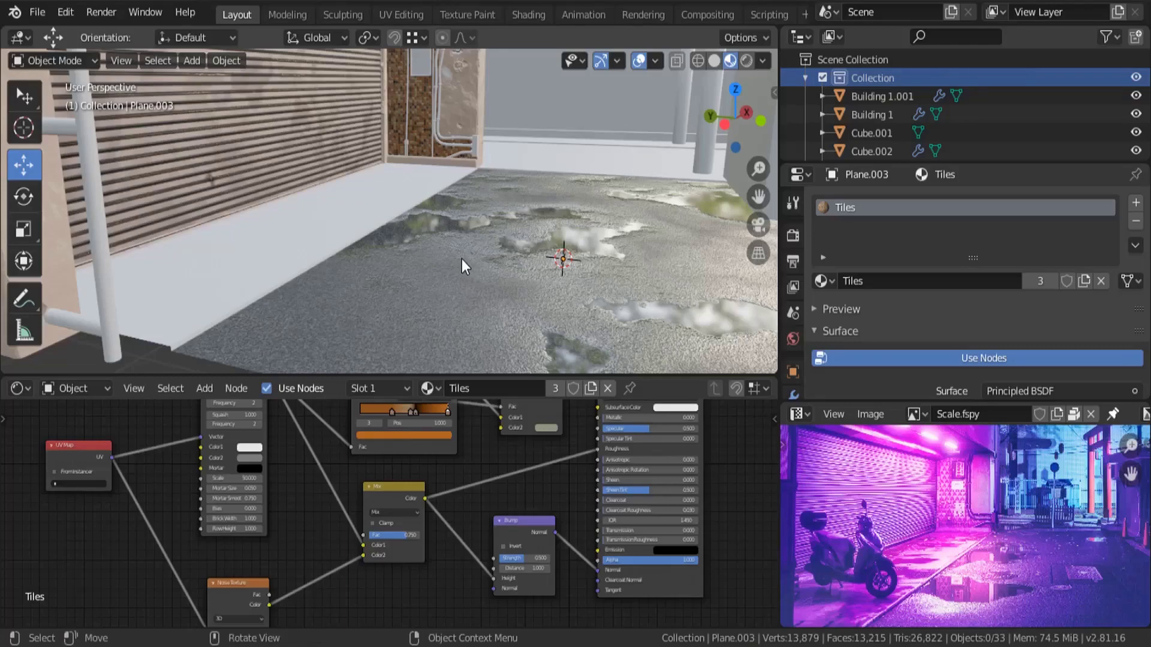
Separate the sidewalk's top and curb faces from the ground plane into their own object and select that object.
scroll(276, 226, "up", 5)
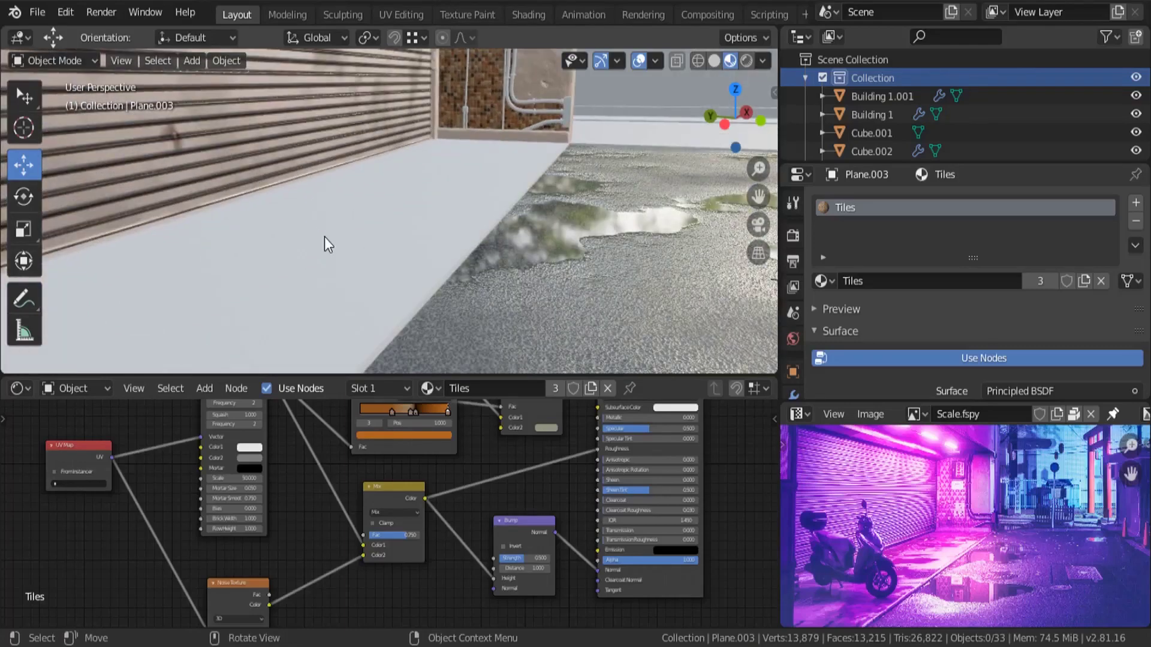
left_click(414, 240)
scroll(415, 240, "down", 2)
key("Tab")
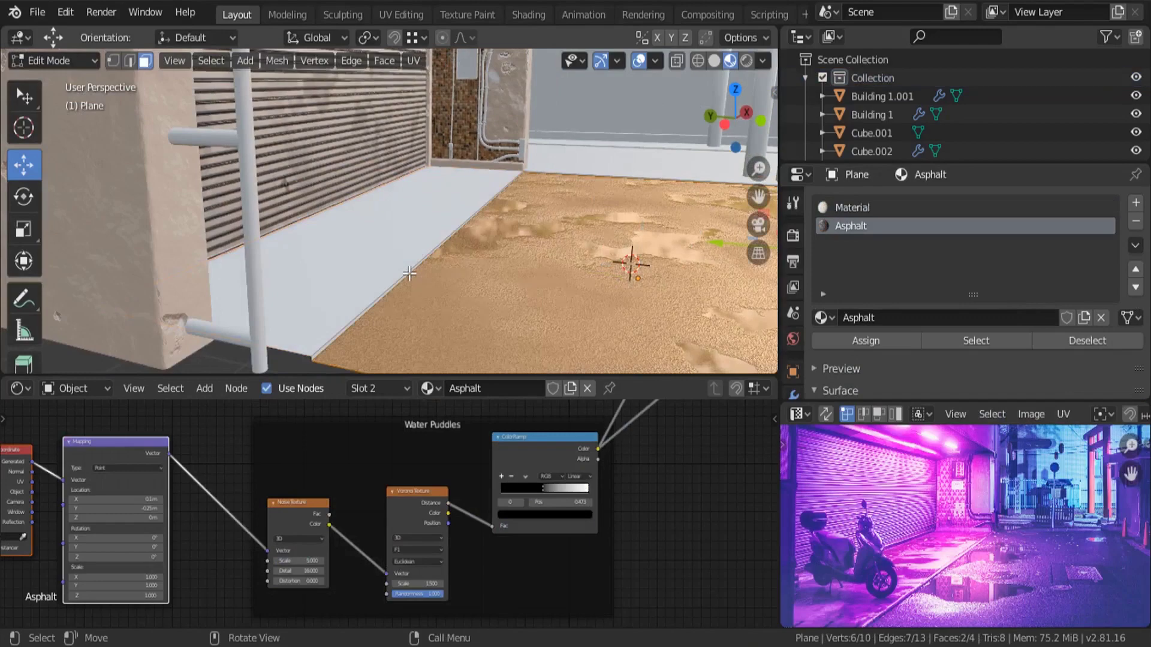
scroll(409, 274, "up", 2)
left_click(410, 273)
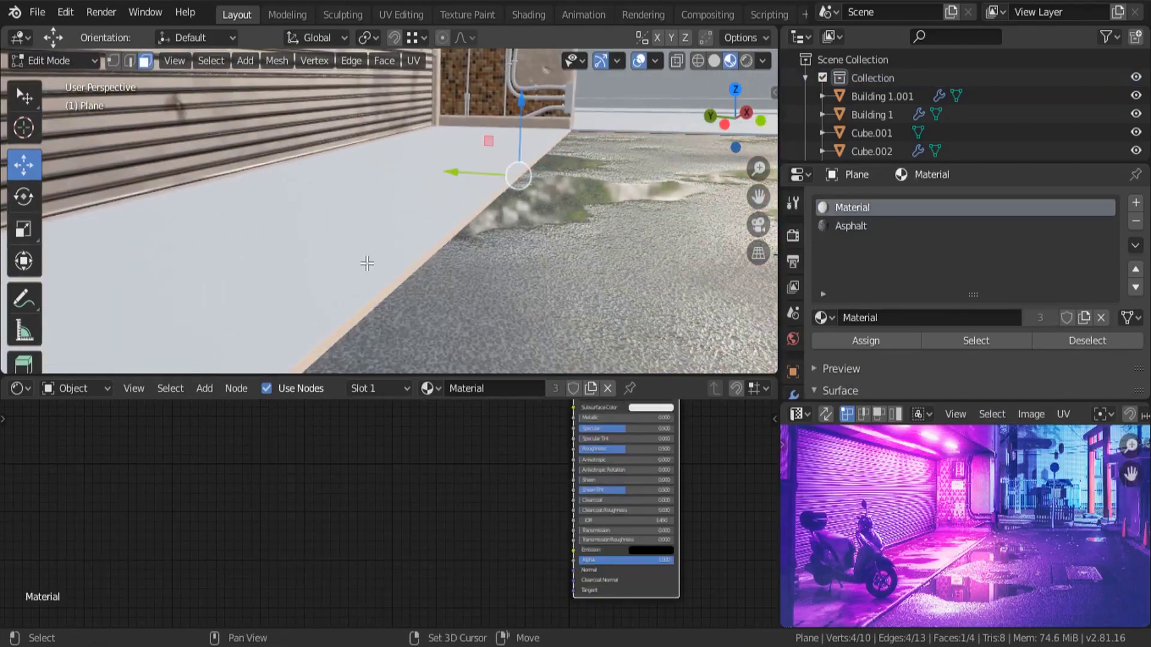
left_click(367, 263, "shift")
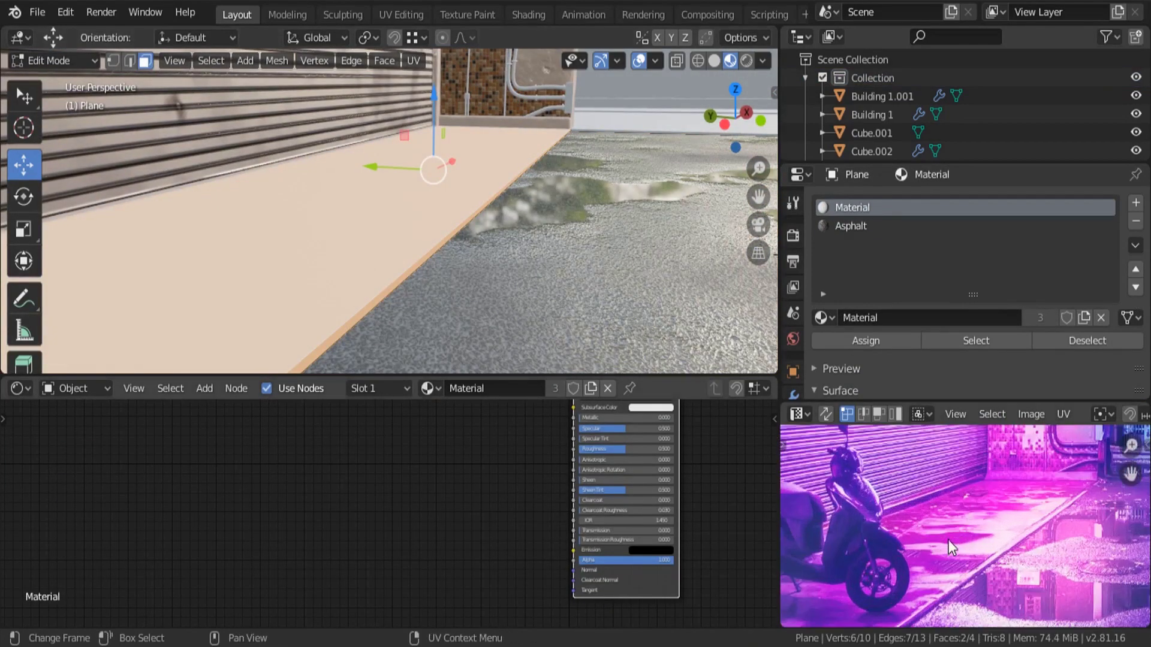
key("p")
left_click(511, 167)
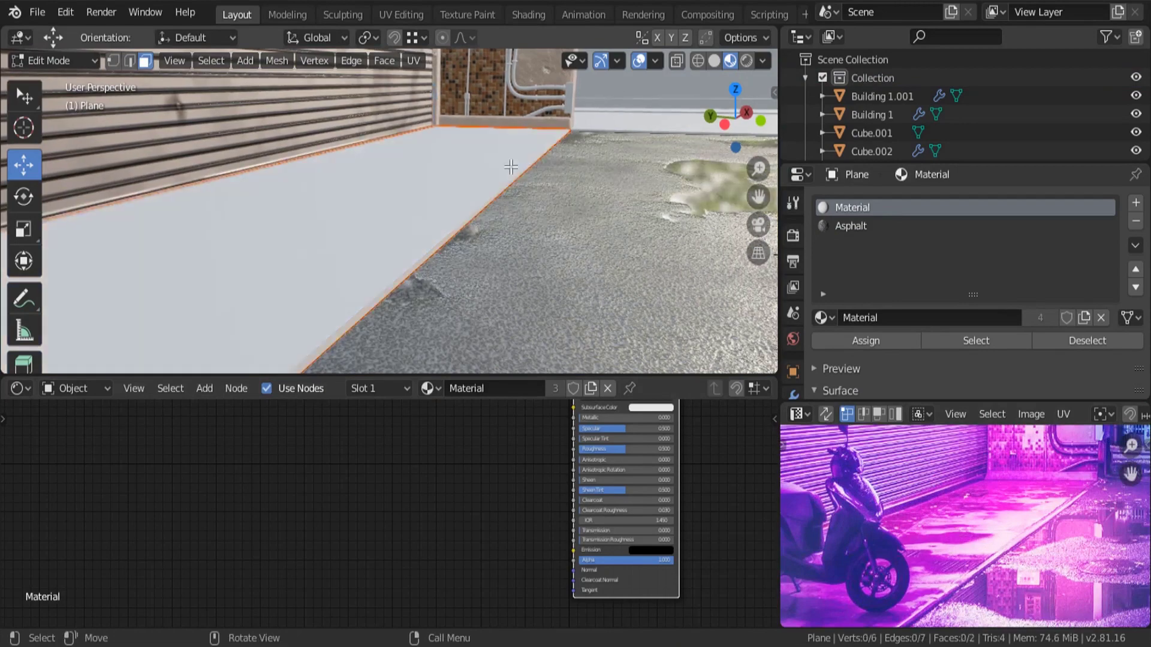
key("Tab")
left_click(419, 201)
scroll(431, 211, "down", 8)
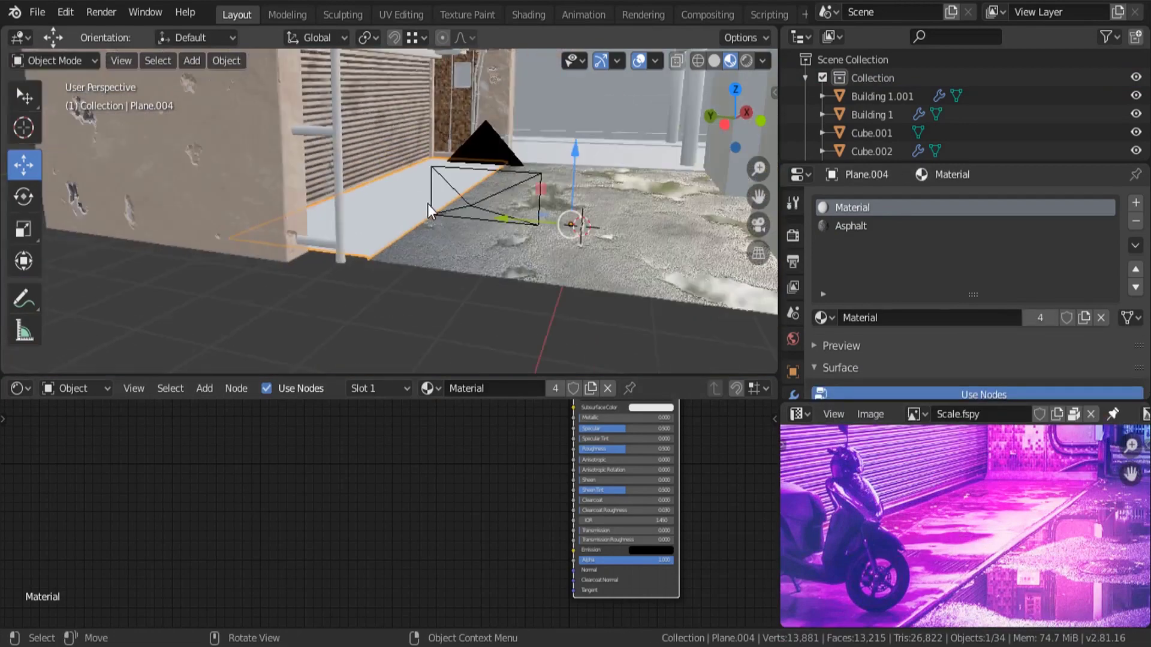
key("g")
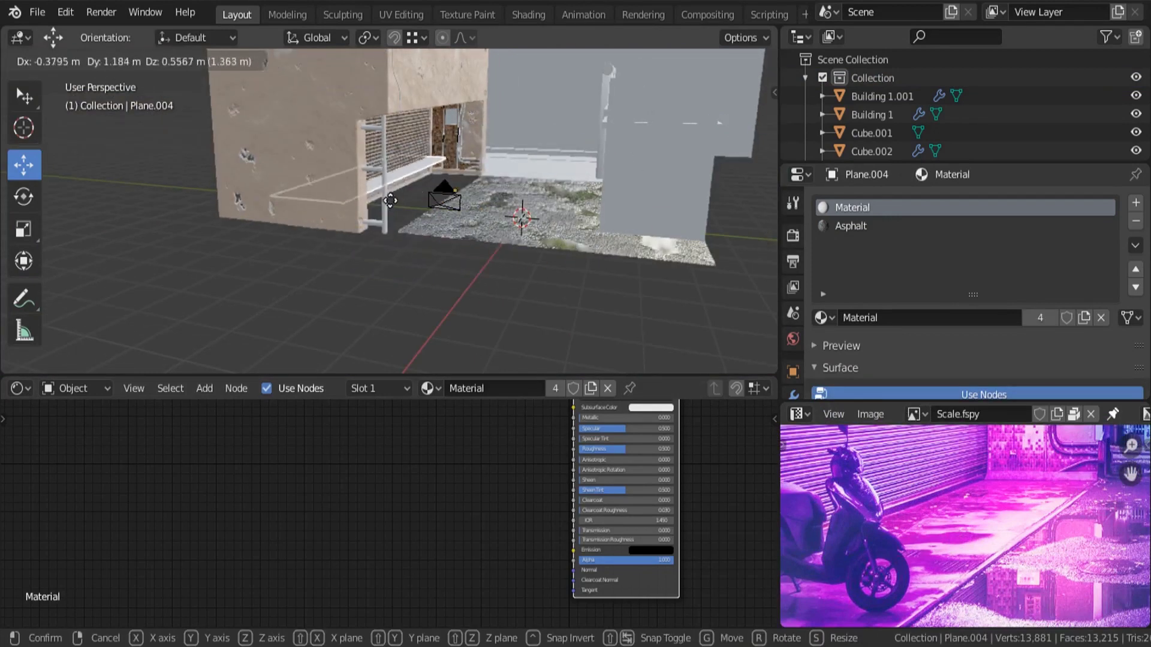
left_click(409, 200)
key("n")
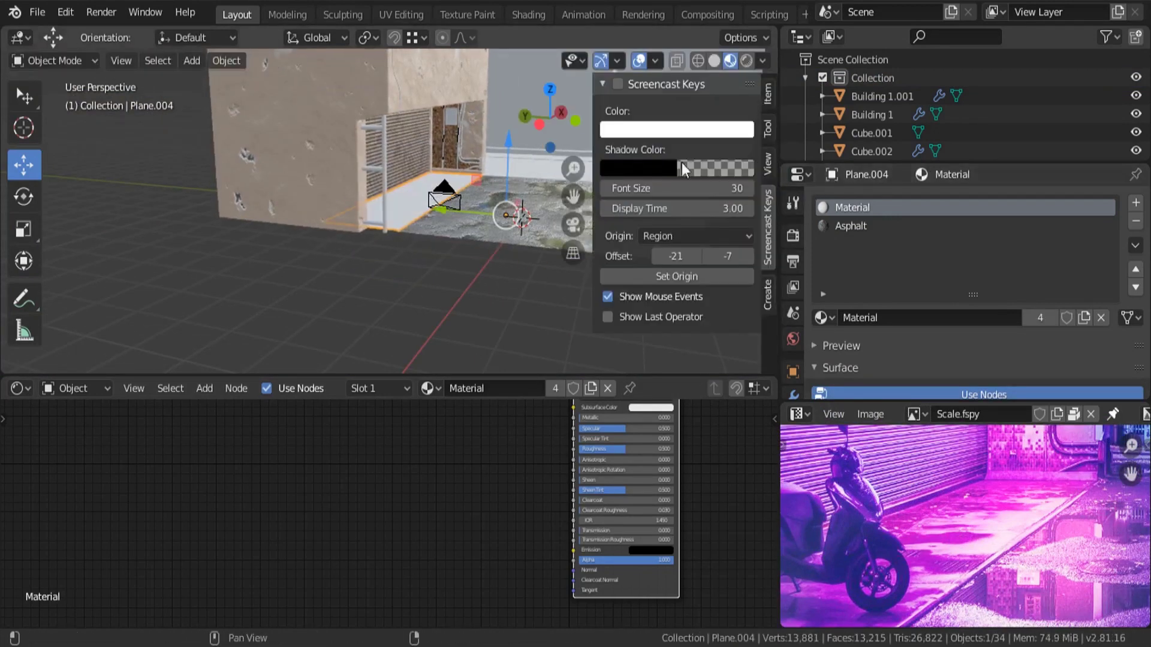
key("n")
scroll(430, 227, "up", 4)
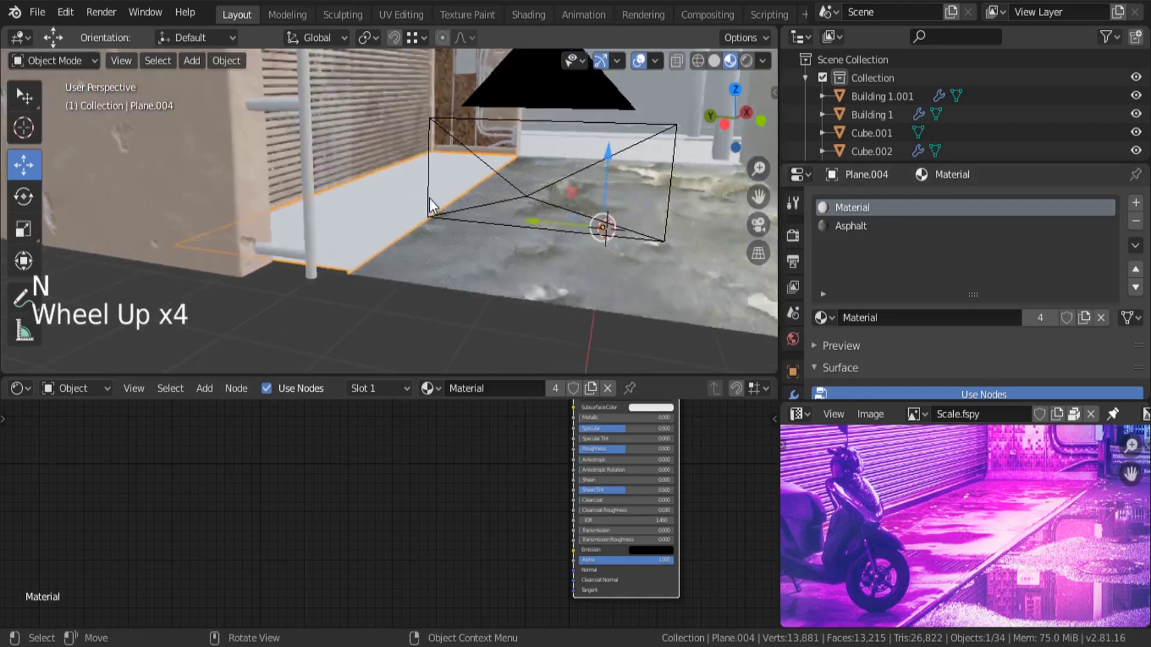
key("g")
left_click(567, 189)
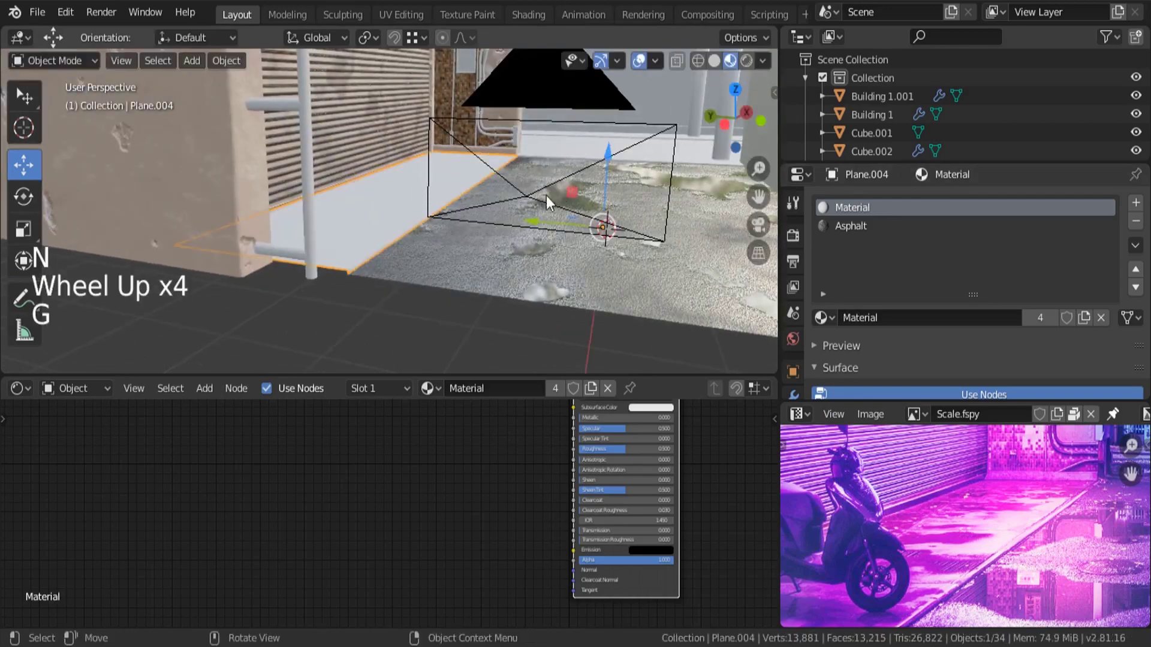
Hide every object except the sidewalk and the camera, and select the sidewalk.
middle_click_drag(553, 193, 501, 229)
scroll(499, 231, "down", 2)
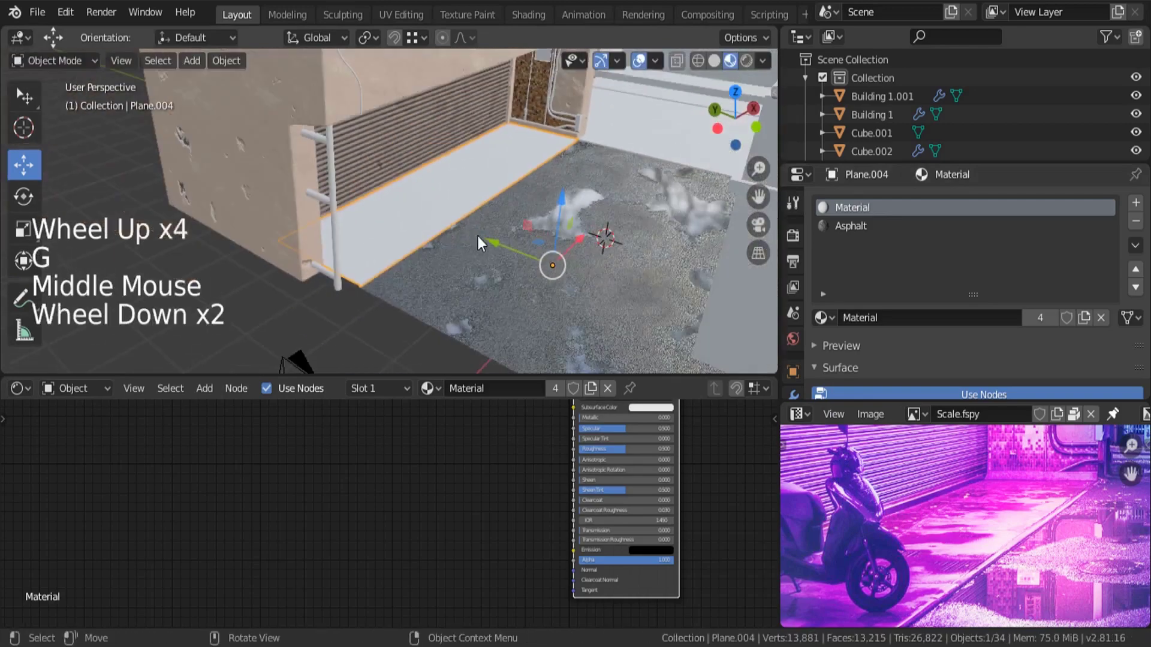
left_click(296, 360, "shift")
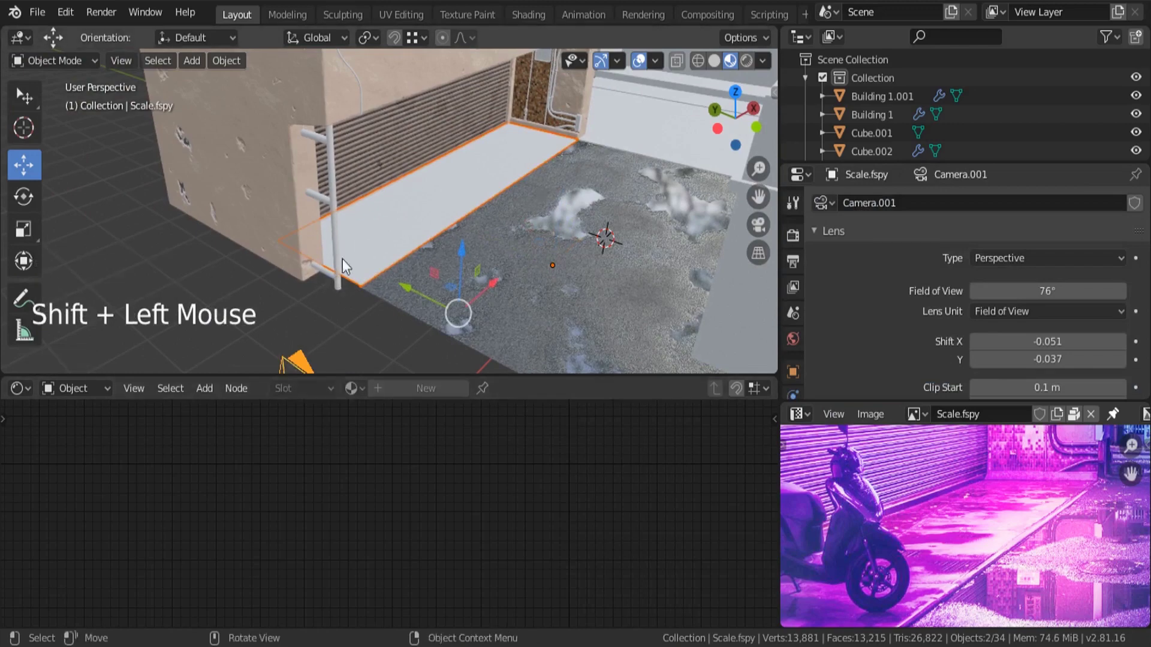
key("ctrl+i")
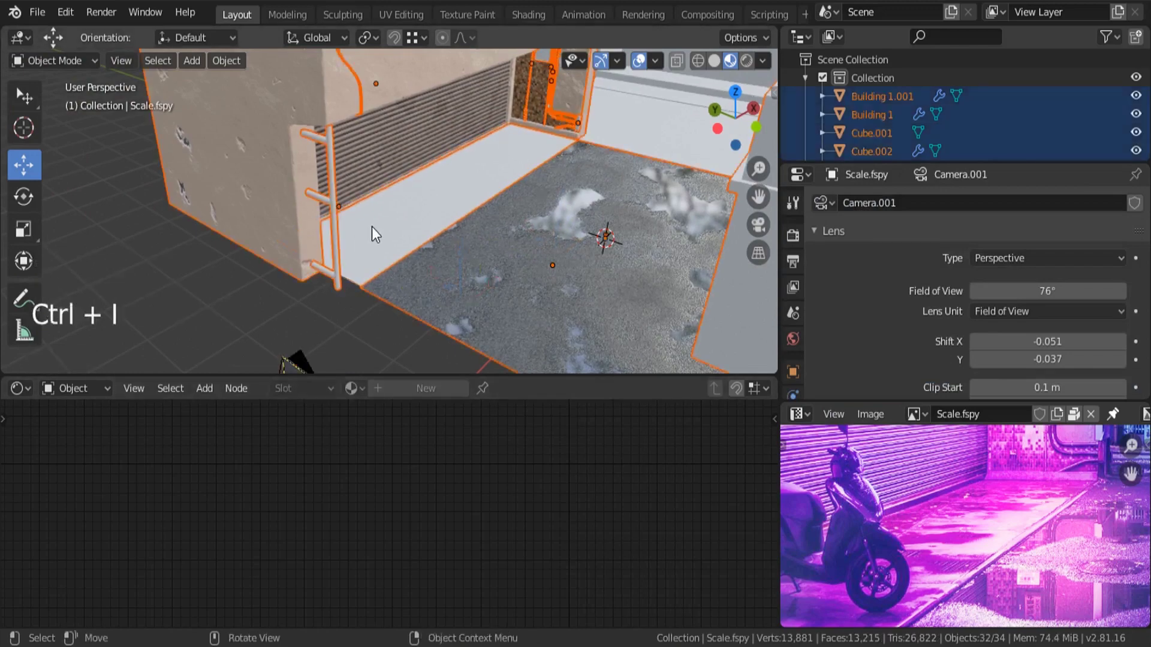
key("h")
middle_click_drag(513, 194, 451, 210)
scroll(443, 222, "up", 2)
scroll(441, 214, "up", 1)
left_click(441, 215)
scroll(422, 189, "up", 3)
scroll(452, 211, "down", 3)
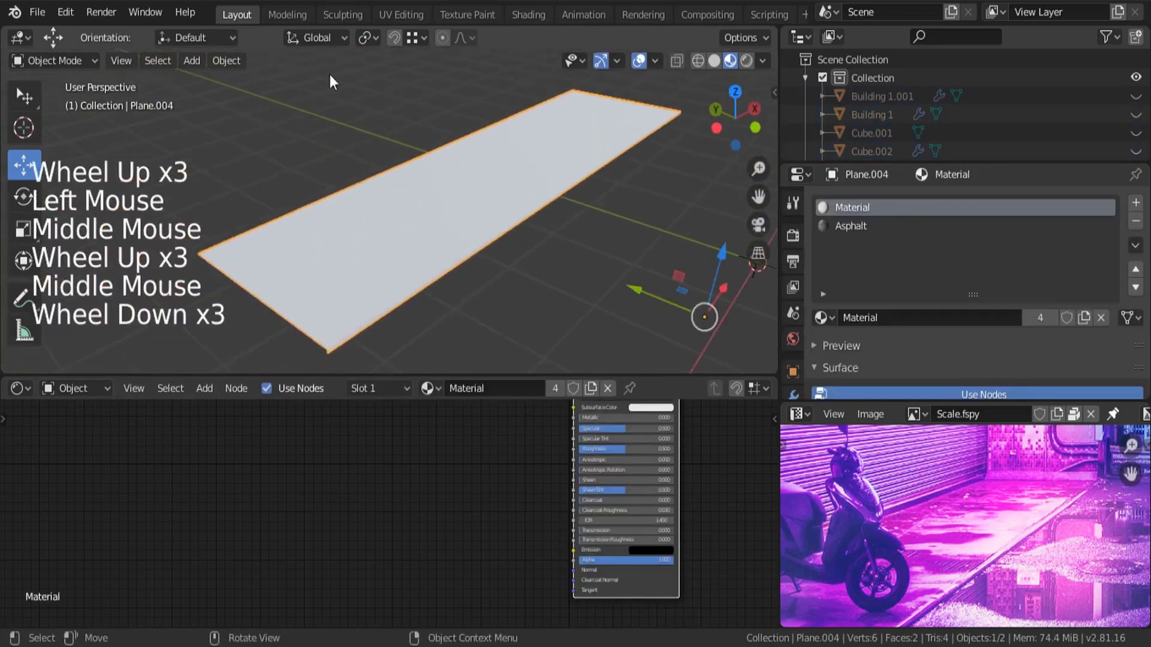
Set the sidewalk's origin to its geometry and switch the viewport to Solid shading.
left_click(228, 62)
mouse_move(257, 99)
left_click(443, 121)
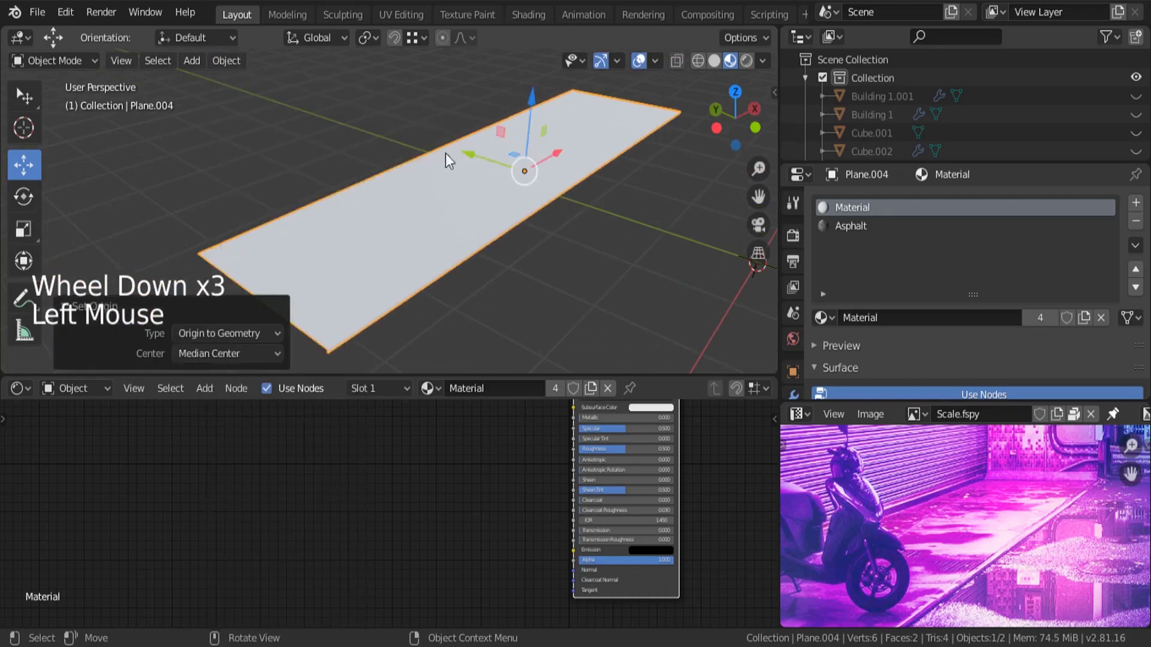
middle_click_drag(445, 126, 467, 175)
scroll(465, 267, "up", 3)
middle_click_drag(466, 267, 480, 242)
key("z")
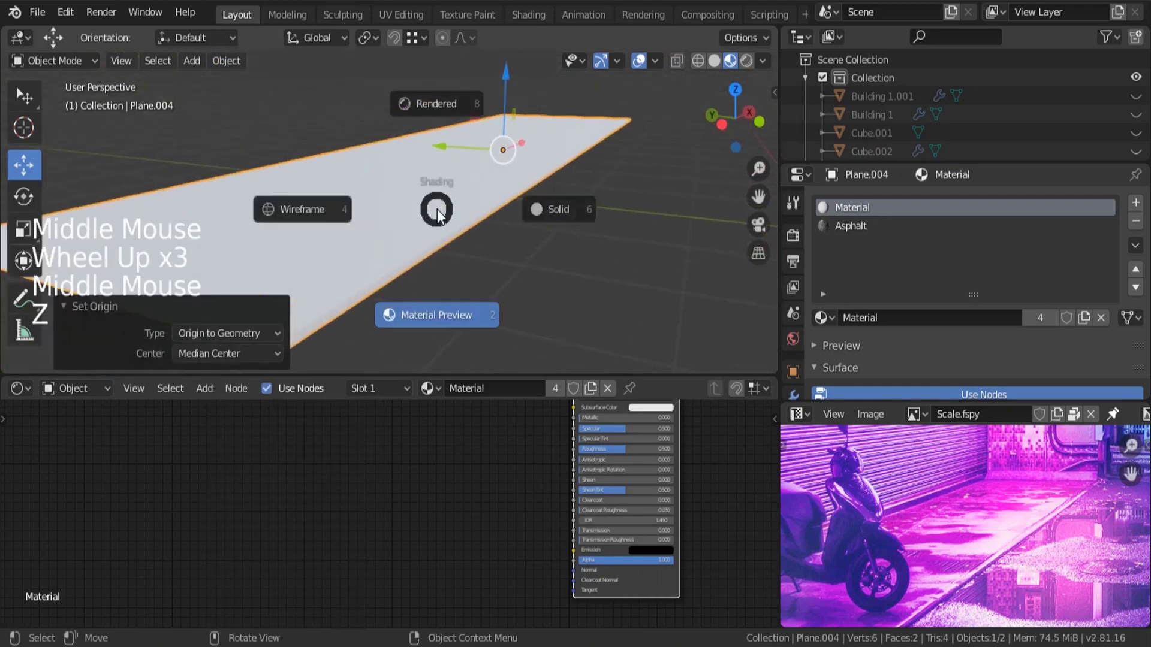
left_click(537, 210)
scroll(493, 207, "up", 7)
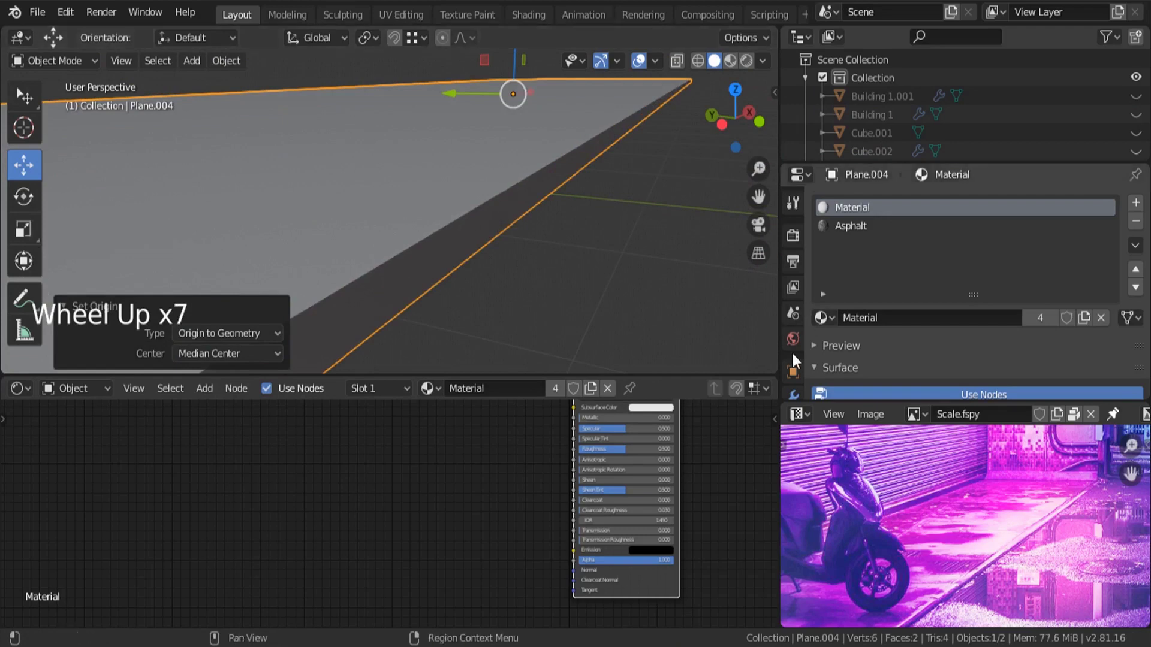
Add a Bevel modifier to the sidewalk.
scroll(793, 353, "down", 3)
left_click(798, 288)
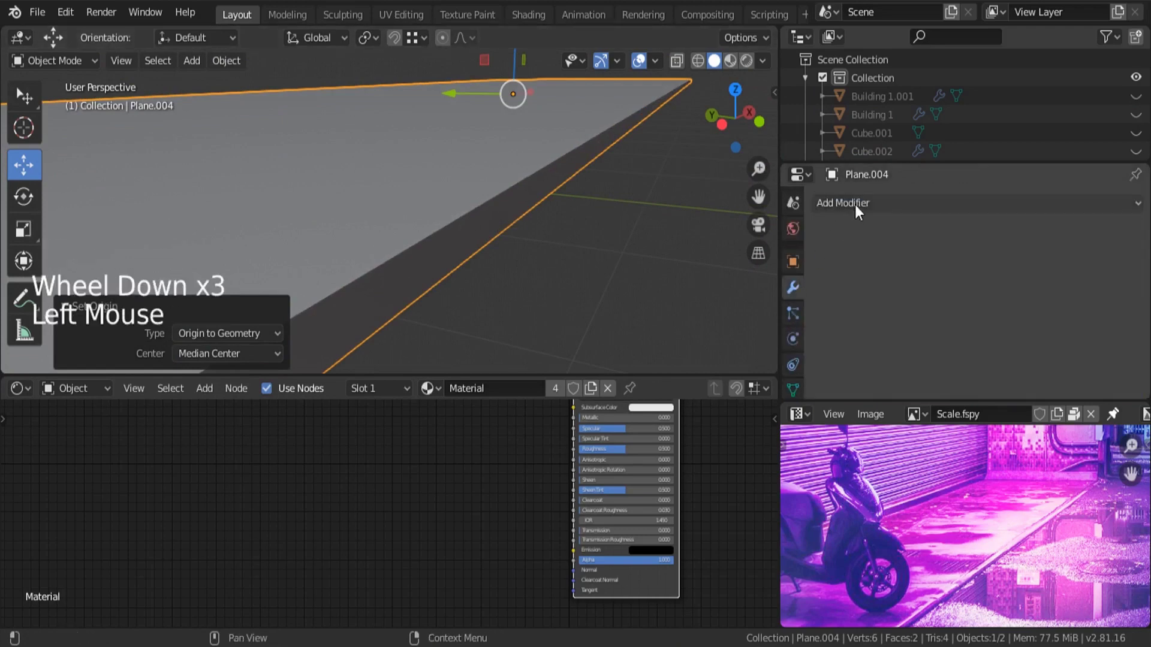
left_click(853, 206)
left_click(799, 264)
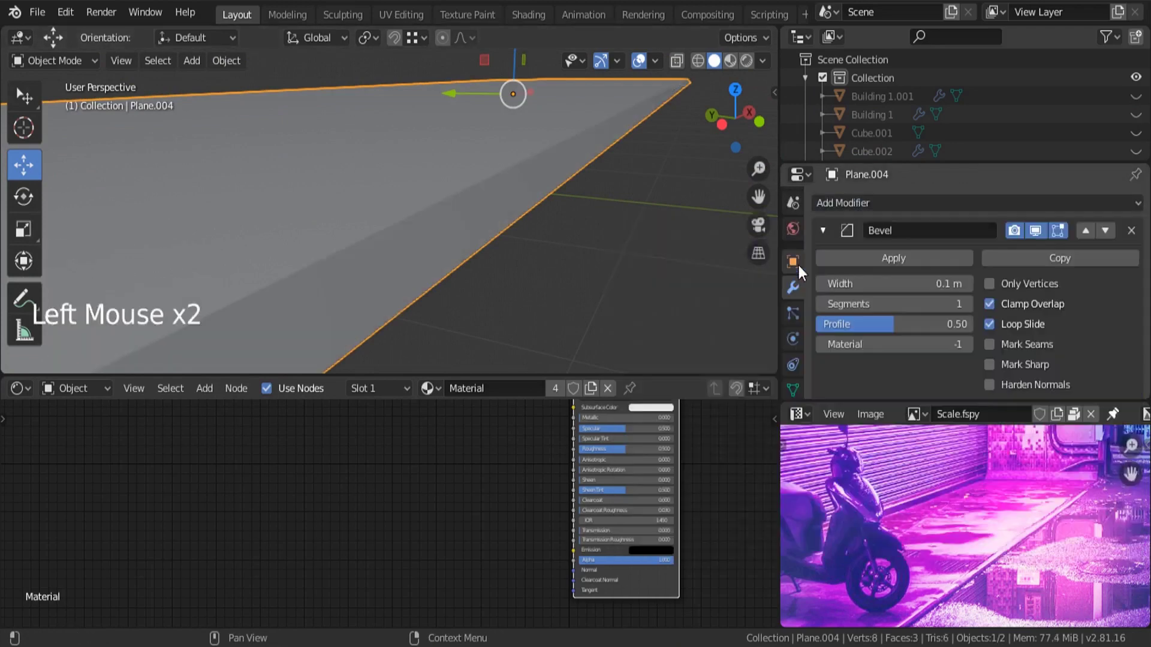
middle_click(512, 225)
Check the sidewalk's transform values and apply its scale.
key("n")
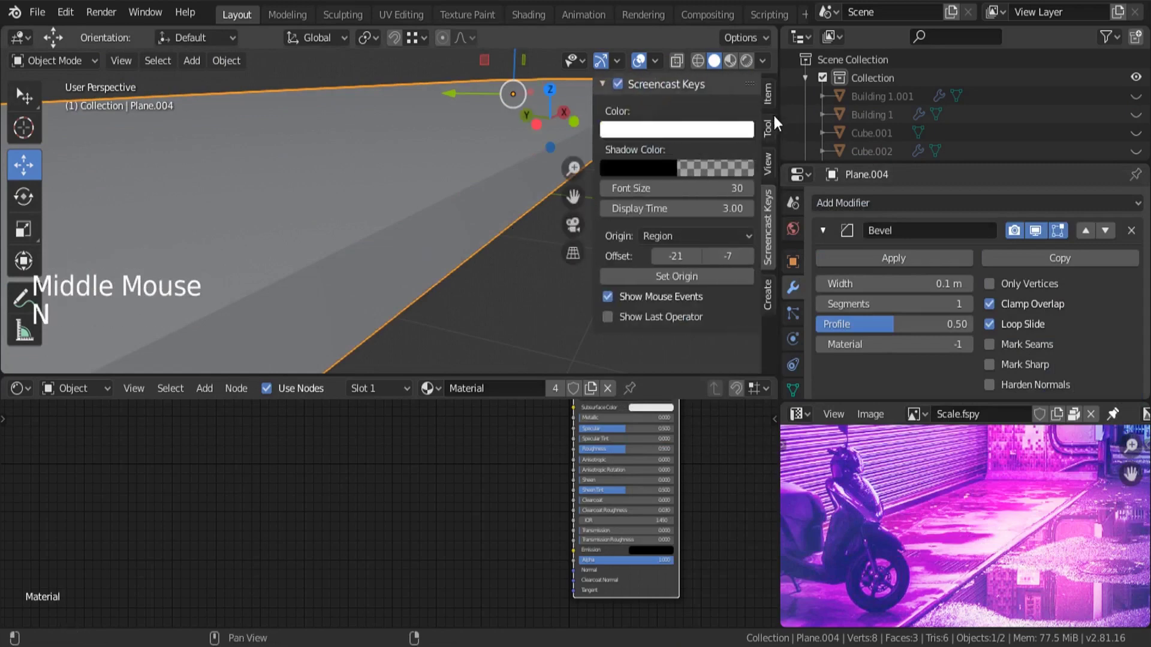
left_click(769, 95)
scroll(684, 265, "down", 3)
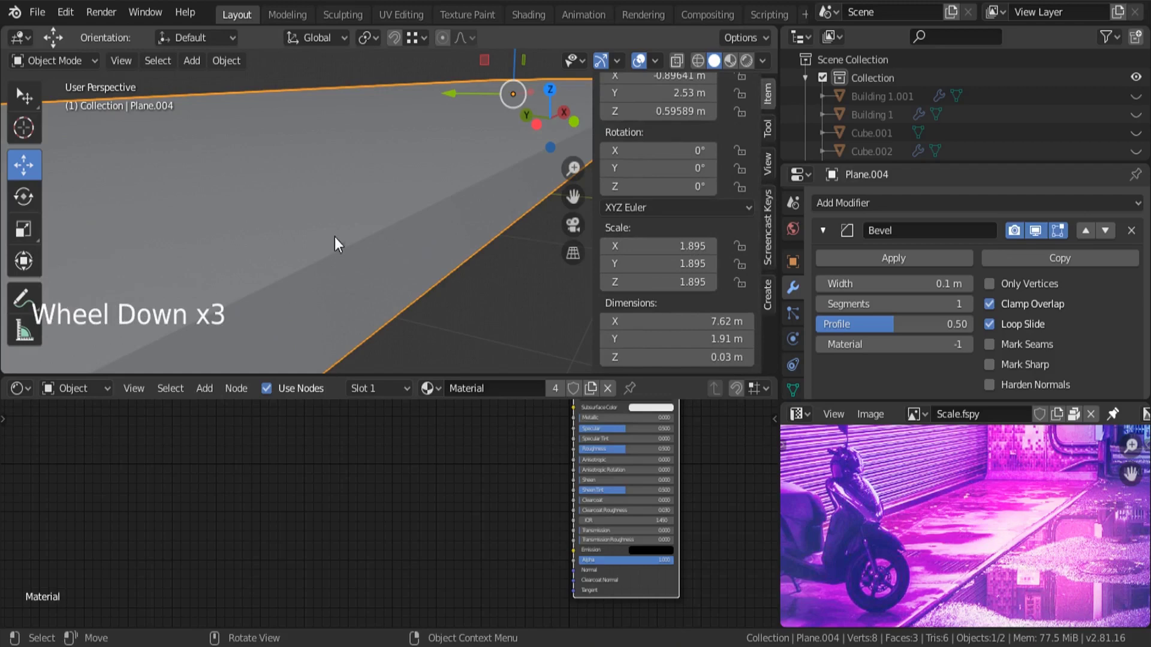
key("ctrl+a")
left_click(314, 221)
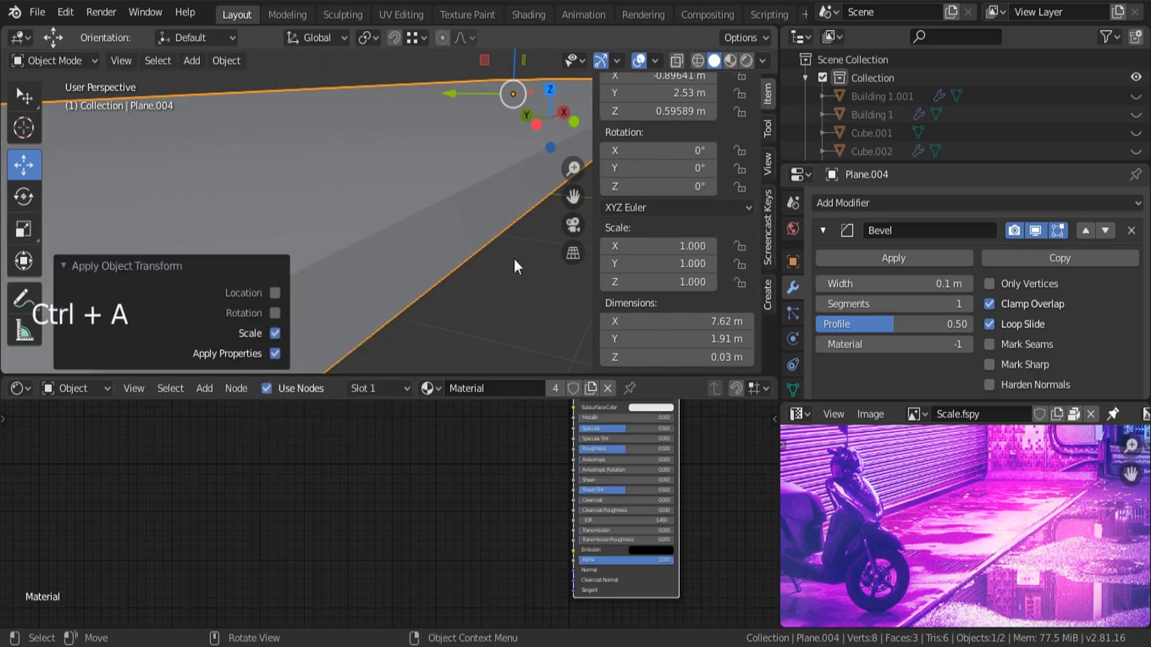
Set the sidewalk's Bevel modifier to 3 segments and a width of 0.01 m.
left_click(967, 304)
left_click(967, 304)
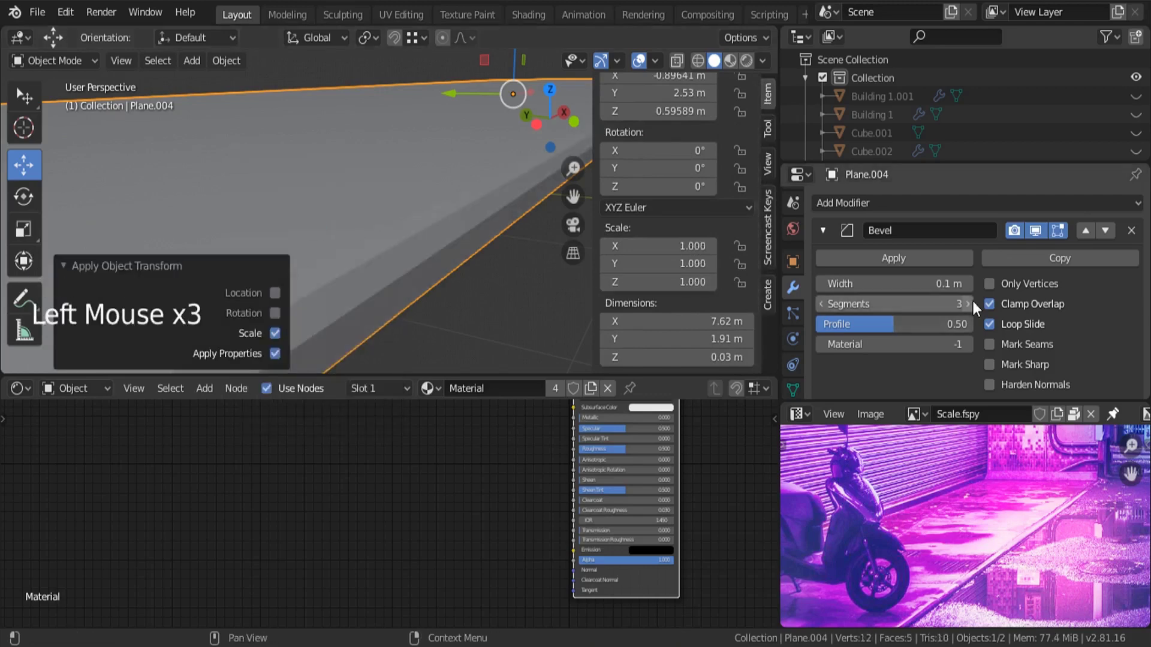
scroll(360, 231, "down", 3)
scroll(417, 218, "up", 3)
left_click(870, 285)
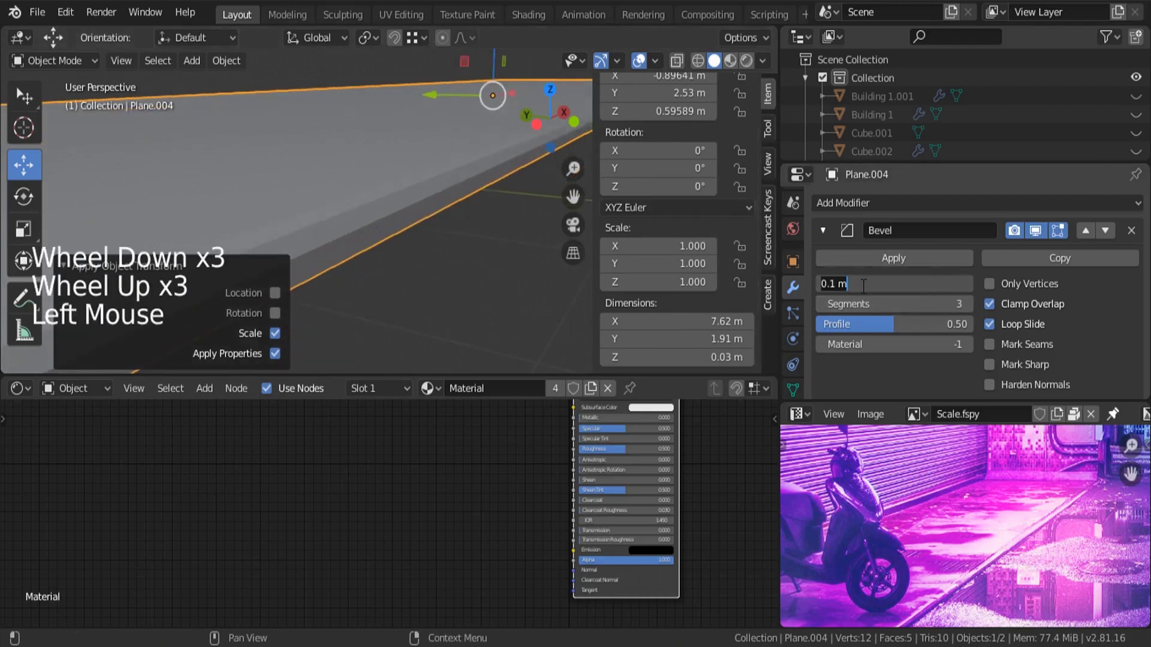
type("0")
key("Return")
Shade the sidewalk smooth.
middle_click_drag(423, 183, 410, 175)
right_click(396, 163)
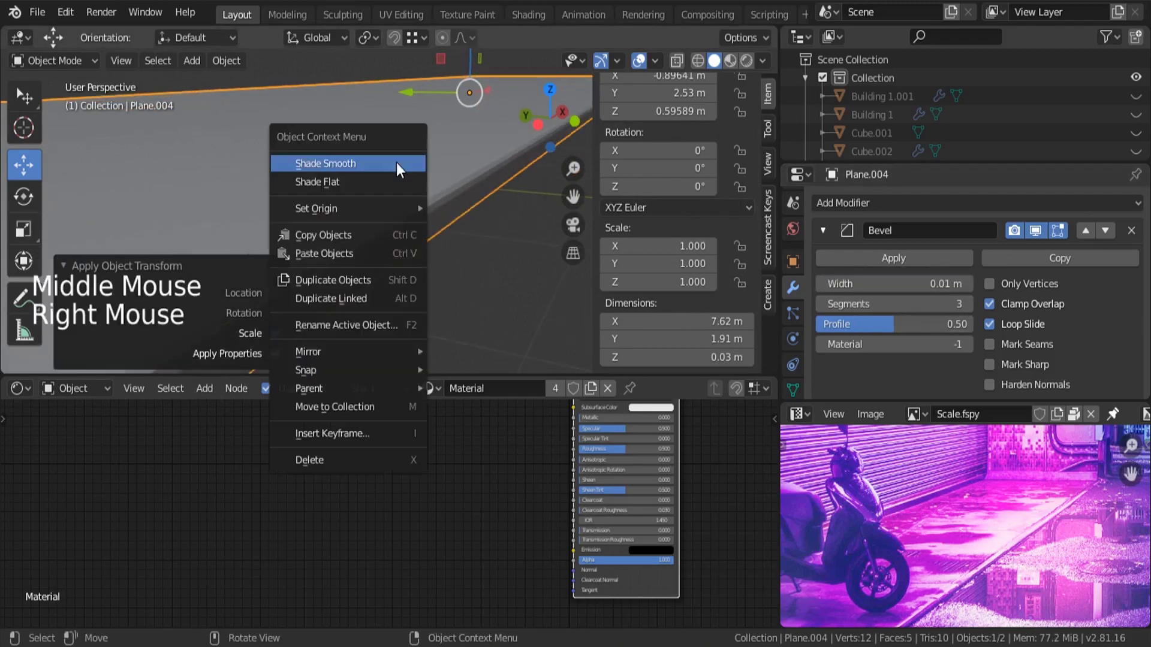
left_click(365, 163)
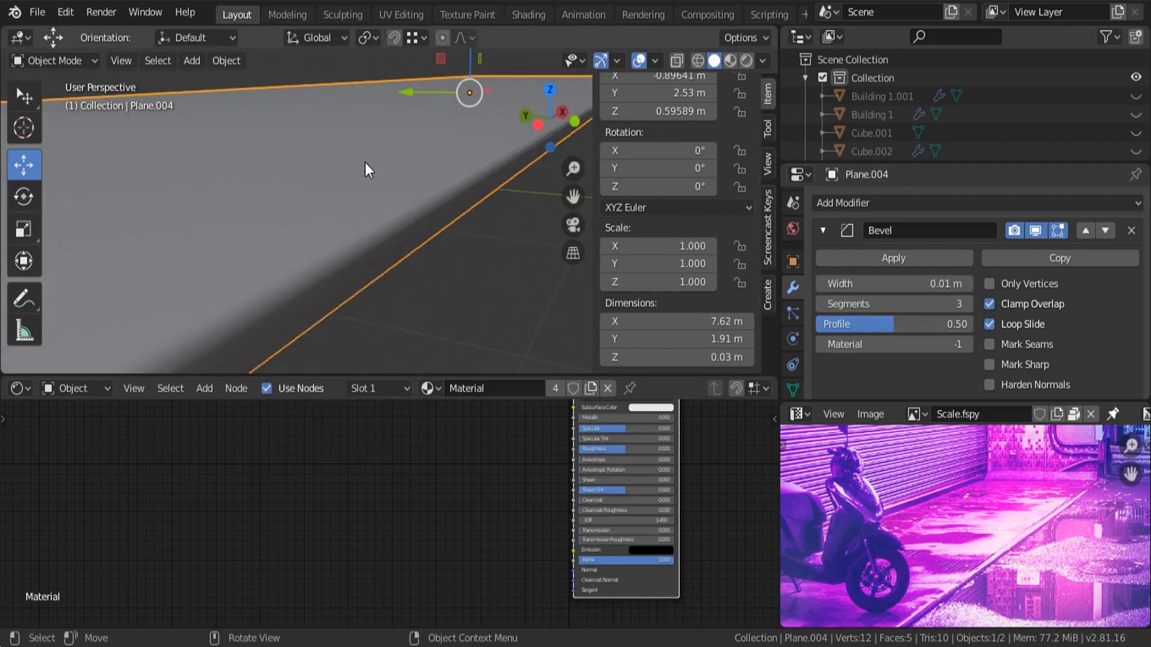
Look through the camera and edit the sidewalk's mesh in Wireframe shading over the reference image.
key("KP_0")
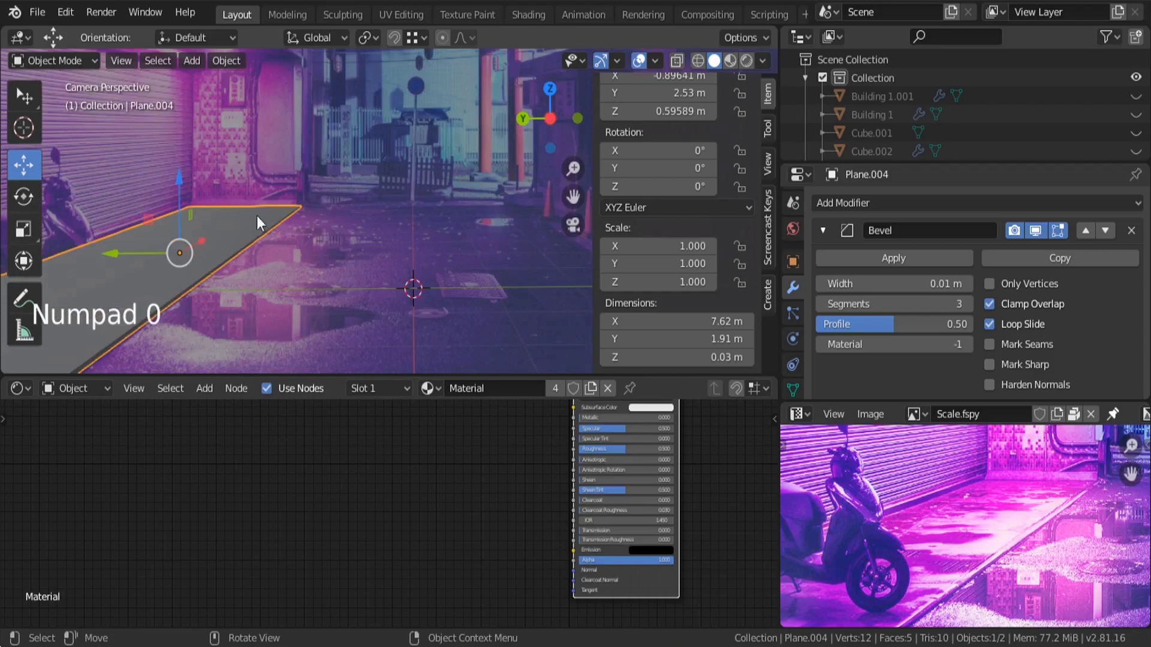
scroll(377, 212, "down", 4)
scroll(192, 293, "up", 3)
scroll(249, 237, "up", 7)
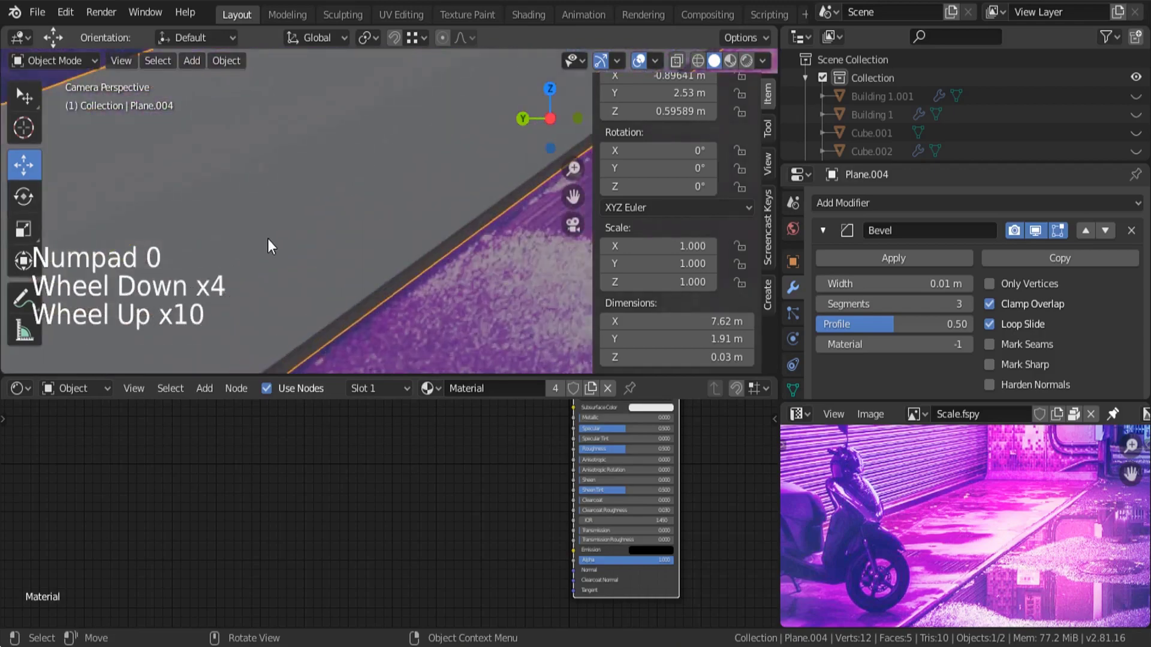
key("Tab")
scroll(264, 238, "down", 3)
key("z")
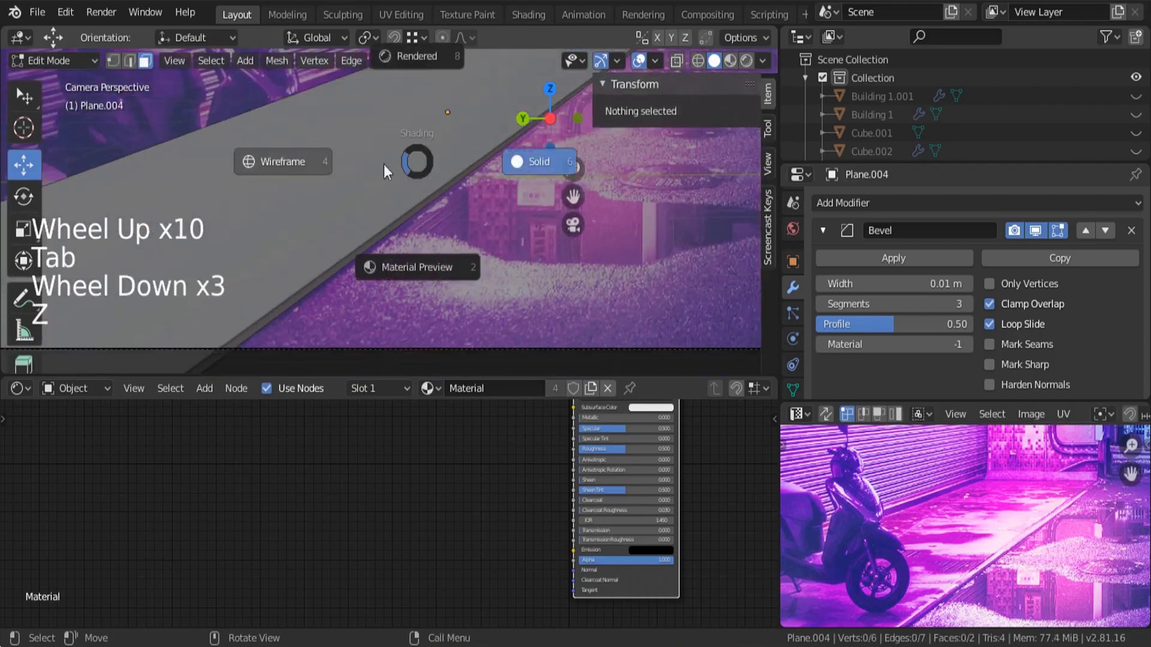
left_click(275, 162)
Add one lengthwise edge loop to the sidewalk's top face and slide it close to the curb edge.
key("ctrl+r")
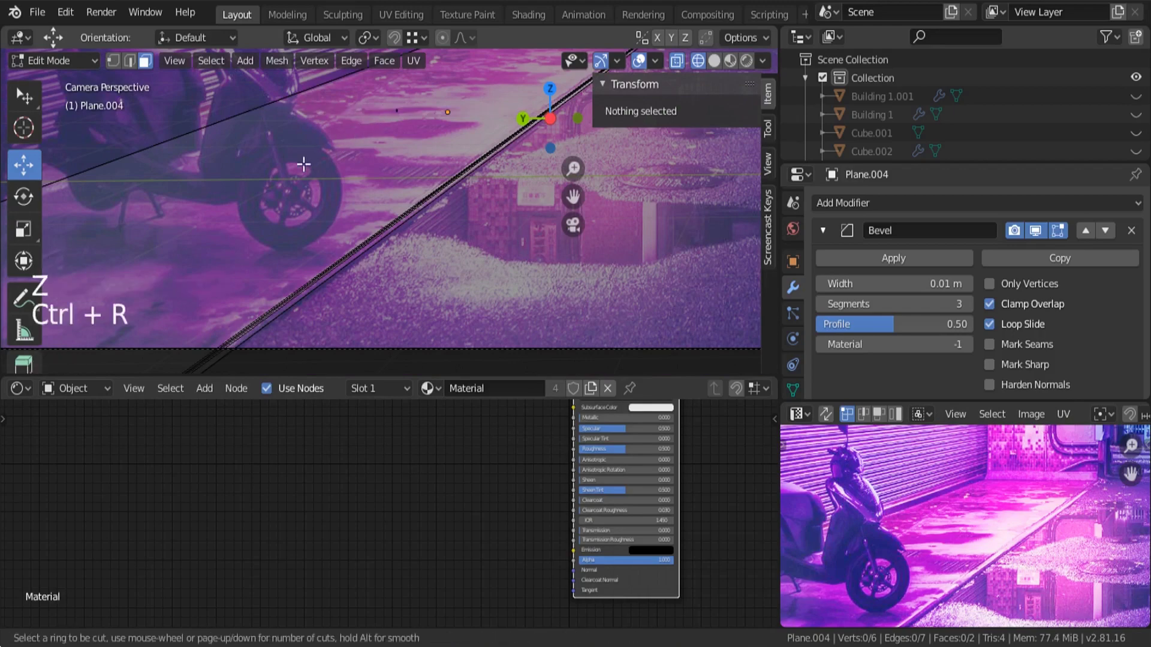
key("Escape")
scroll(252, 258, "down", 4)
key("ctrl+r")
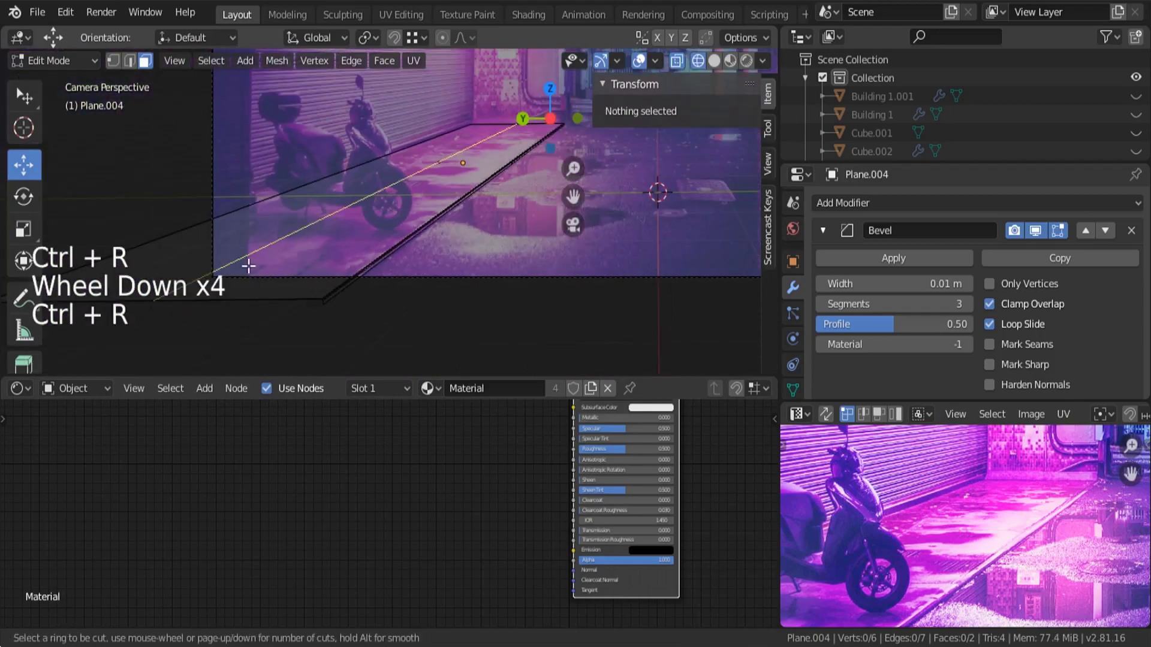
left_click(240, 274)
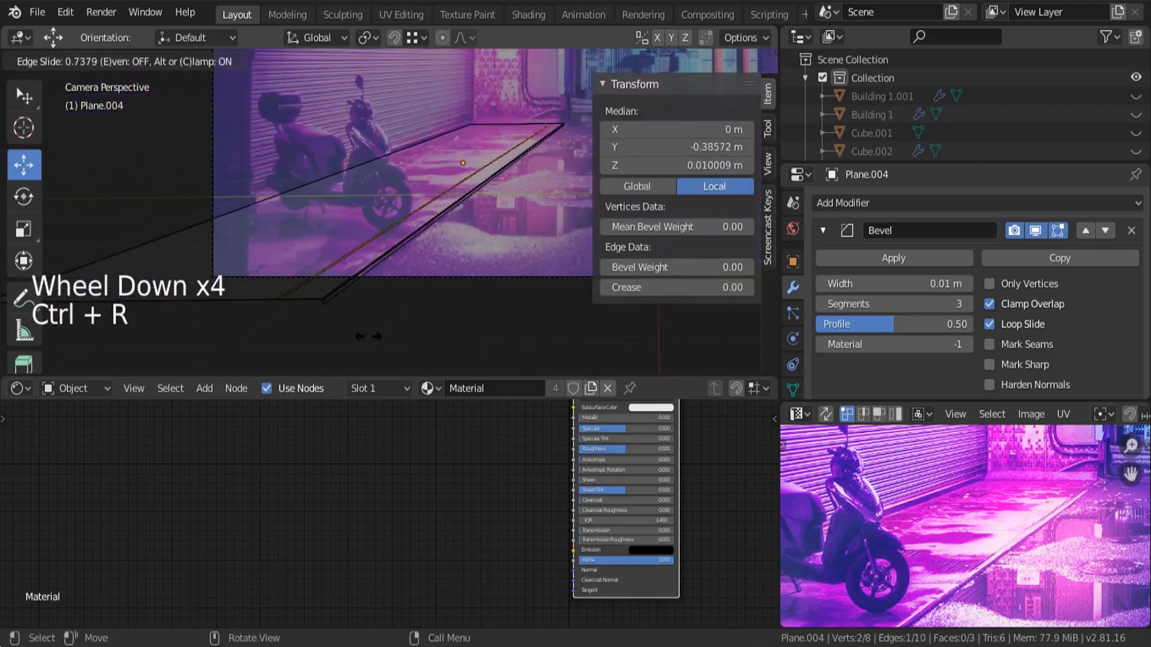
left_click(400, 340)
Extrude the wide top face of the sidewalk downward by about 0.02 m, leaving the narrow curb strip raised.
scroll(399, 339, "up", 4)
scroll(437, 270, "up", 6)
left_click(144, 61)
left_click(420, 240)
scroll(977, 300, "down", 5)
middle_click_drag(420, 240, 402, 199)
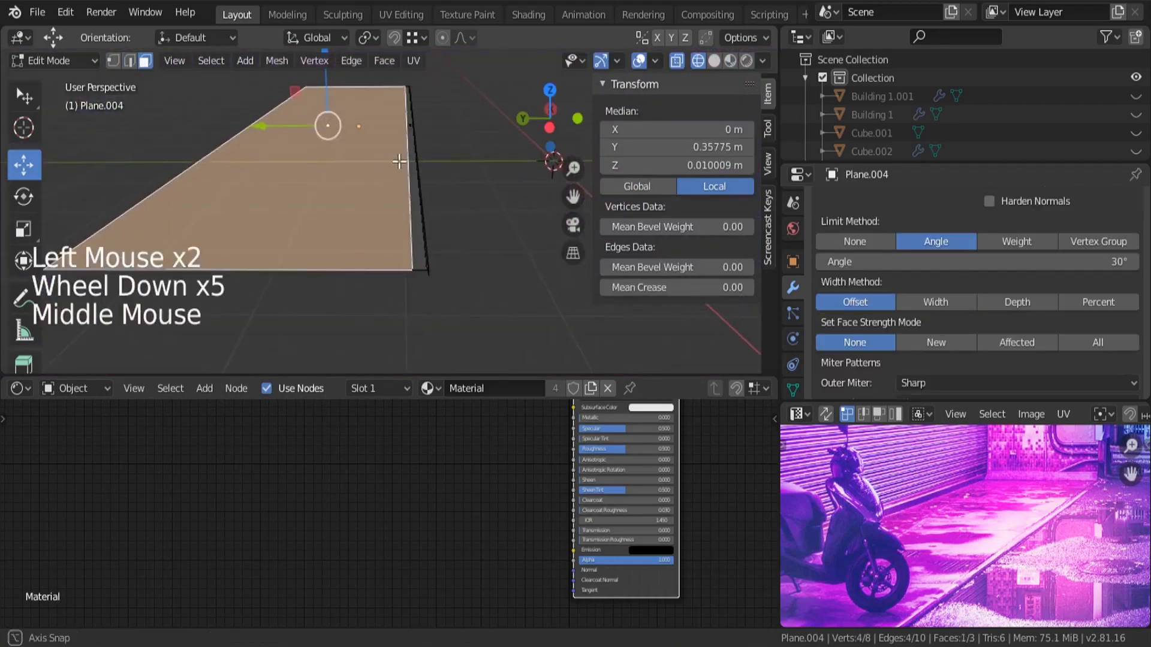
scroll(402, 199, "up", 2)
key("e")
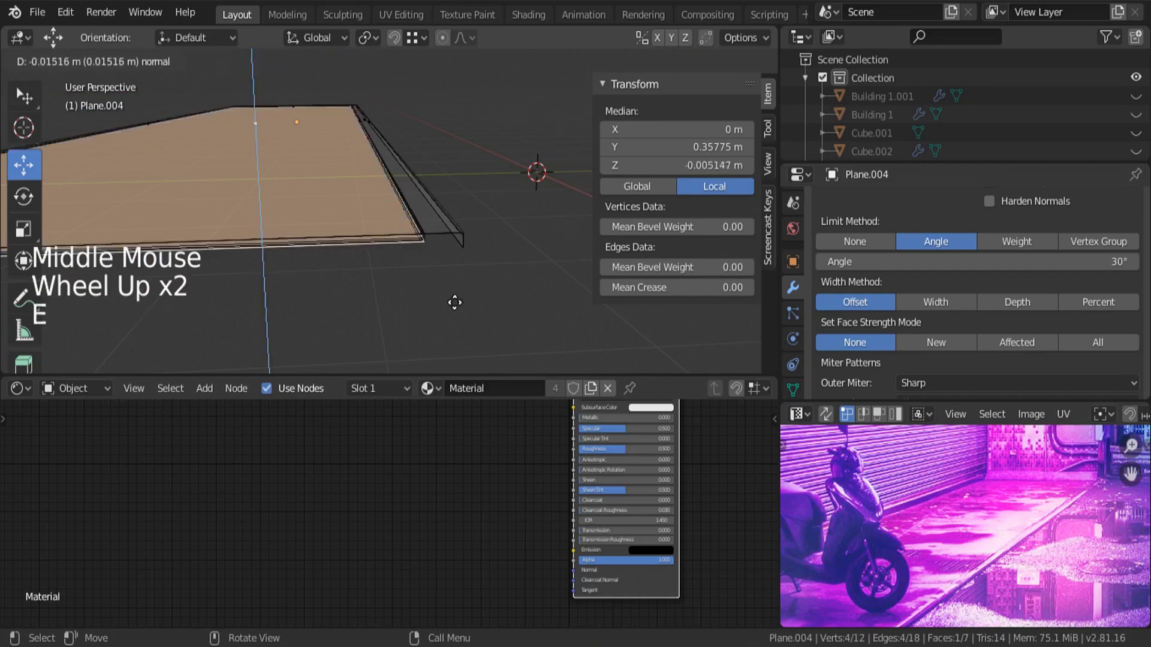
key("shift")
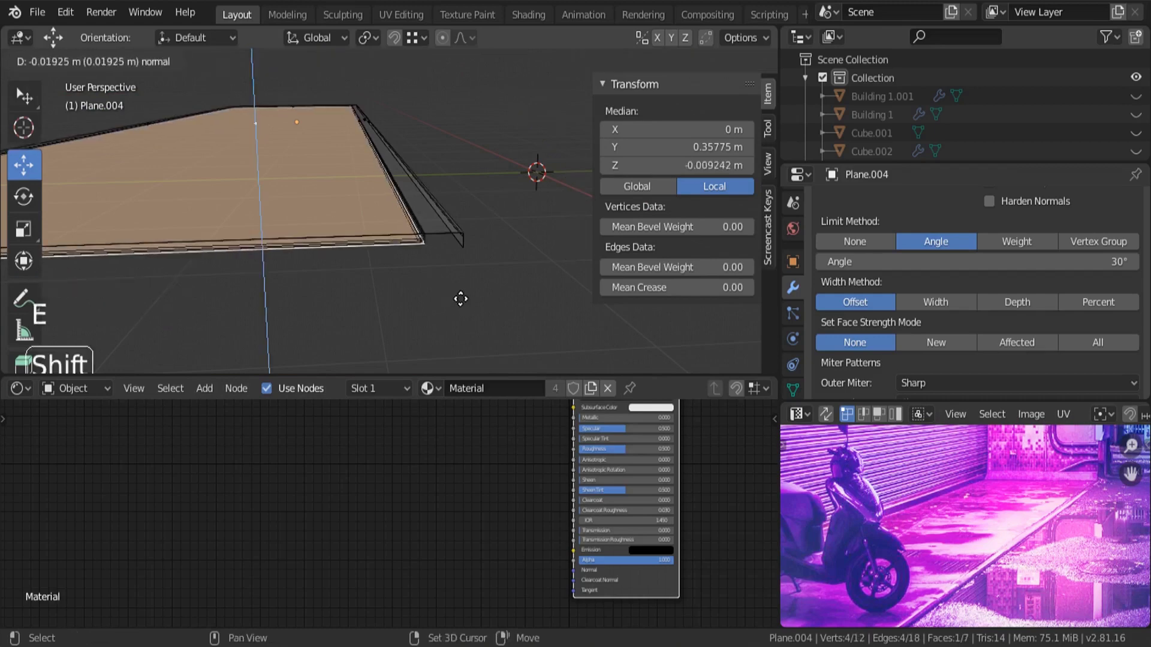
left_click(459, 299)
Separate the lowered wide face from the curb into its own object.
scroll(458, 238, "down", 3)
middle_click_drag(459, 238, 407, 200)
key("p")
key("Tab")
Delete the leftover extruded side faces from the curb object, keeping only the curb strip.
left_click(336, 234)
scroll(395, 241, "down", 2)
key("Tab")
scroll(396, 241, "up", 2)
left_click(419, 192)
left_click(312, 198, "shift")
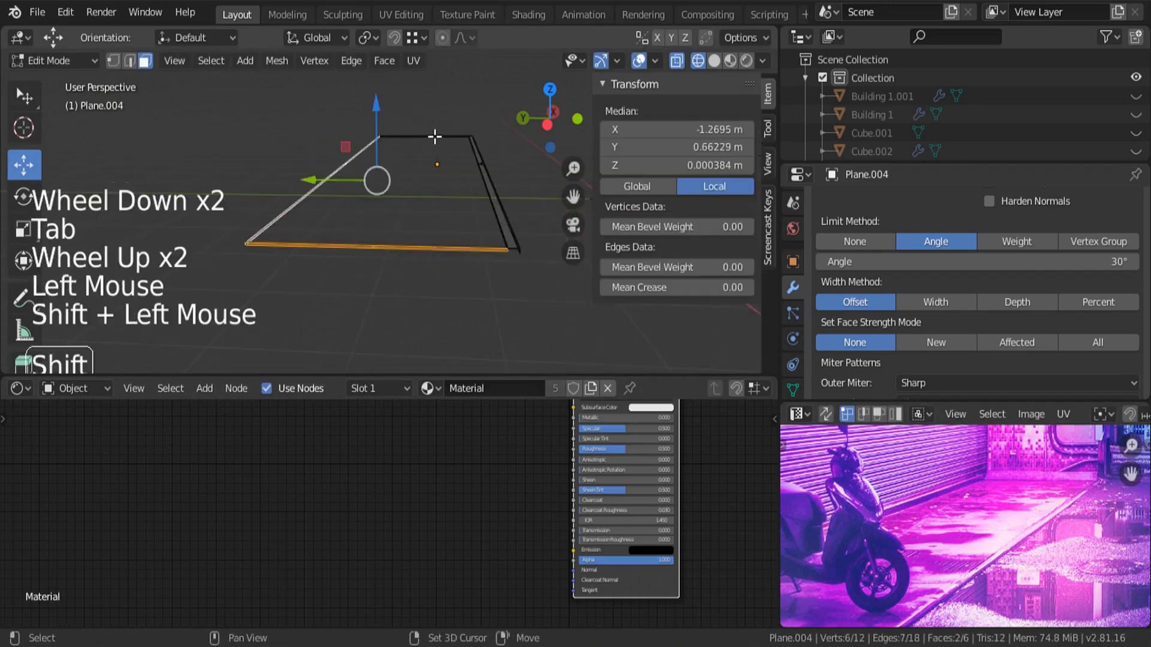
left_click(488, 197, "shift")
key("x")
left_click(408, 240)
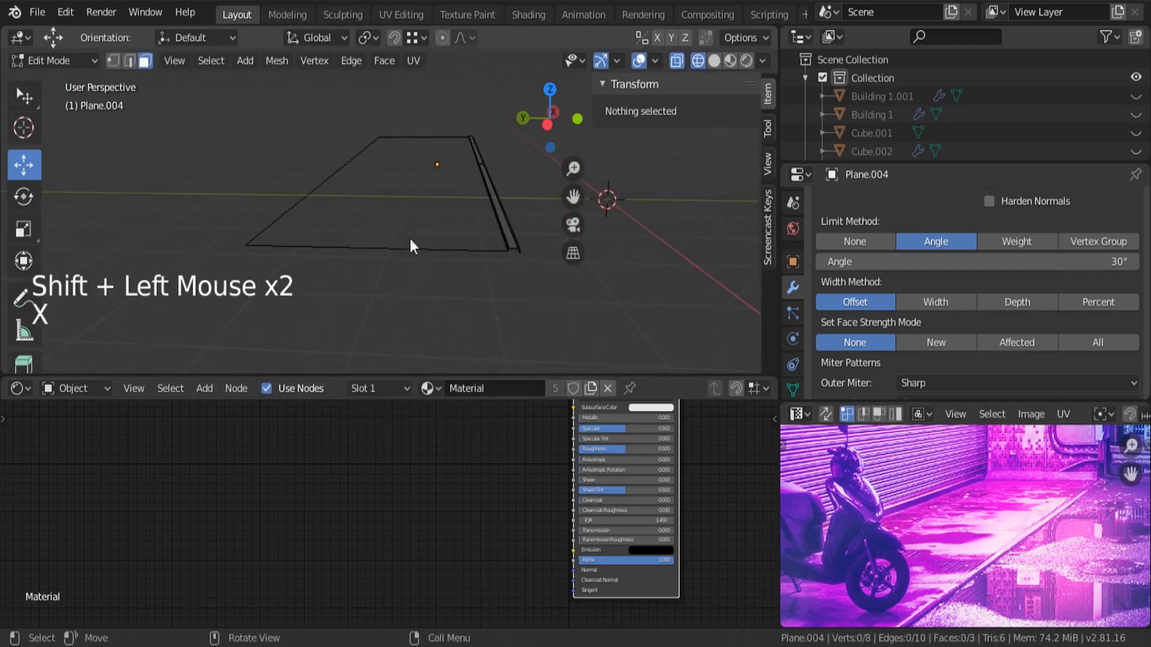
Scale the separated sidewalk plane to 0.2 along the X axis to form a single slab.
key("Tab")
double_click(395, 242)
scroll(419, 245, "down", 4)
middle_click_drag(425, 246, 352, 267)
type("sx.2")
key("Return")
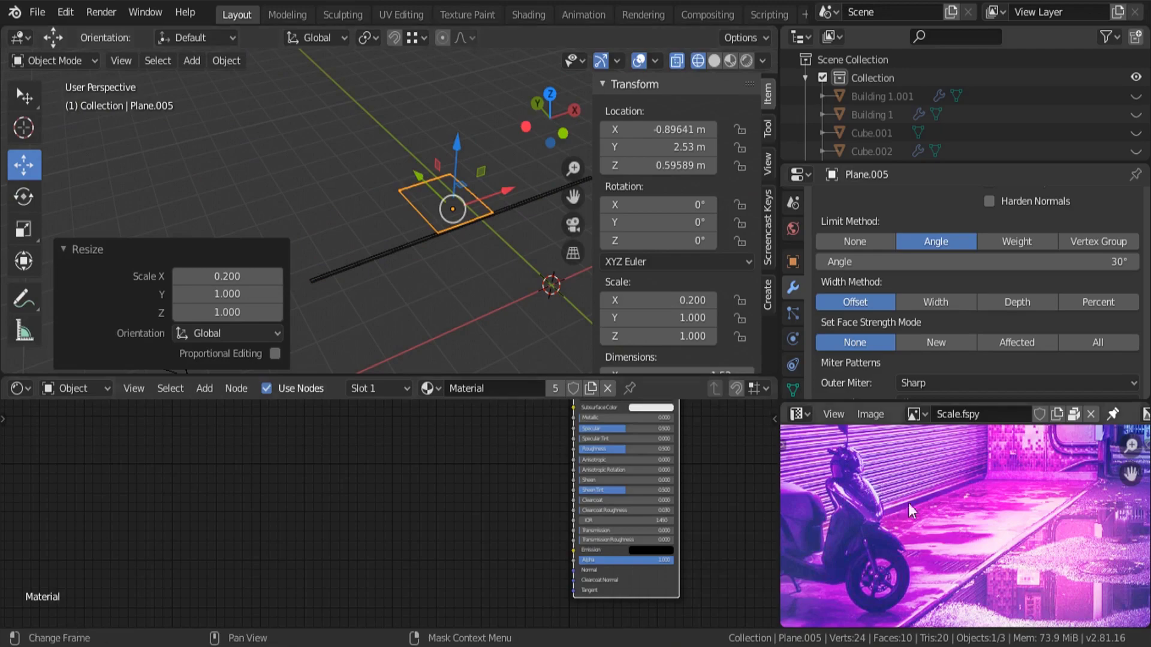
Check the slab joints in the reference image and move the slab about -2.36 m along X toward the curb's near end.
middle_click_drag(1025, 553, 995, 544)
scroll(1029, 481, "up", 4)
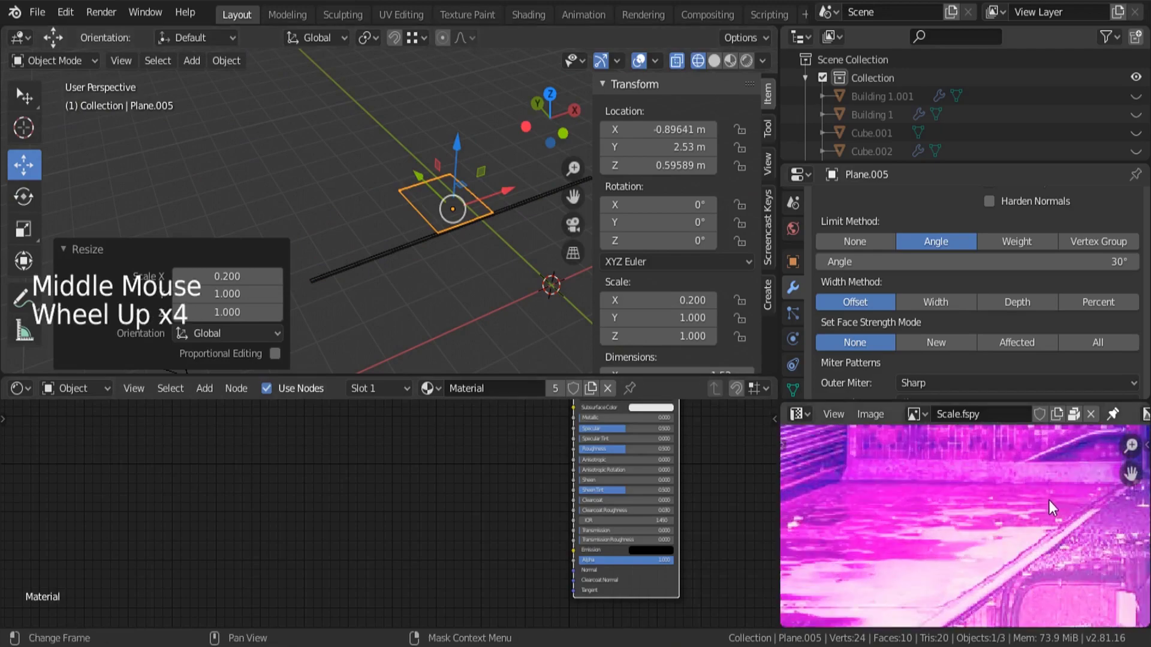
scroll(983, 542, "down", 4)
middle_click_drag(976, 552, 1025, 537)
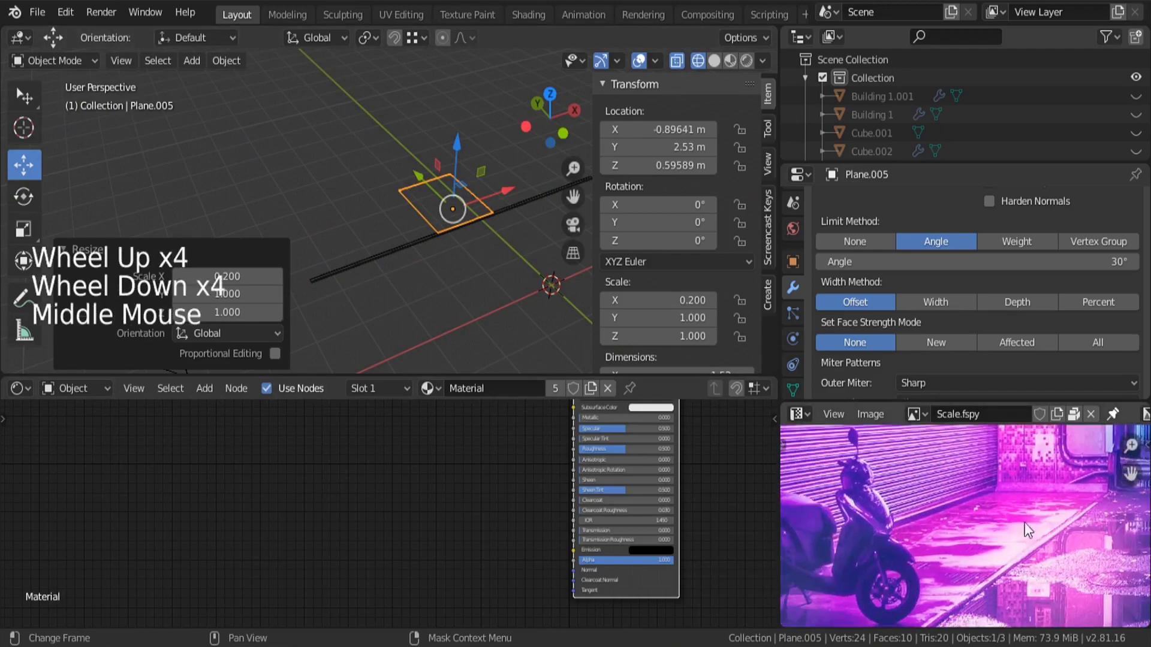
scroll(1031, 531, "up", 3)
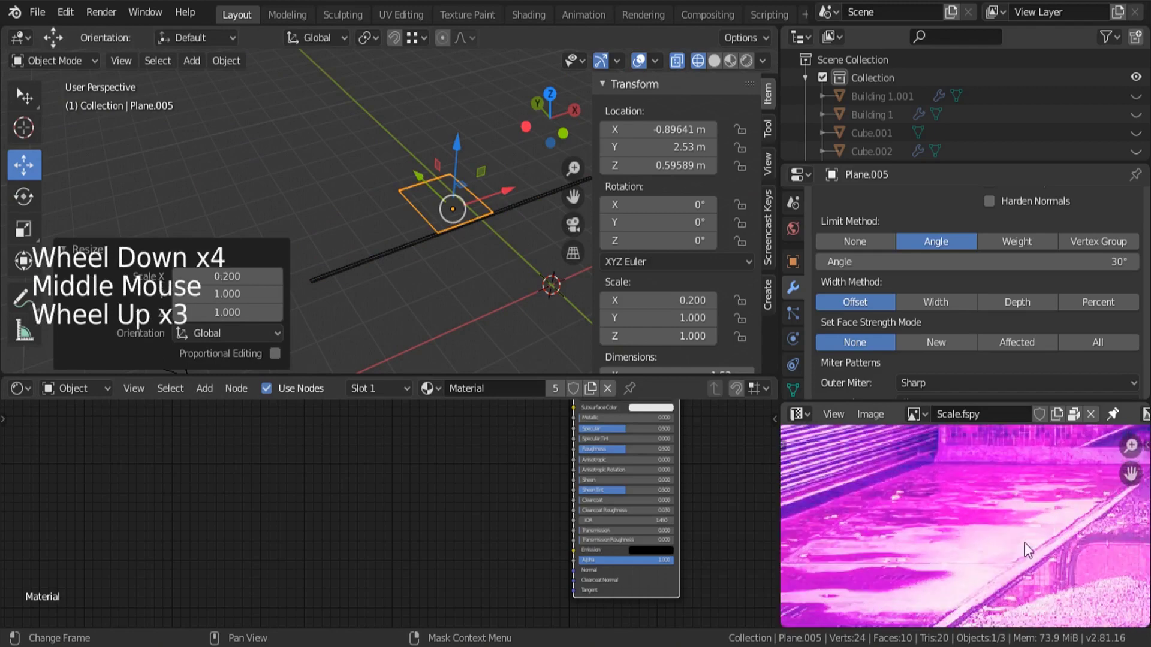
middle_click_drag(419, 223, 477, 189)
scroll(478, 188, "down", 3)
scroll(499, 176, "up", 2)
left_click_drag(498, 176, 455, 233)
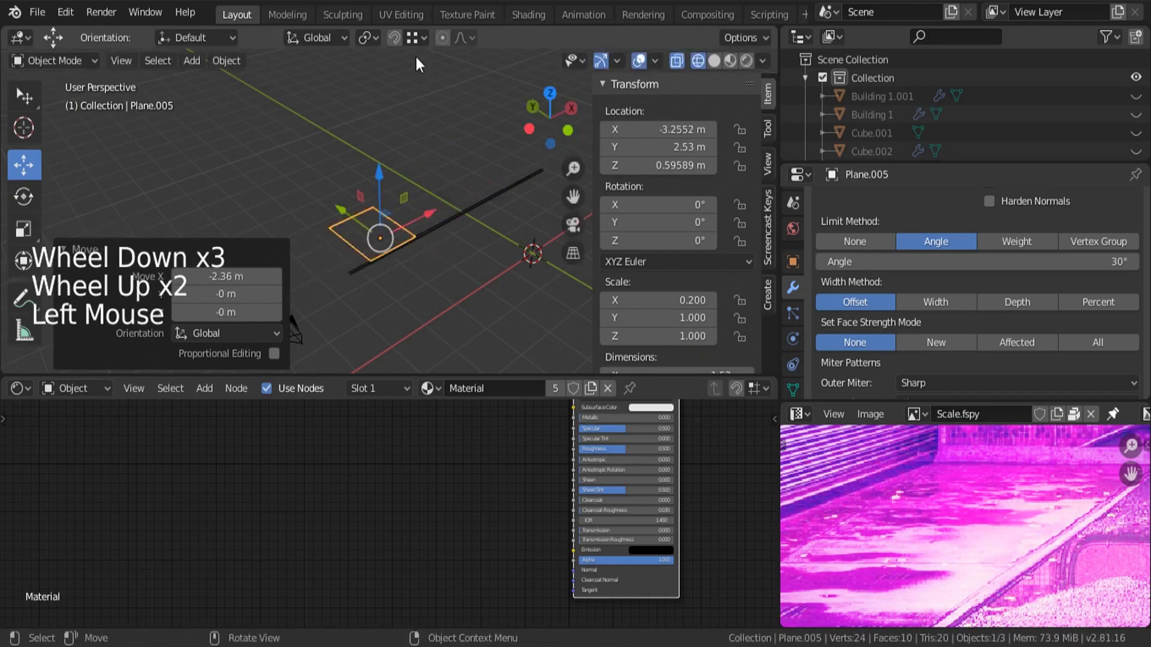
Enable vertex snapping and snap the slab along X to the near end of the curb.
left_click(393, 38)
left_click(414, 39)
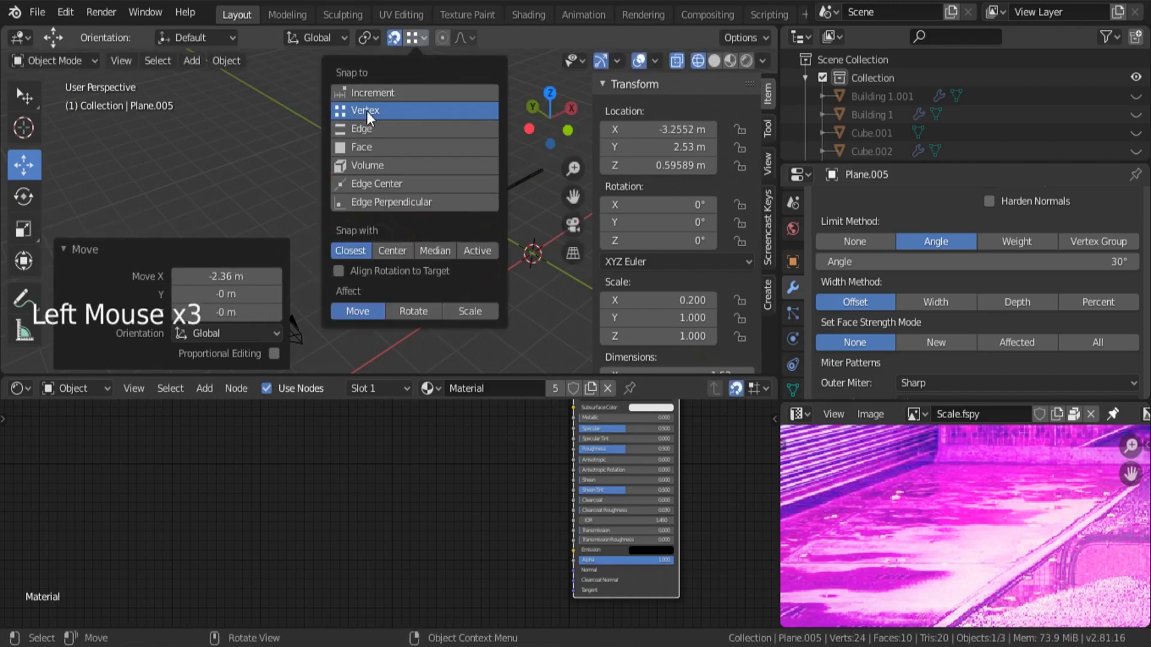
left_click_drag(420, 221, 347, 286)
key("n")
scroll(349, 276, "up", 4)
scroll(352, 268, "up", 1)
middle_click_drag(351, 267, 387, 254)
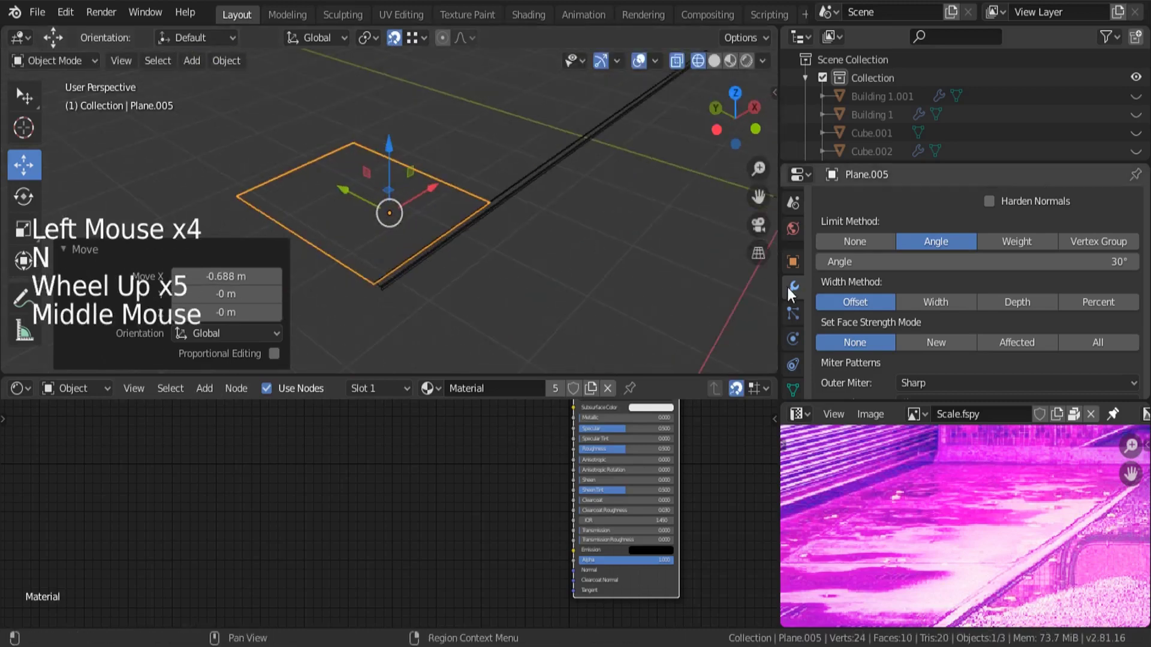
Add an Array modifier to the slab with a count of 5 so it fills the curb's length.
scroll(948, 310, "up", 9)
left_click(823, 233)
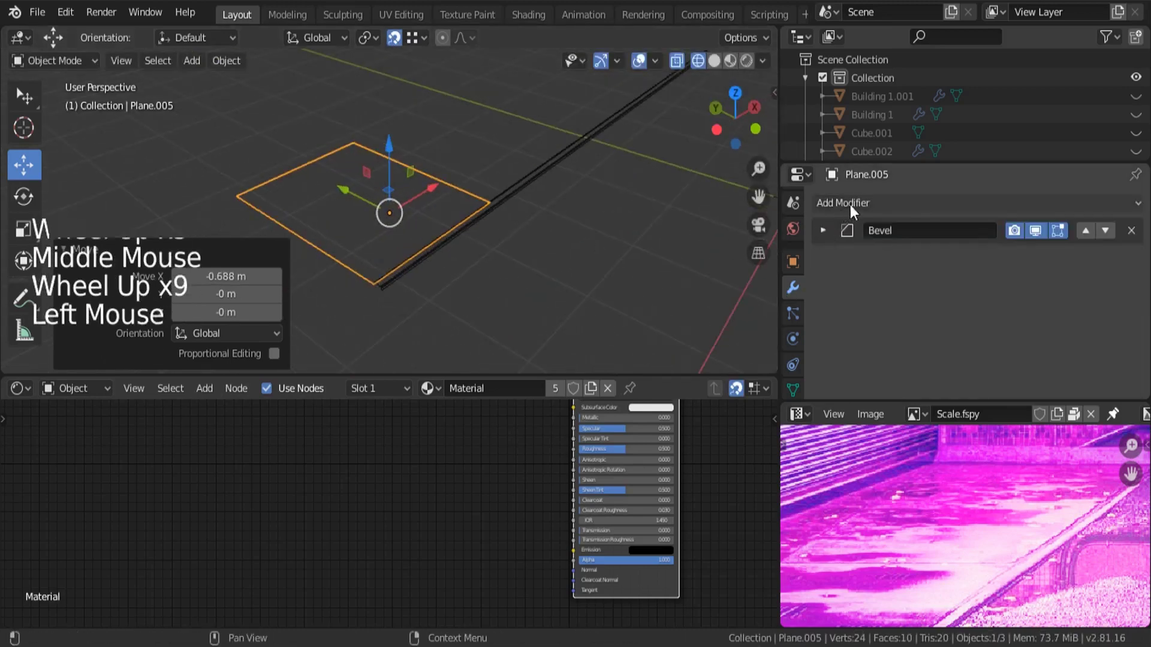
left_click(849, 205)
left_click(790, 246)
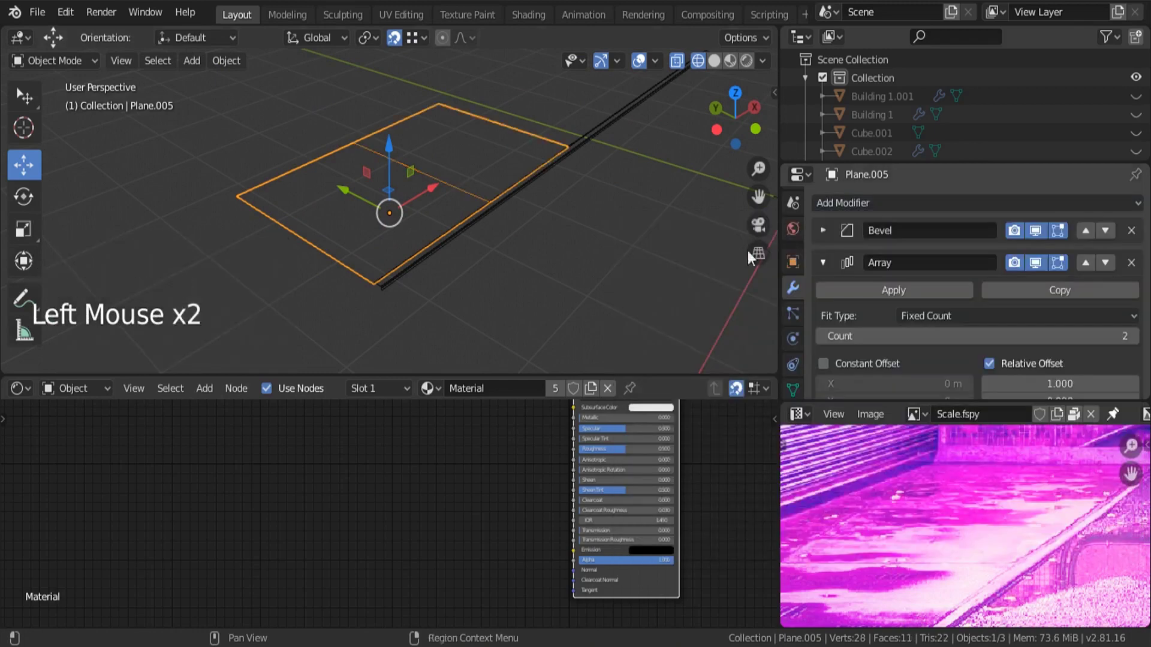
scroll(271, 265, "down", 4)
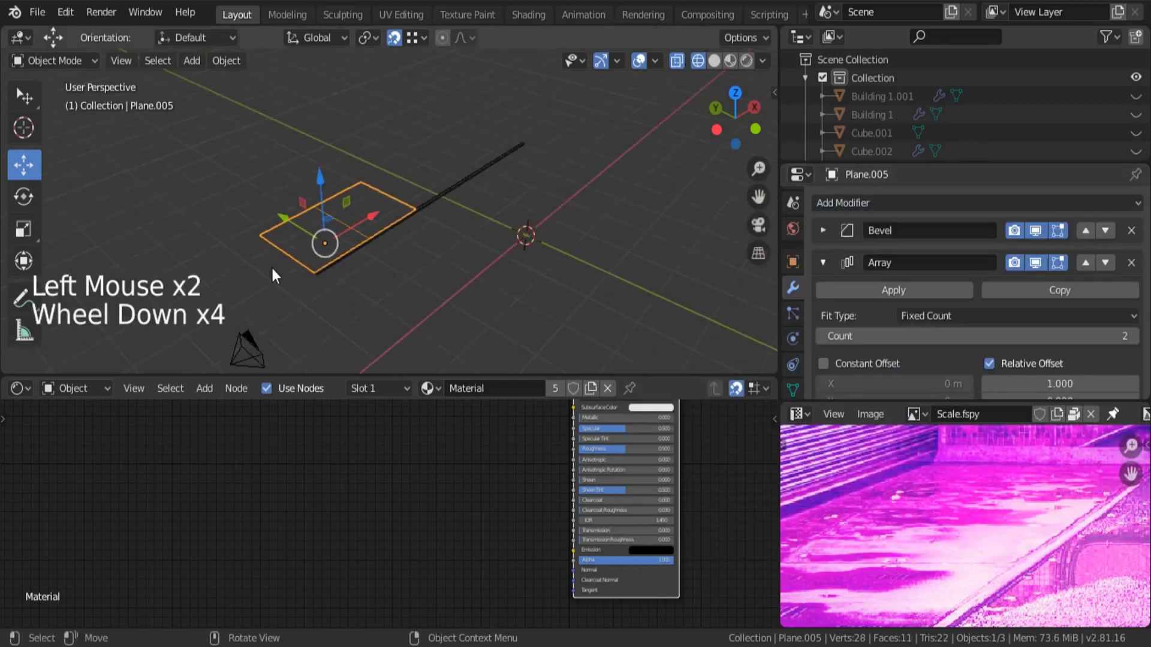
left_click(1125, 336)
left_click(1125, 337)
left_click(1125, 336)
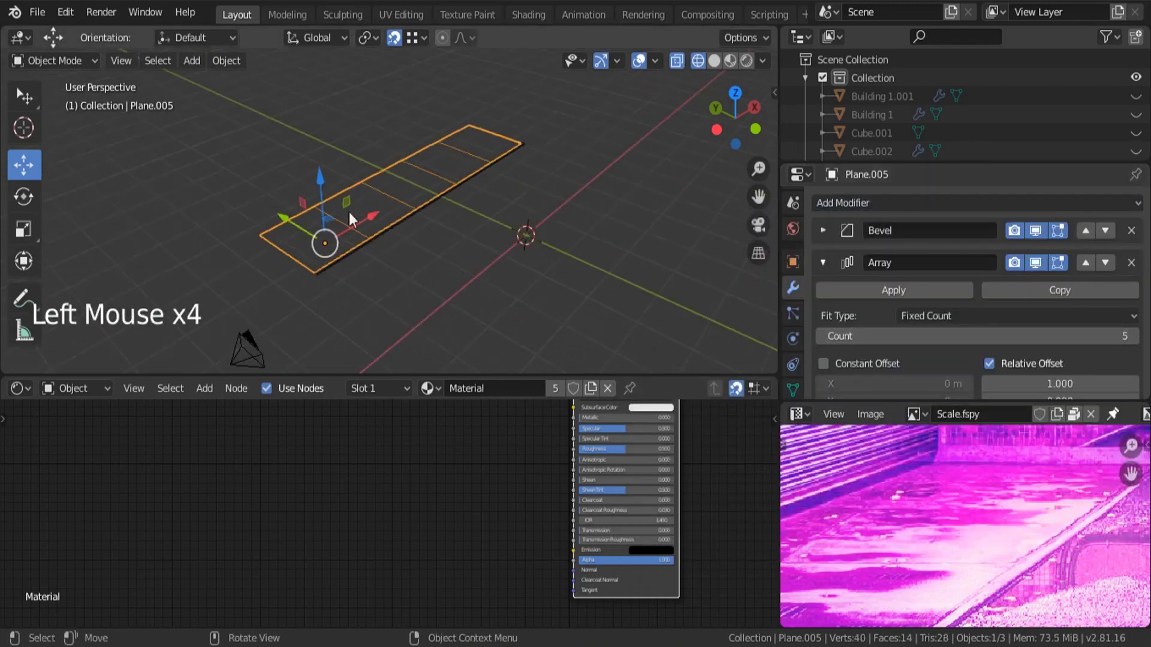
Switch the viewport to Solid shading and open the slab's mesh for editing.
scroll(312, 228, "up", 3)
middle_click_drag(311, 228, 347, 196)
scroll(275, 214, "up", 1)
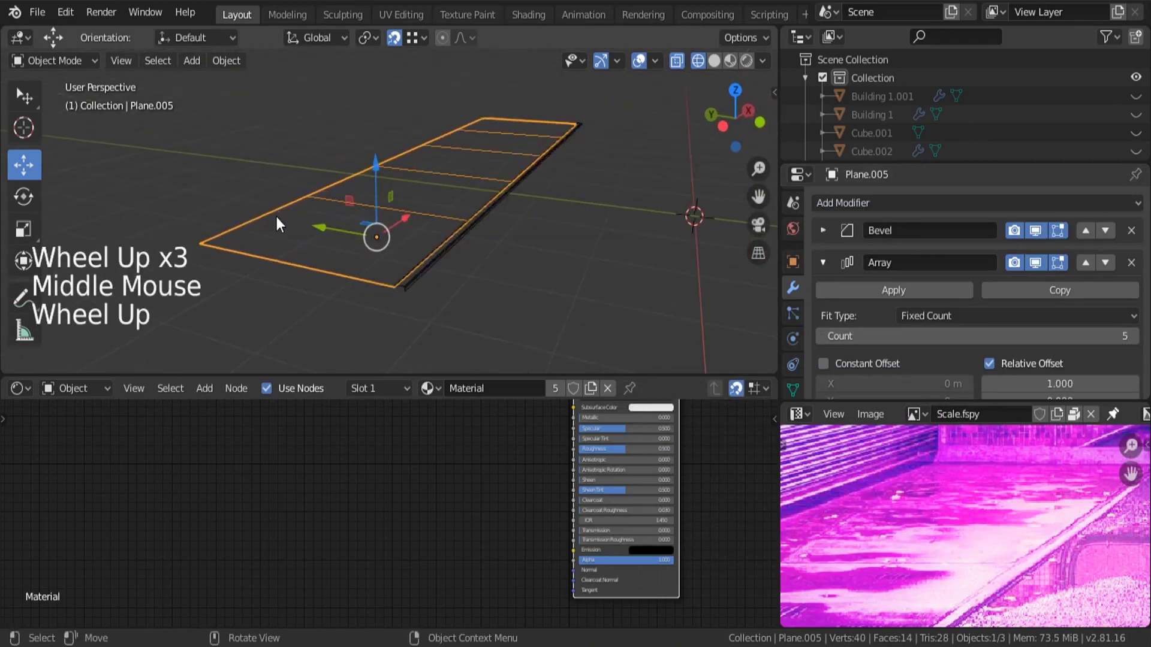
key("z")
key("Tab")
scroll(390, 249, "up", 1)
middle_click_drag(390, 249, 566, 252)
scroll(527, 254, "up", 2)
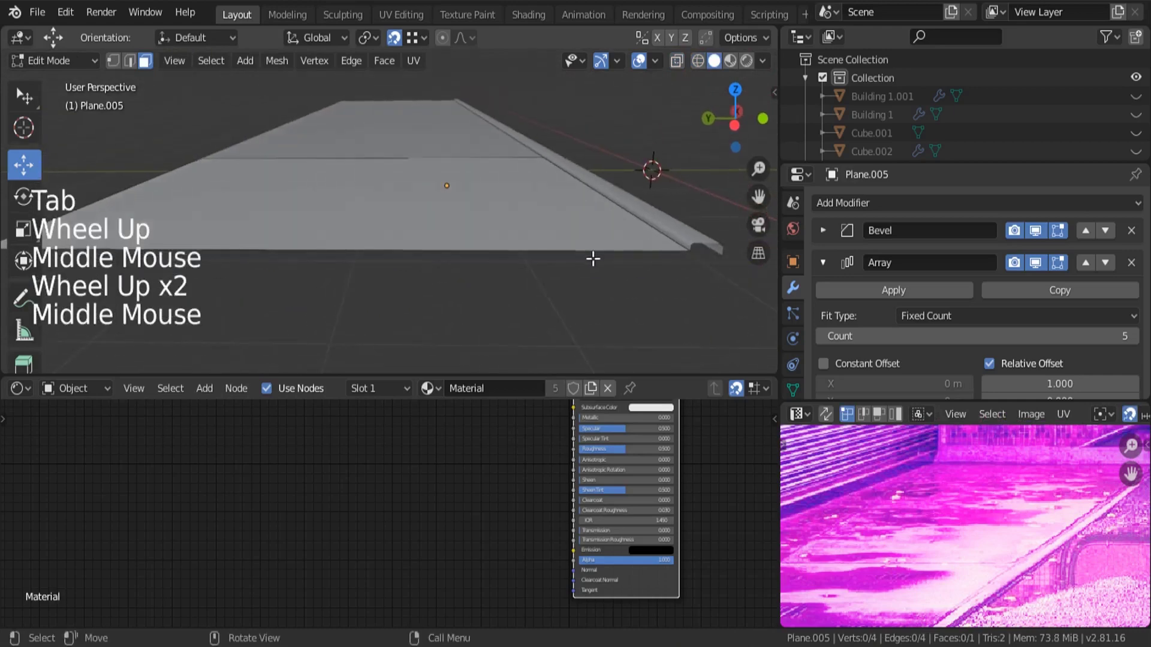
Extrude the whole slab face slightly downward to give it thickness and return to Object Mode.
key("a")
scroll(707, 257, "up", 1)
key("e")
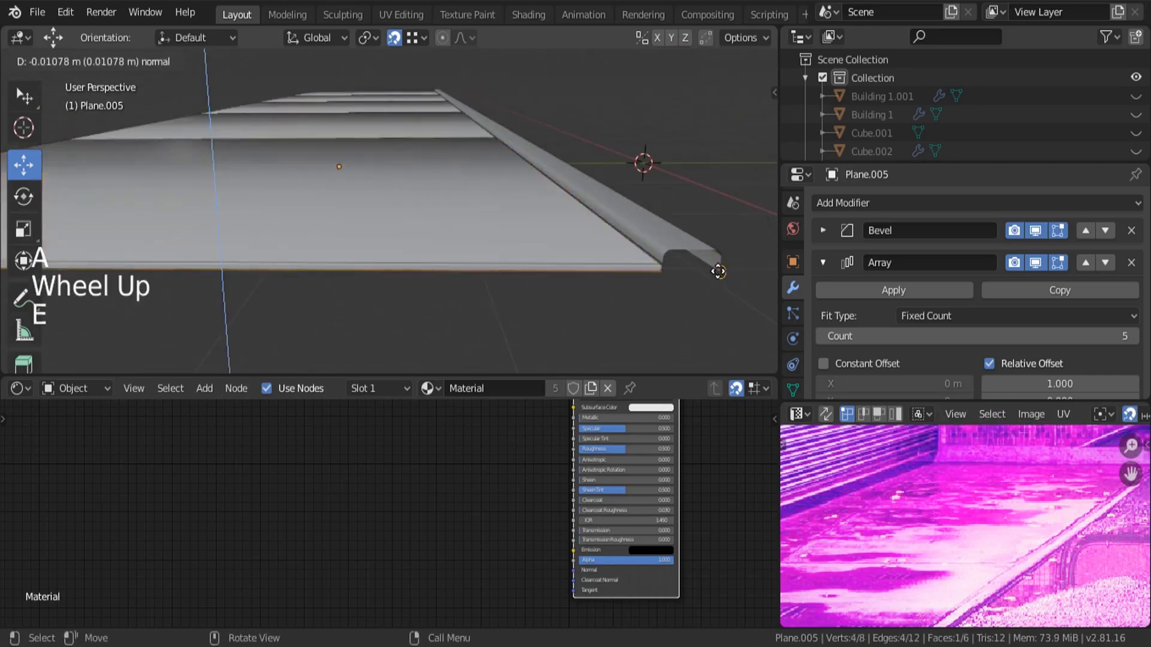
key("Tab")
key("a")
key("a")
key("a")
middle_click_drag(627, 217, 541, 271)
scroll(455, 286, "down", 3)
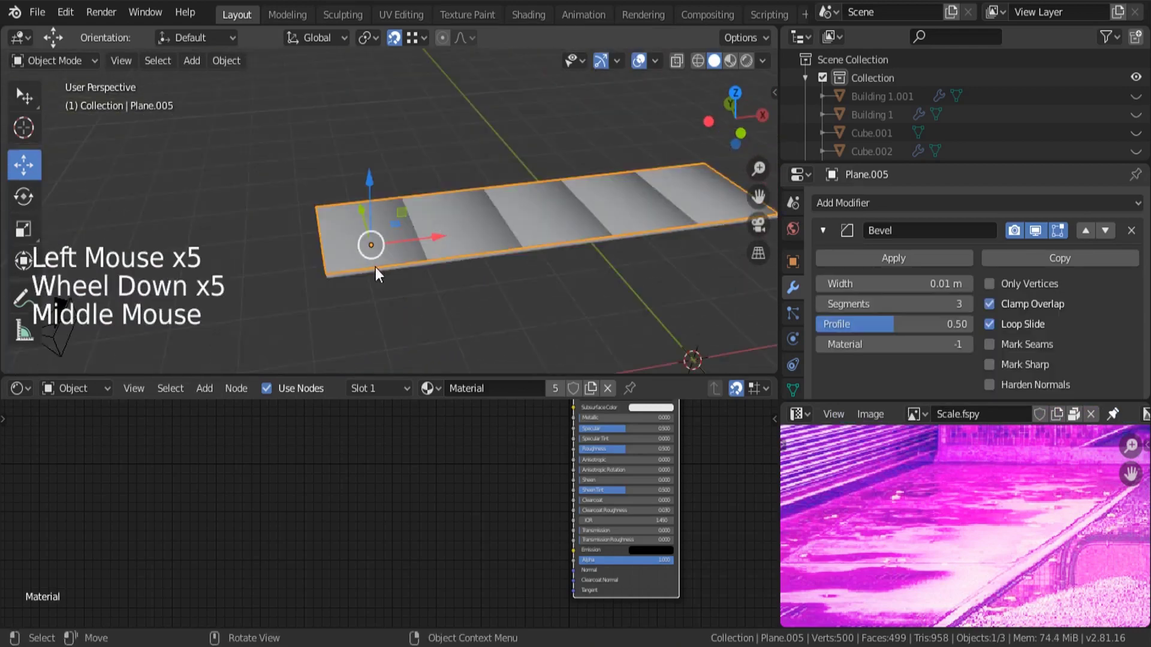
Add two evenly spaced edge loops across the first slab, parallel to its joints.
scroll(376, 268, "up", 4)
key("Tab")
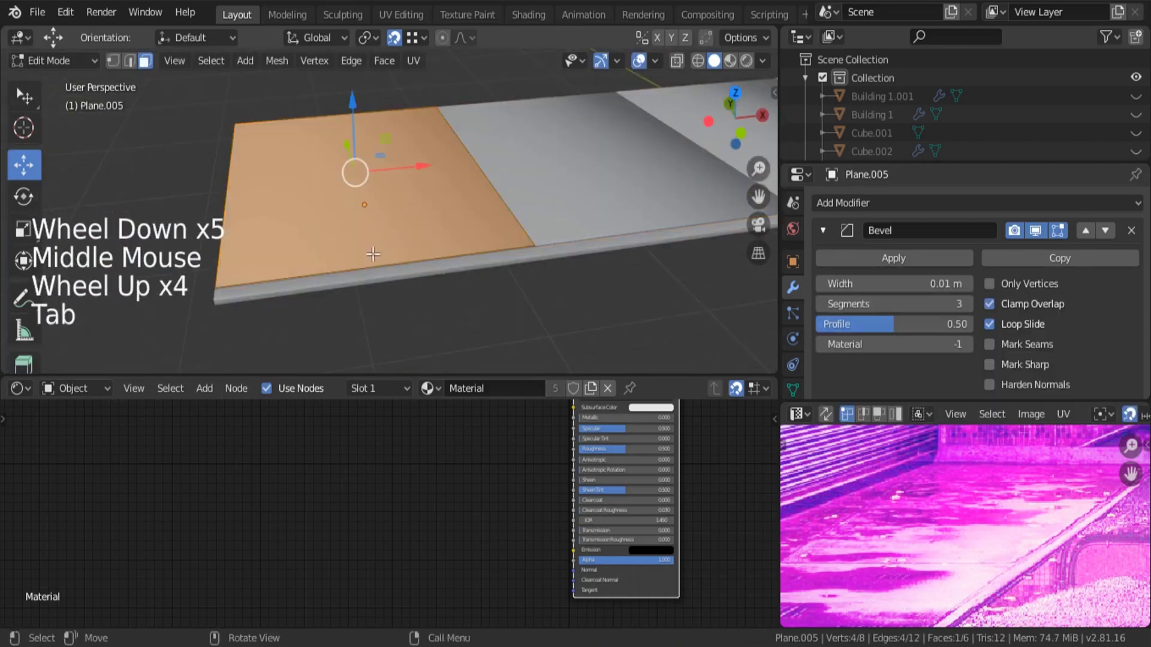
key("ctrl+r")
scroll(378, 265, "up", 1)
left_click(377, 265)
right_click(377, 265)
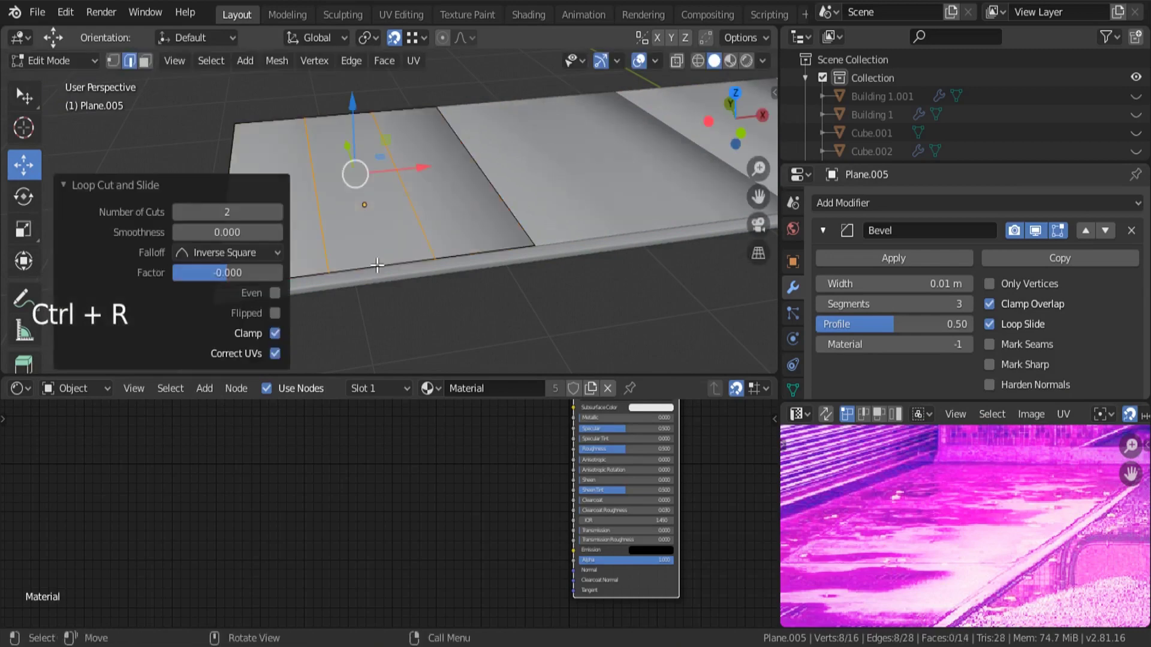
Scale the two edge loops apart along X until they sit close to the slab's joint edges.
key("s")
key("x")
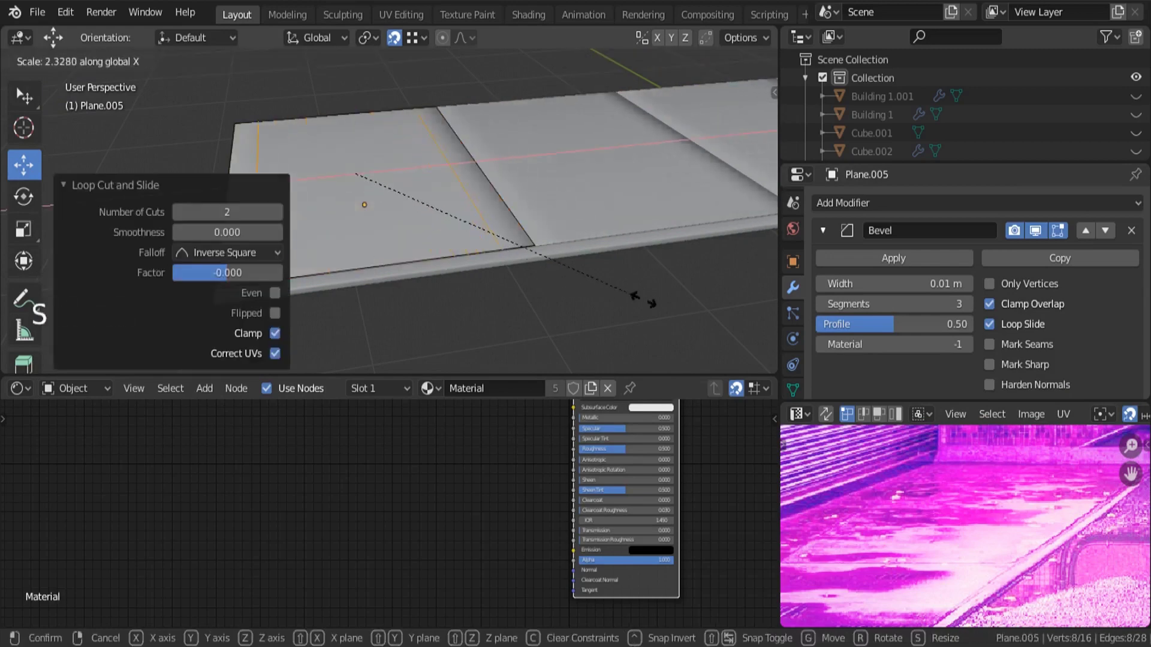
left_click(709, 312)
key("Tab")
middle_click_drag(709, 314, 390, 177)
scroll(390, 177, "down", 3)
middle_click_drag(320, 183, 527, 257)
left_click(527, 257)
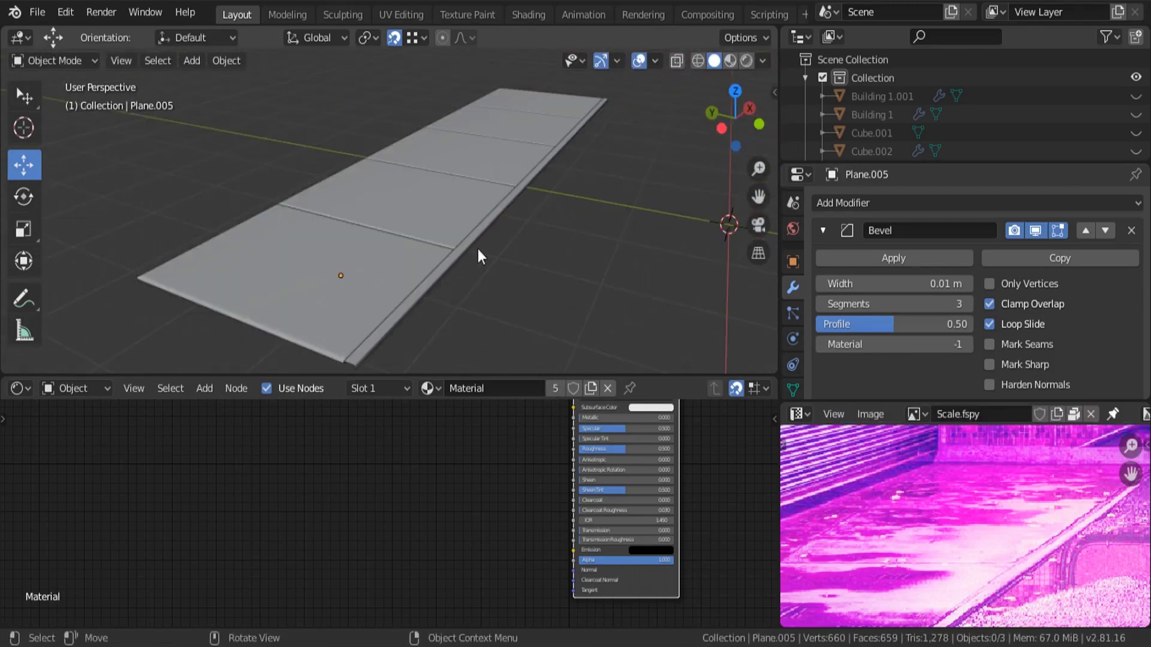
Add a third material slot to the slab with a new material named Sidewalk.
scroll(793, 318, "down", 3)
left_click(793, 346)
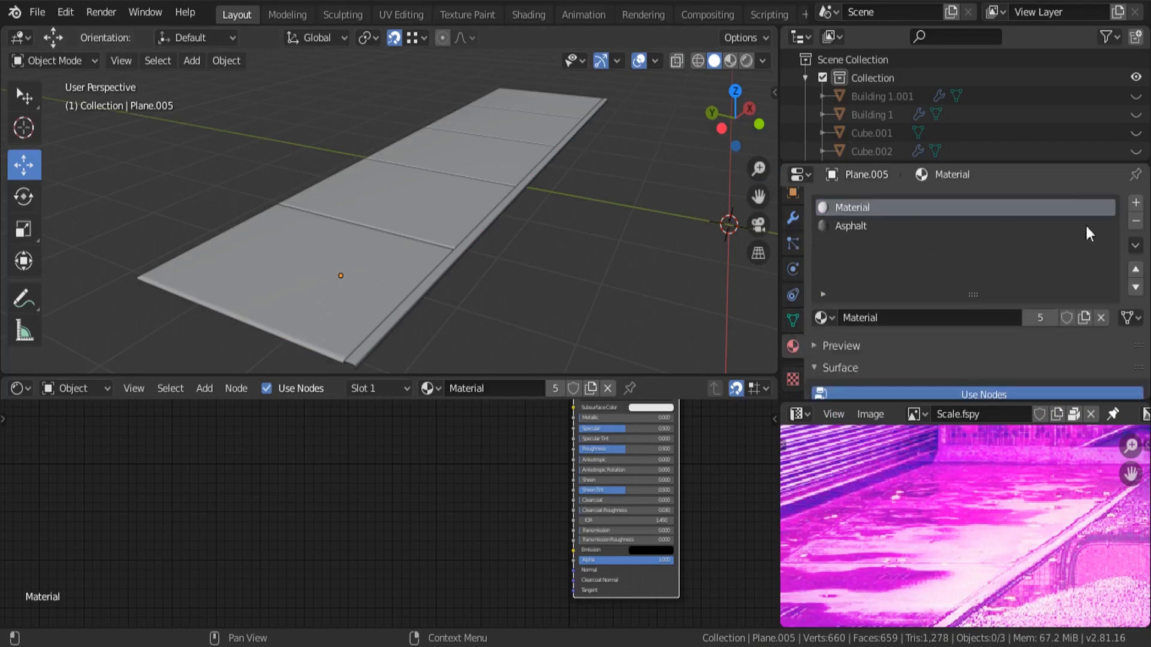
left_click(1135, 206)
left_click(916, 321)
left_click(904, 319)
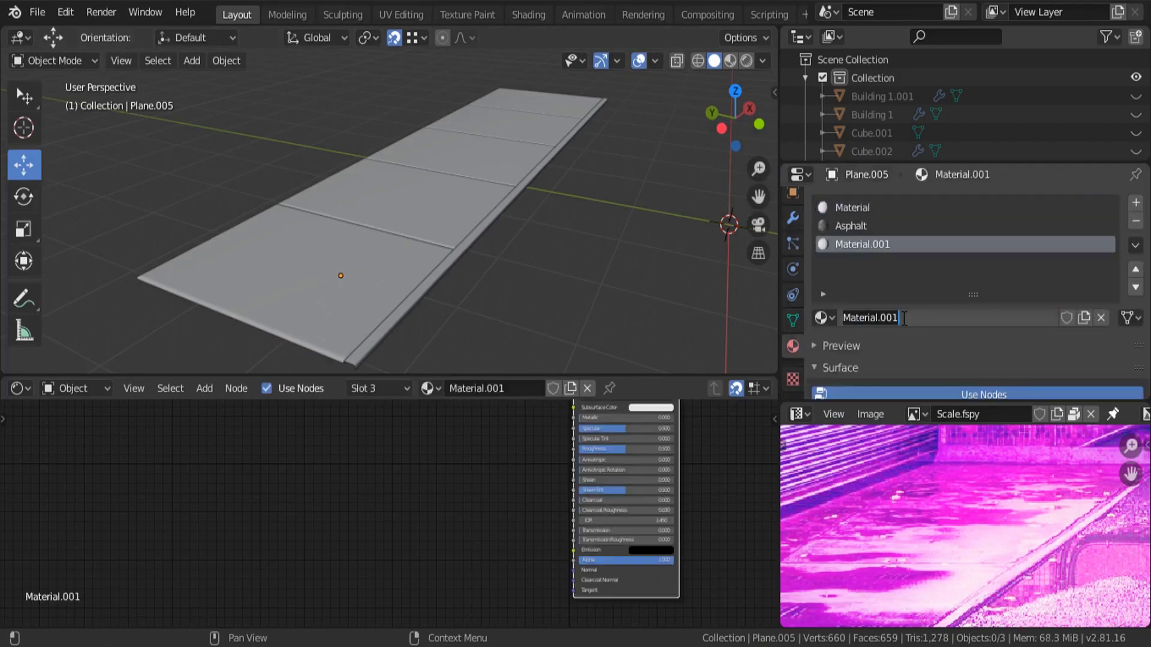
type("Sidewalk")
key("Return")
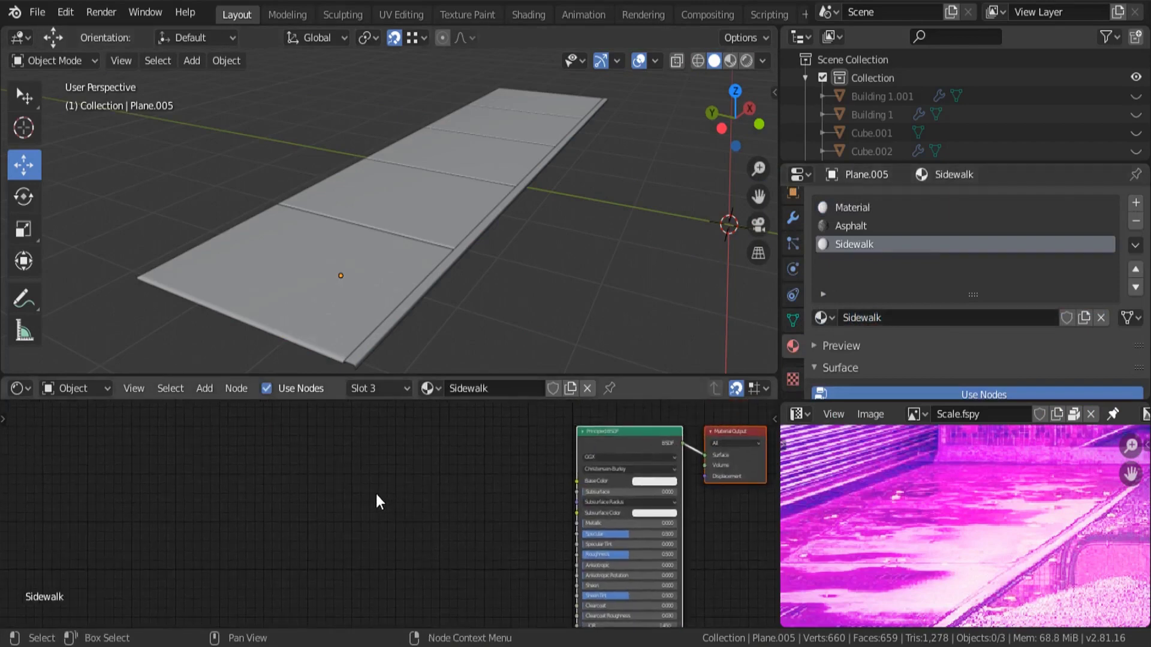
Add a Musgrave Texture node before the Principled BSDF in the Sidewalk material.
key("shift+a")
left_click(329, 433)
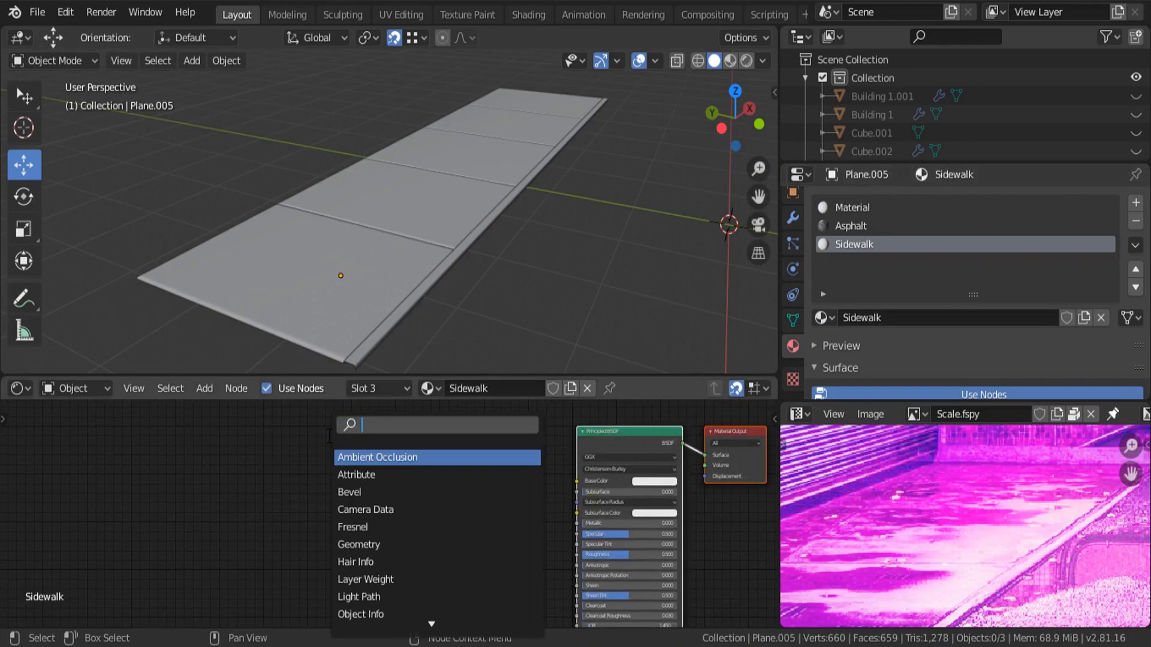
type("mus")
key("Return")
left_click(329, 436)
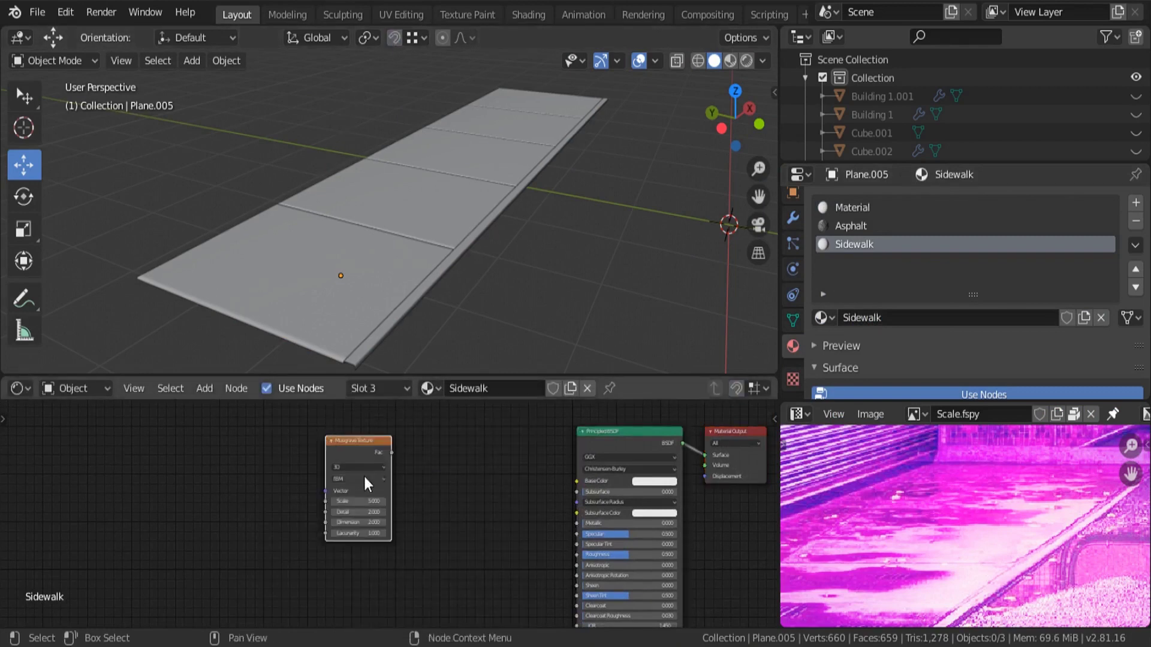
scroll(318, 459, "up", 2)
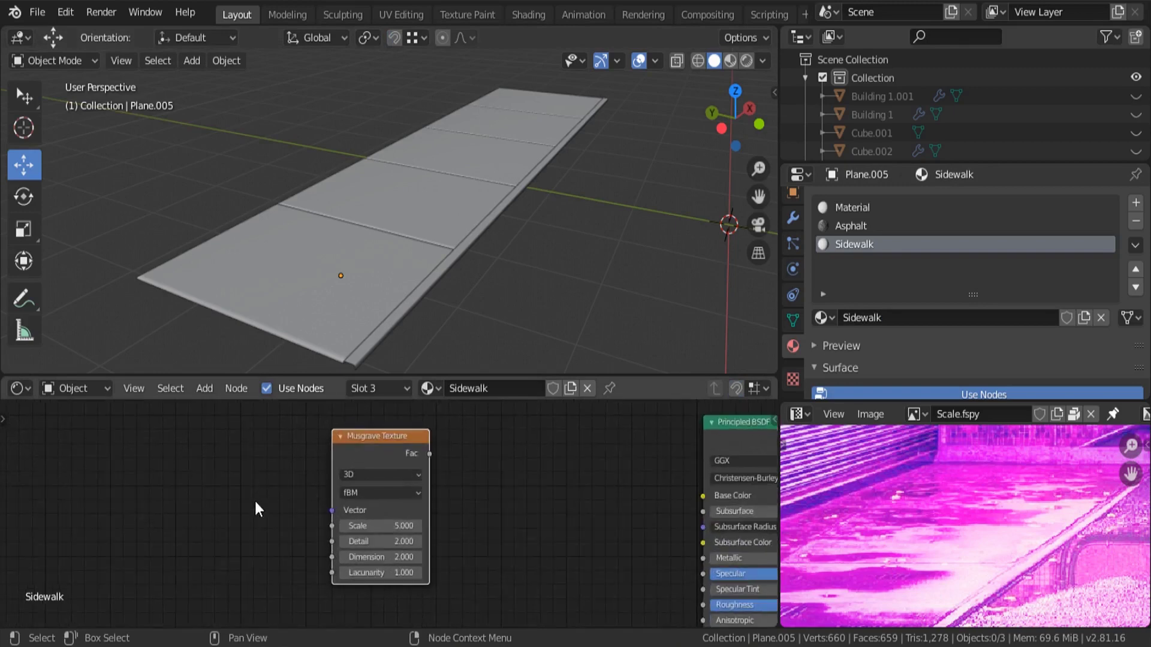
Add a Noise Texture node ahead of the Musgrave Texture node.
key("shift+a")
left_click(154, 435)
type("noi")
key("Return")
left_click(151, 430)
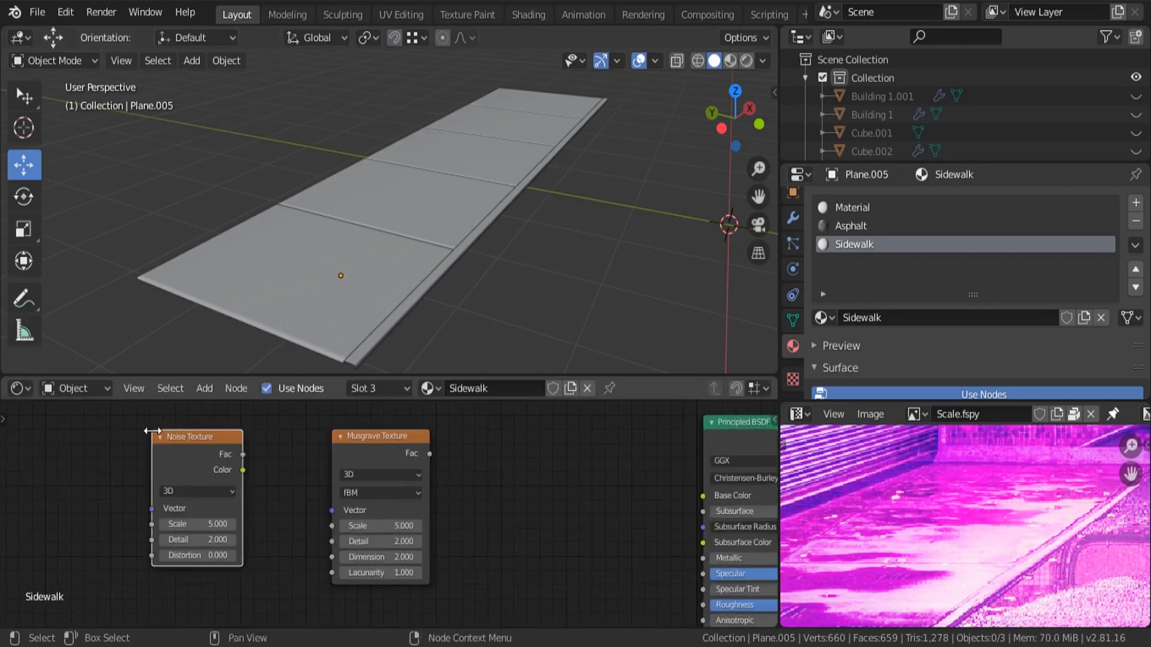
Connect the Noise Texture's Color to the Musgrave's Vector and the Musgrave's Fac to the Principled BSDF's Base Color.
left_click_drag(237, 473, 274, 486)
left_click_drag(331, 508, 331, 510)
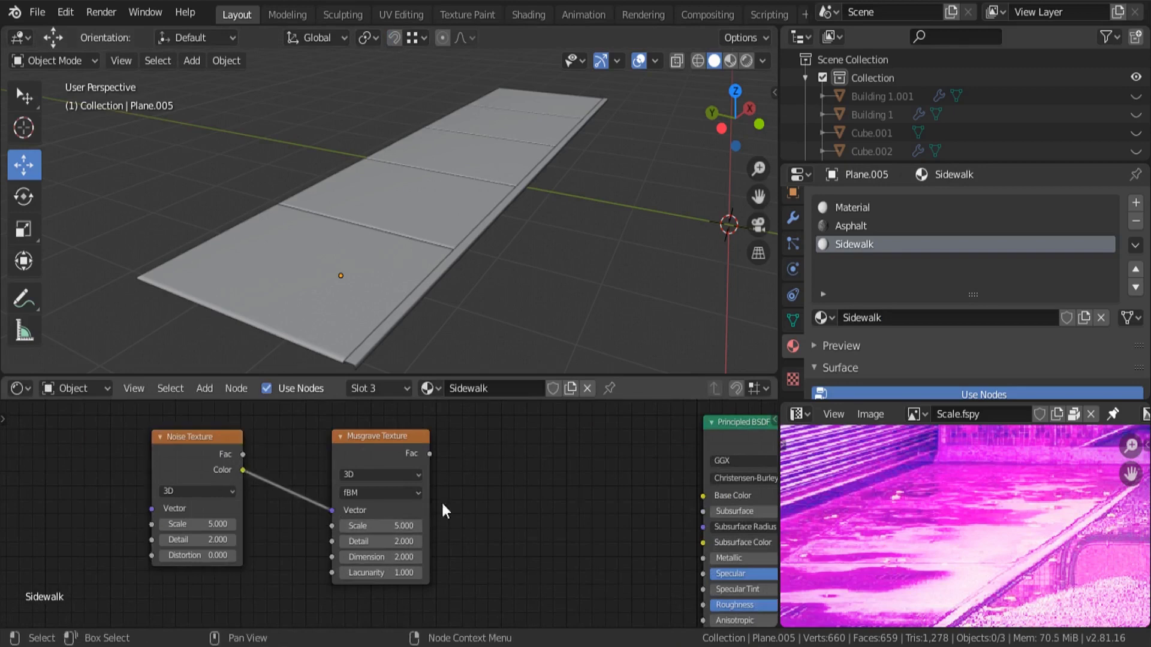
left_click_drag(430, 453, 702, 495)
Assign the Sidewalk material to all faces of the slab and switch the viewport to Material Preview shading.
key("Tab")
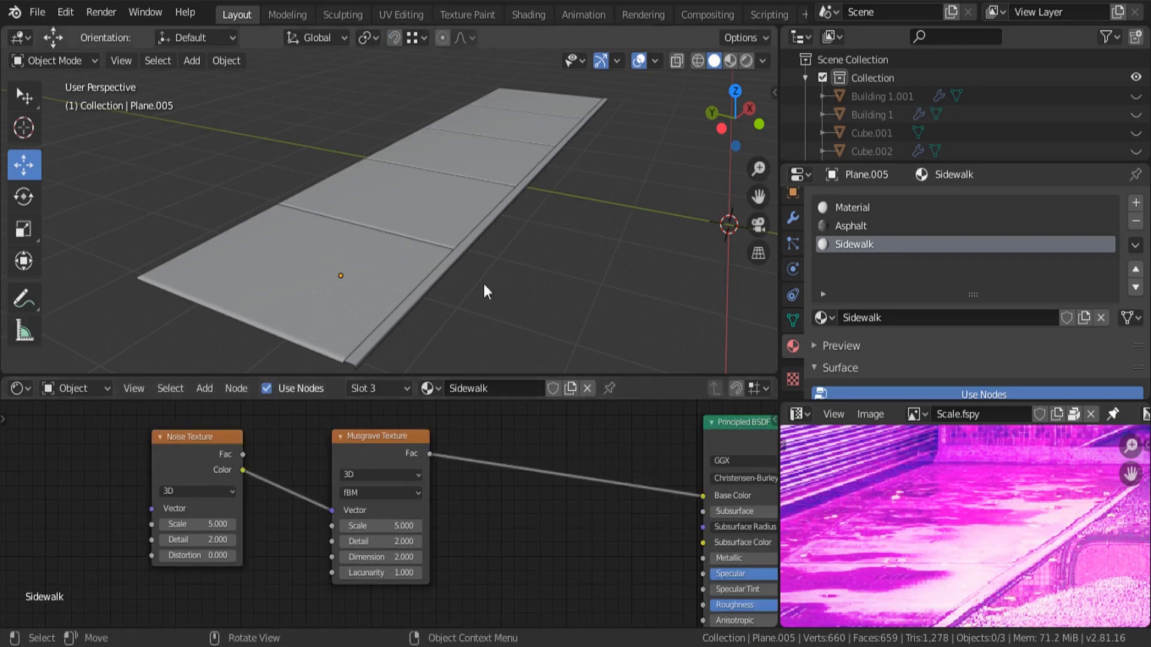
middle_click_drag(519, 330, 459, 246)
key("a")
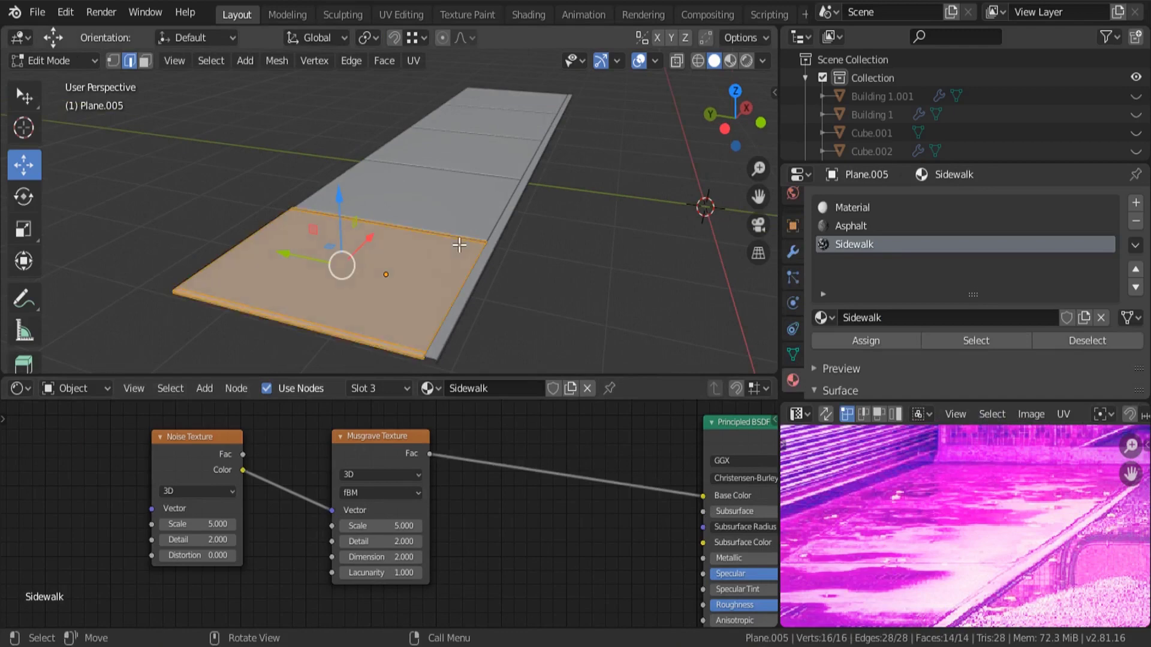
left_click(873, 341)
key("z")
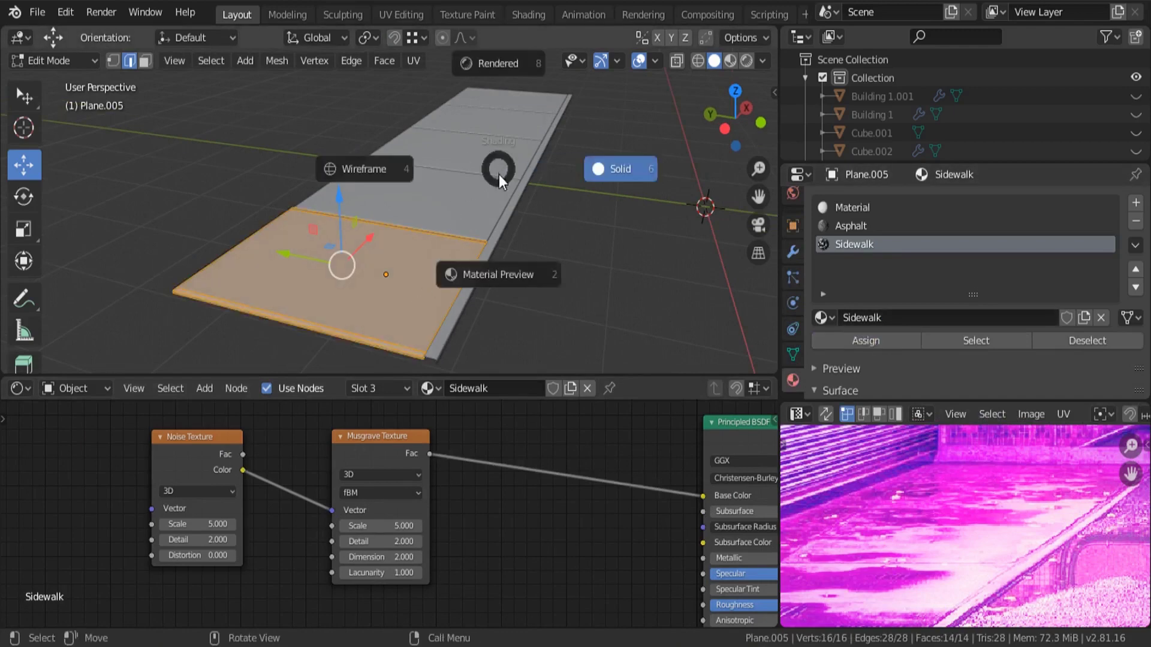
left_click(491, 257)
Enable the Screencast Keys overlay for the viewport.
key("n")
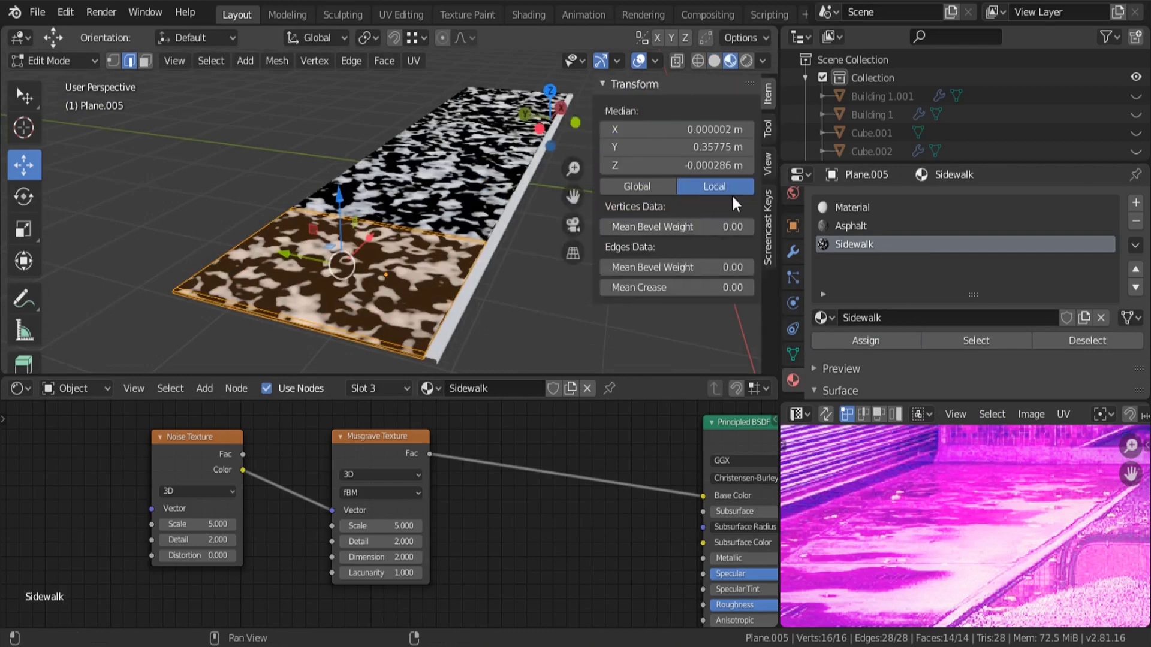
left_click(767, 214)
left_click(617, 84)
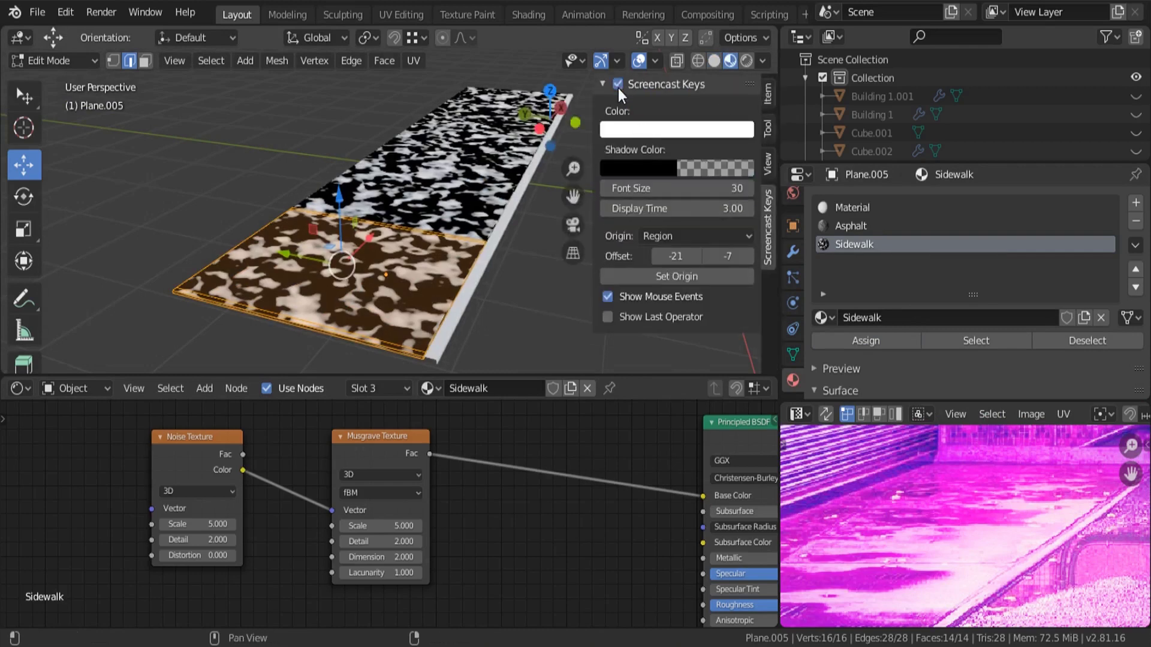
key("n")
Set the Noise Texture's Detail to 16 and the Musgrave Texture's Scale to 0.9, and return the slab to Object Mode.
middle_click_drag(359, 282, 366, 288)
scroll(366, 288, "up", 2)
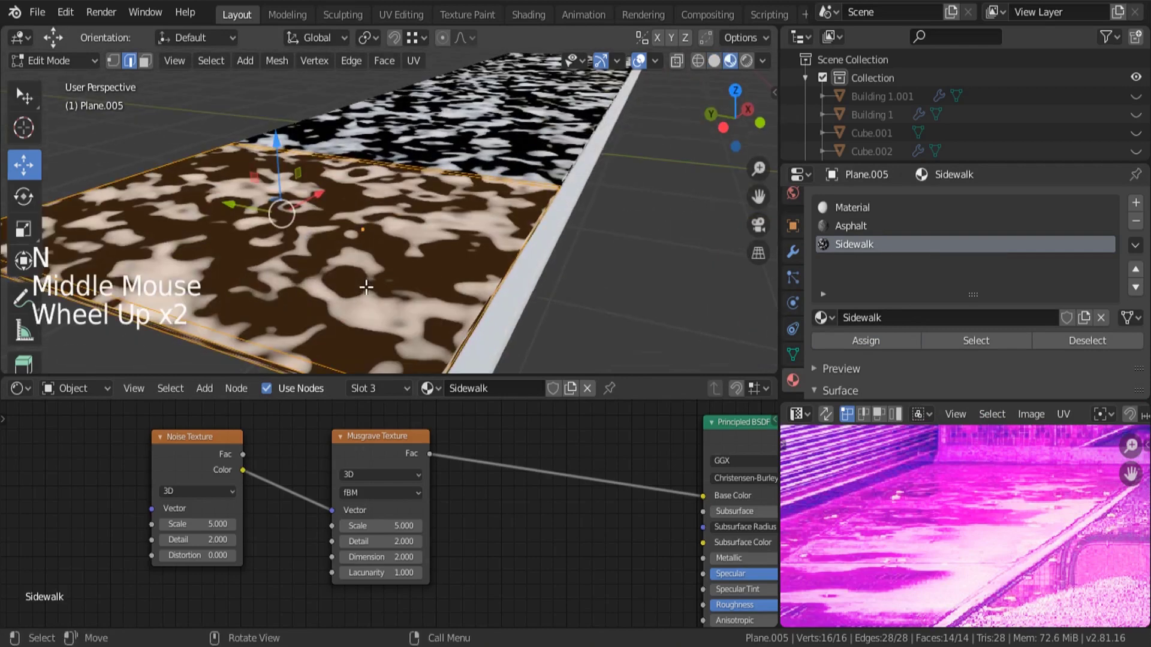
scroll(205, 537, "up", 4)
left_click_drag(150, 535, 204, 536)
double_click(418, 517)
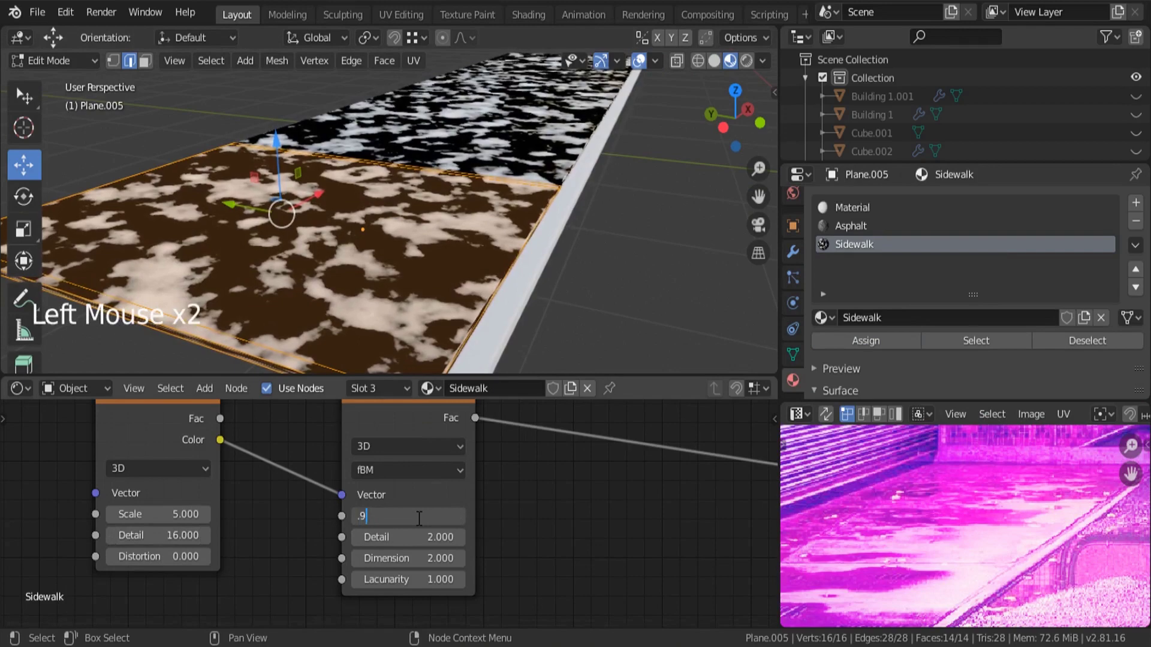
type(".9")
key("Return")
key("Tab")
scroll(319, 209, "down", 2)
middle_click_drag(318, 210, 455, 152)
scroll(483, 514, "down", 5)
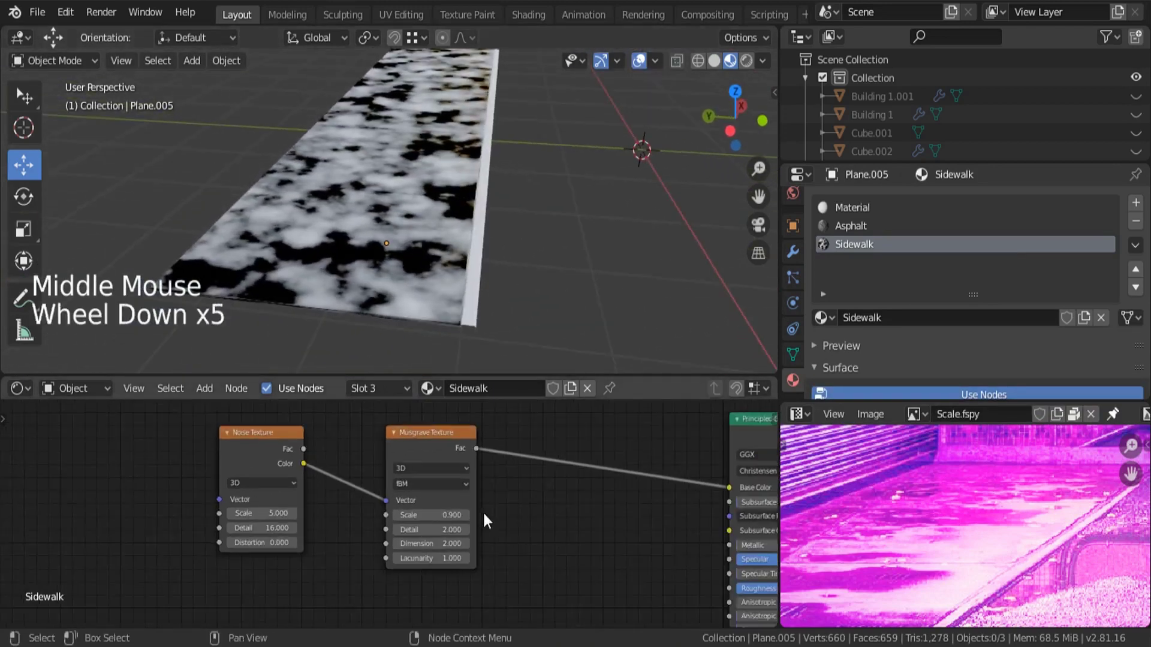
Insert a ColorRamp node on the link between the Musgrave Texture and the Principled BSDF's Base Color.
middle_click_drag(483, 514, 447, 510)
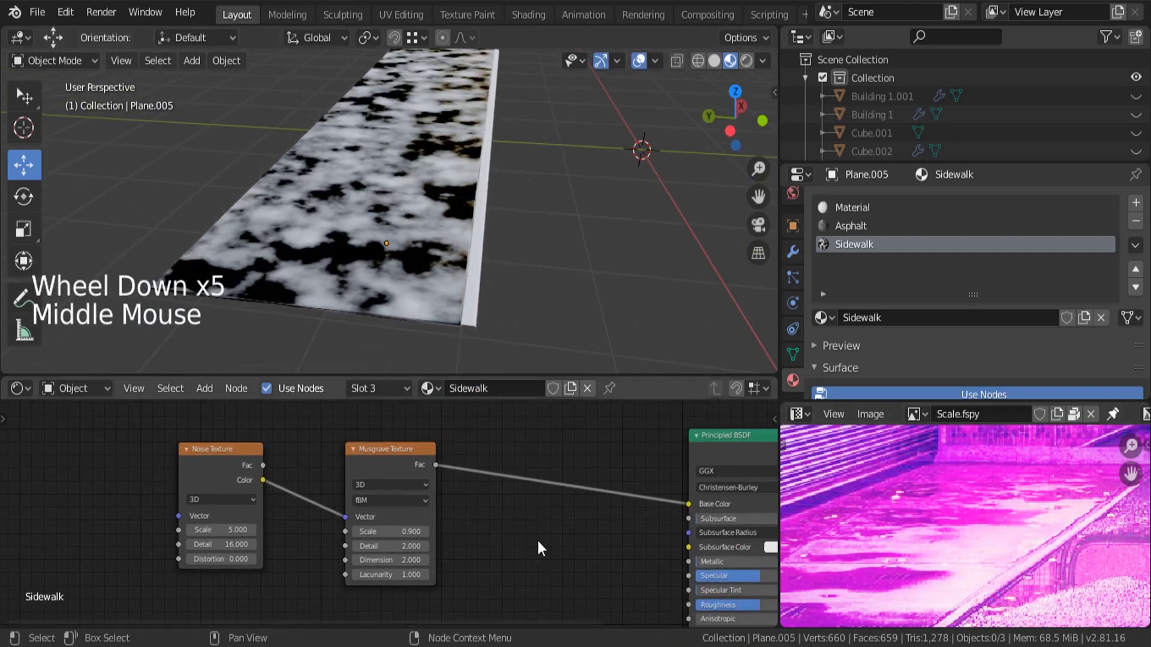
key("shift+a")
left_click(481, 455)
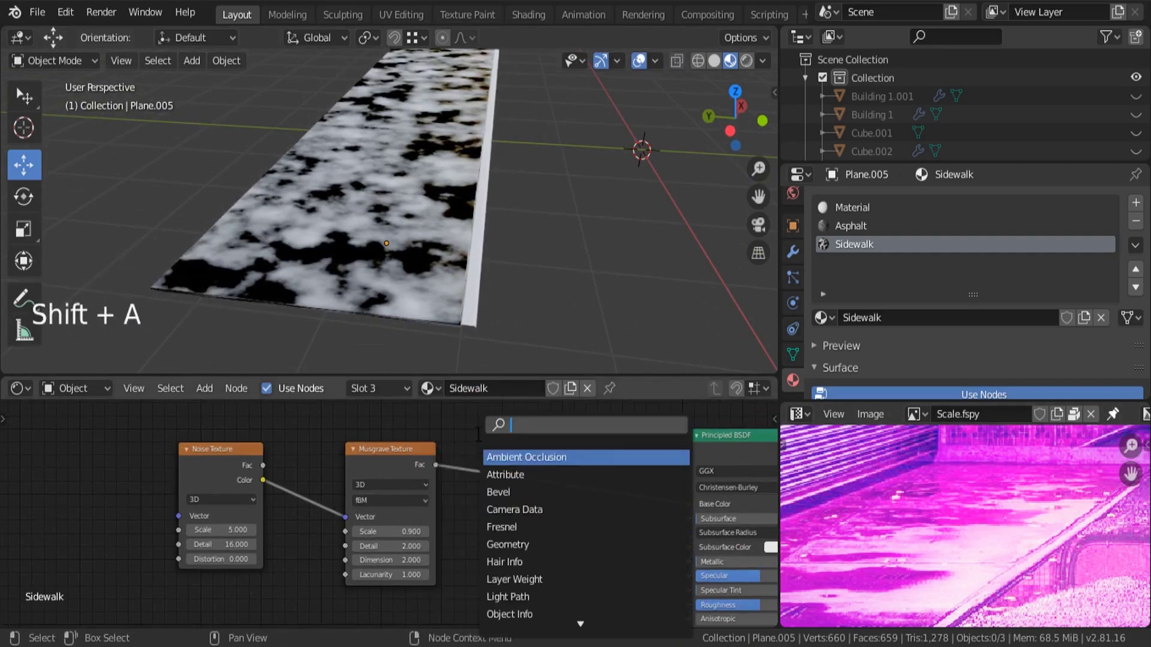
type("colo")
key("Down")
key("Return")
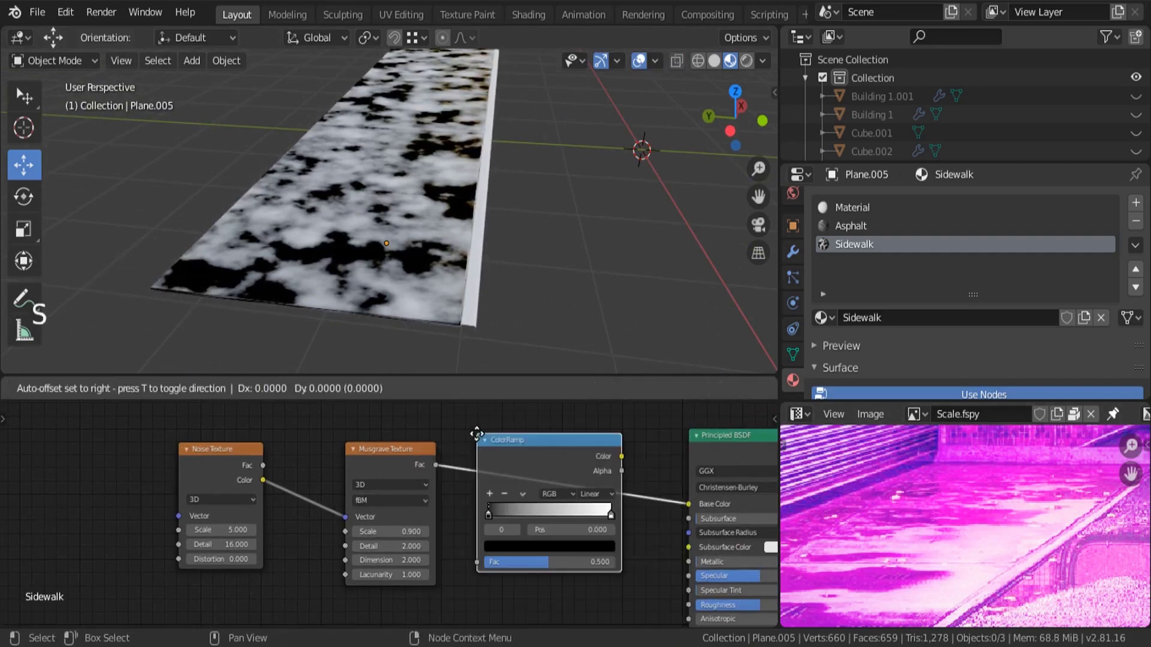
left_click(477, 434)
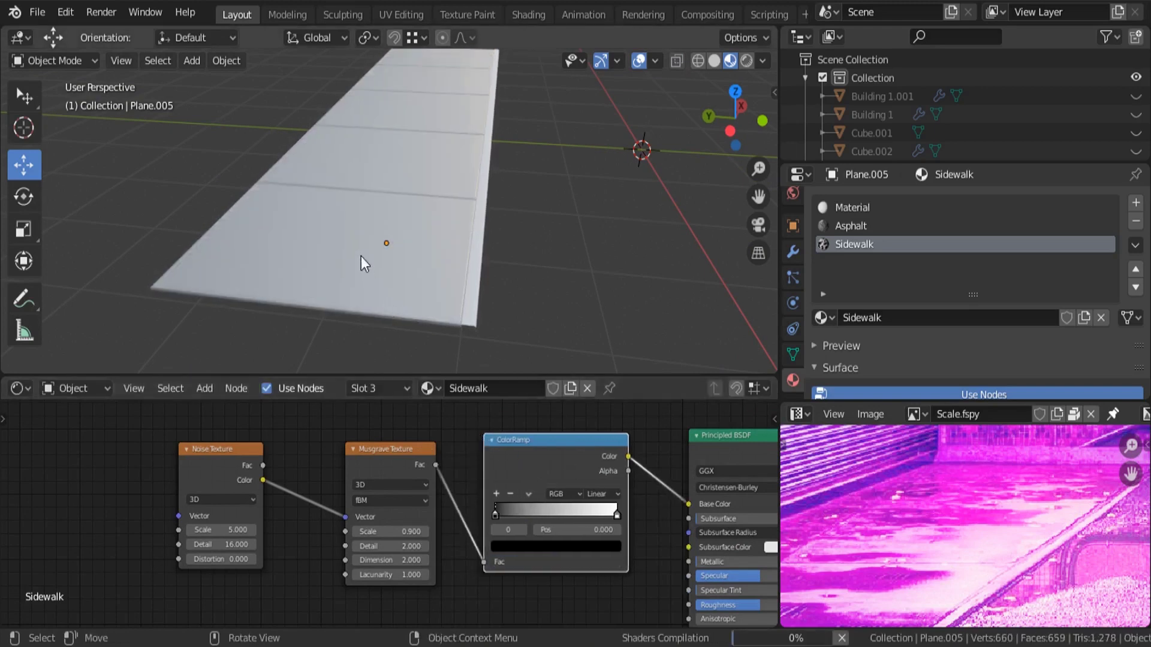
Reverse the ColorRamp to run from white to black, with the black stop at about 0.177.
middle_click_drag(372, 216, 367, 216)
scroll(367, 210, "up", 2)
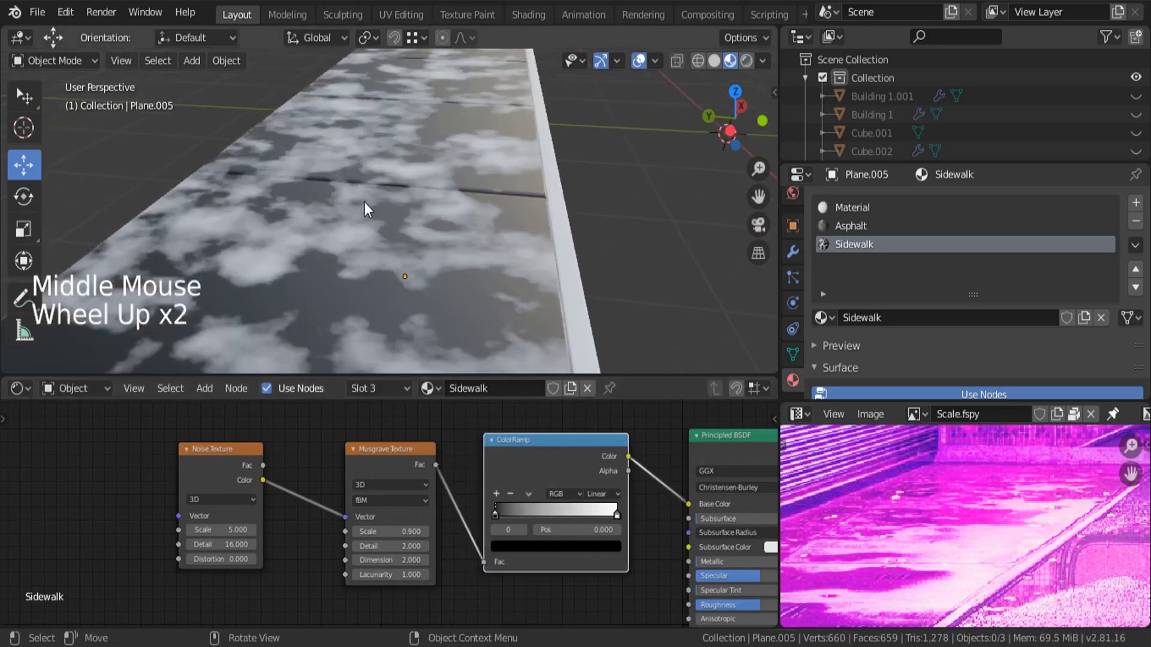
scroll(608, 539, "up", 4)
left_click_drag(619, 502, 561, 504)
mouse_move(452, 504)
left_mouse_down()
mouse_move(496, 507)
mouse_move(452, 508)
left_mouse_up()
mouse_move(561, 503)
left_mouse_down()
mouse_move(498, 505)
mouse_move(583, 514)
mouse_move(544, 517)
left_mouse_up()
left_click_drag(454, 510, 417, 501)
left_click_drag(585, 506, 472, 503)
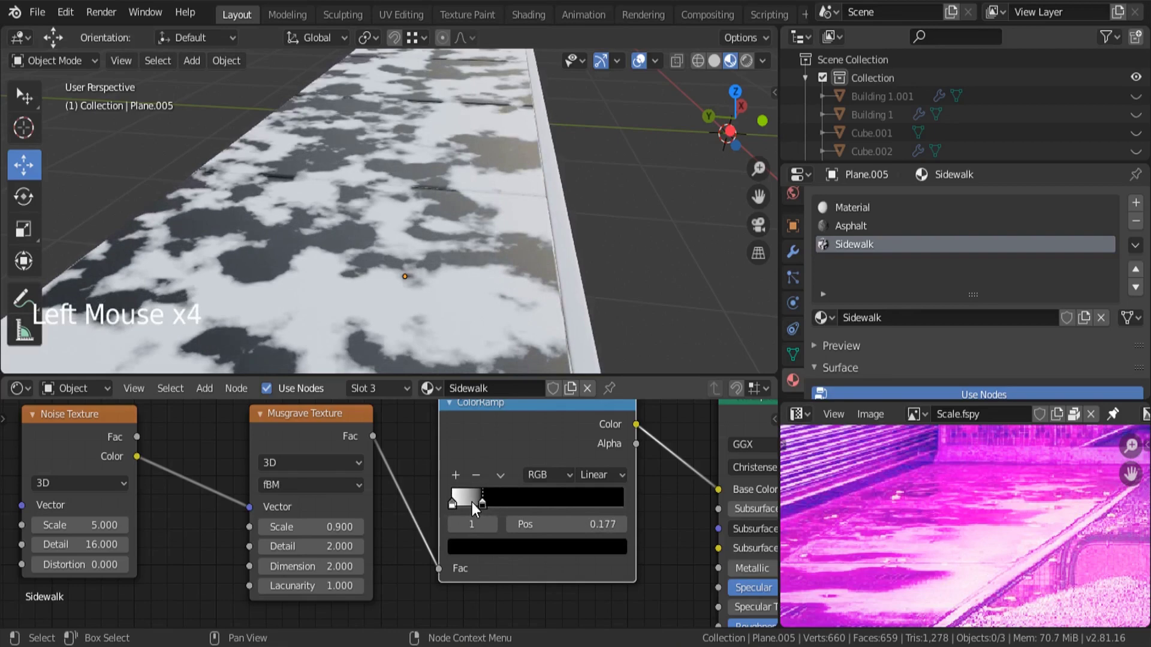
Move the ColorRamp's black stop to about 0.327 to shrink the dark patches on the sidewalk.
scroll(470, 281, "down", 4)
middle_click_drag(470, 281, 483, 275)
scroll(466, 208, "up", 1)
scroll(448, 257, "up", 2)
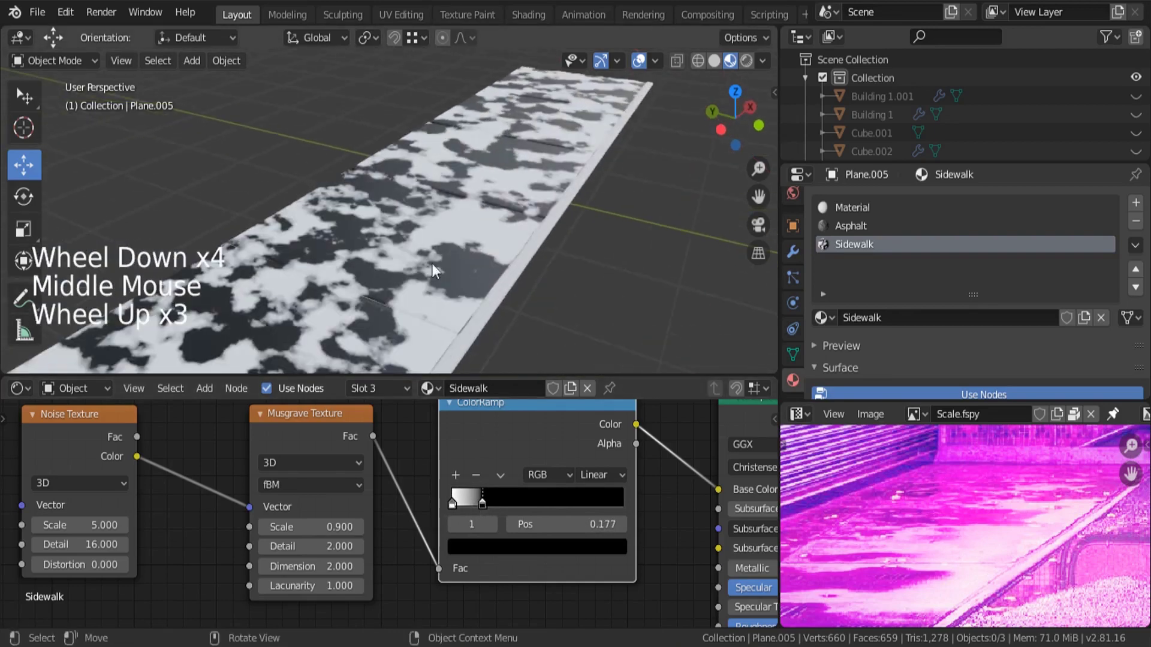
left_click_drag(483, 502, 512, 502)
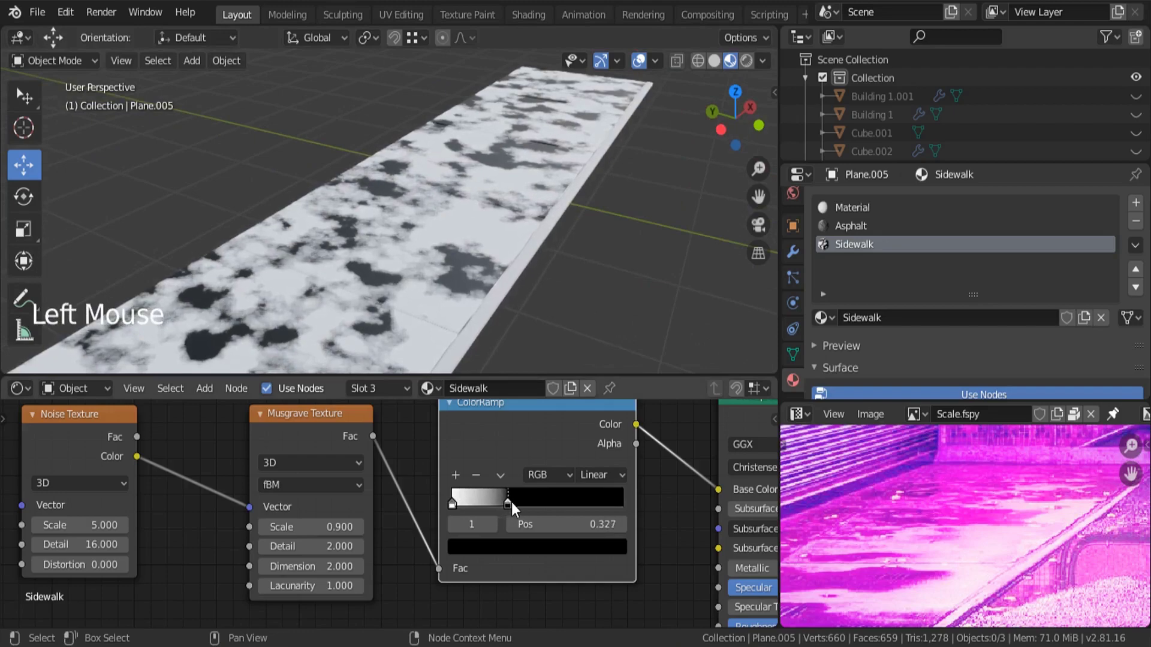
scroll(394, 278, "down", 3)
middle_click_drag(394, 260, 405, 299)
Move the Noise Texture, Musgrave Texture and ColorRamp nodes together away from the Principled BSDF to make room.
scroll(474, 452, "down", 10)
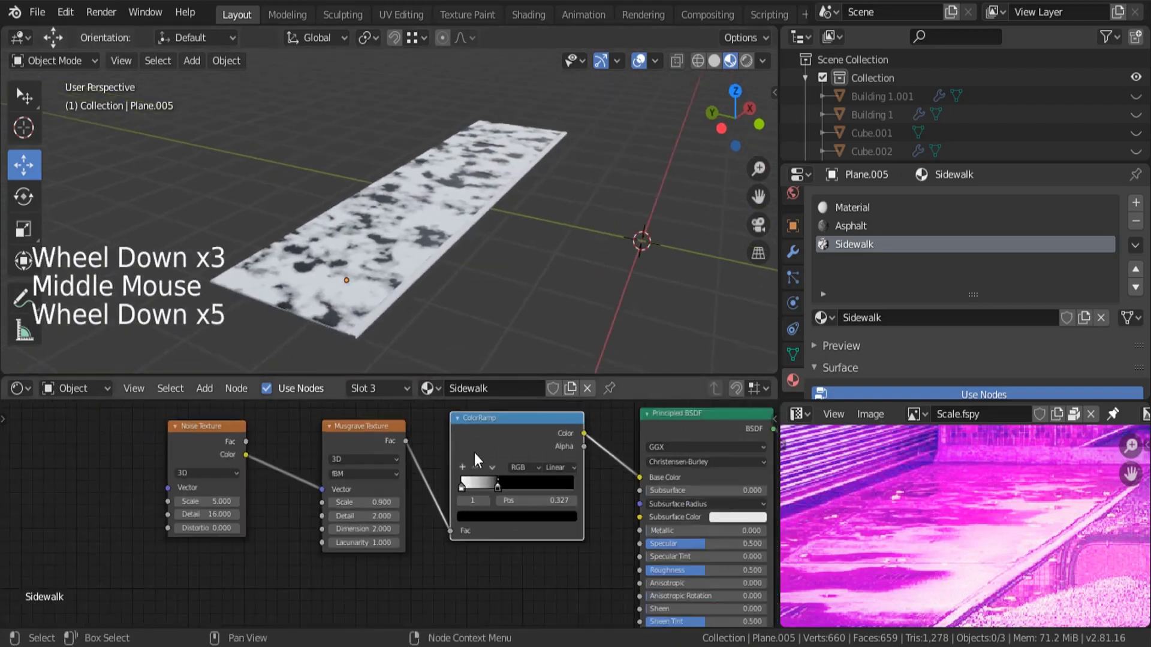
left_click_drag(417, 563, 280, 464)
mouse_move(374, 478)
middle_mouse_down()
mouse_move(294, 482)
mouse_move(375, 498)
middle_mouse_up()
key("g")
left_click(247, 503)
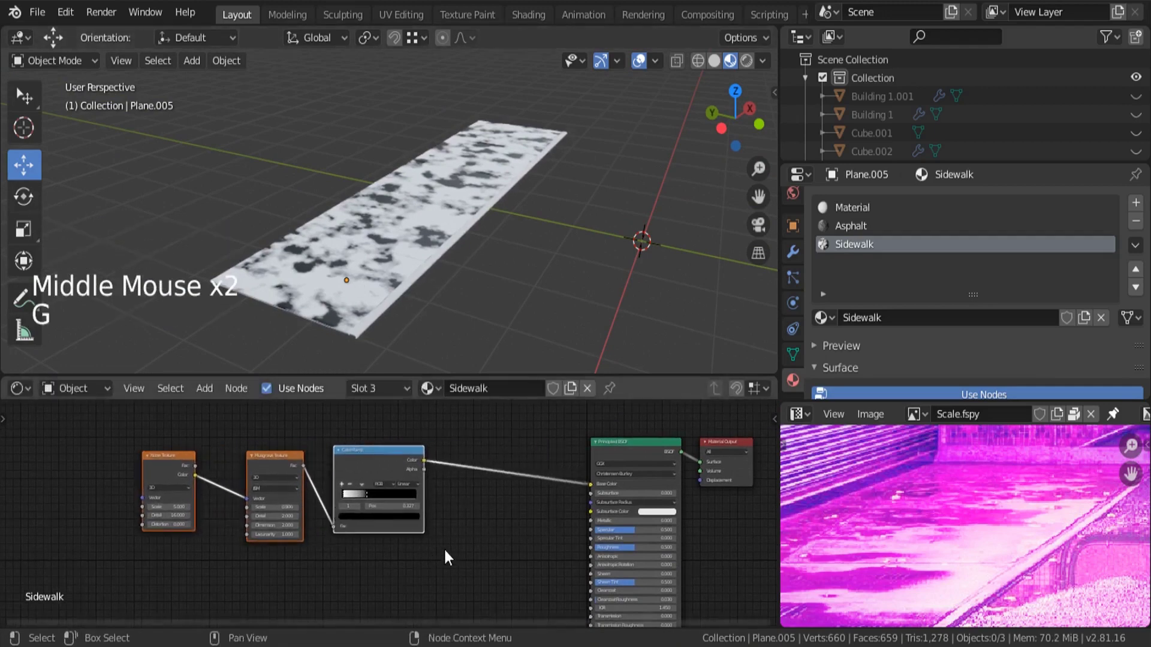
Connect the ColorRamp's Color output to the Principled BSDF's Roughness as well.
left_click(414, 461)
left_click_drag(427, 461, 592, 549)
scroll(420, 228, "up", 4)
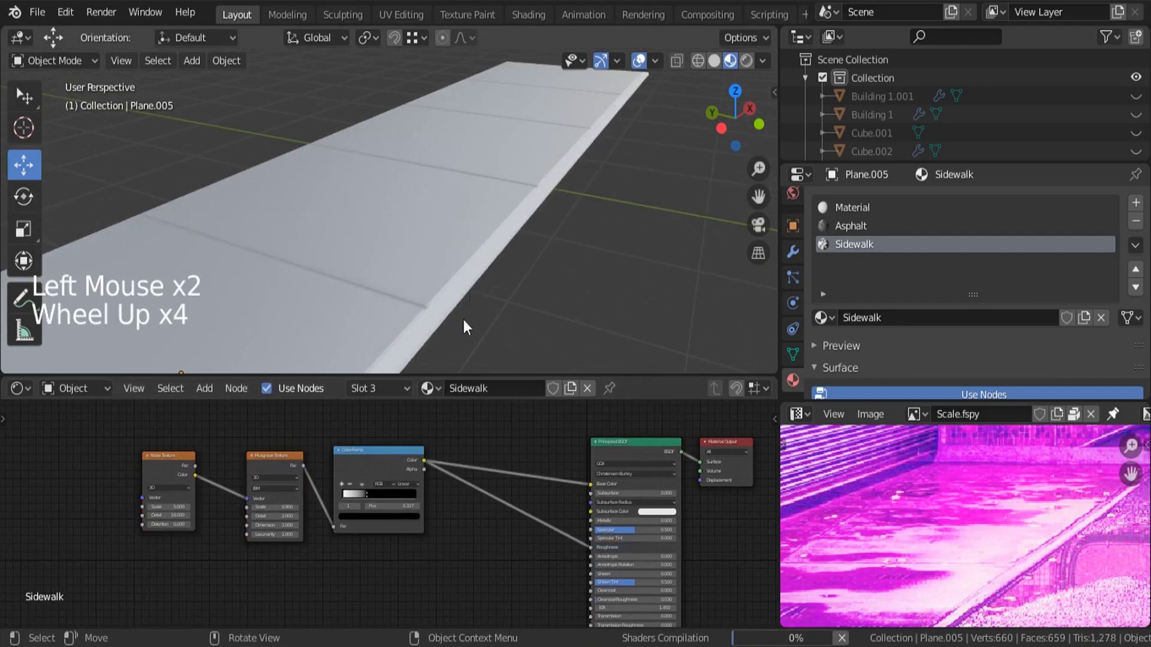
middle_click_drag(414, 300, 398, 296)
scroll(443, 222, "up", 3)
middle_click_drag(443, 222, 466, 218)
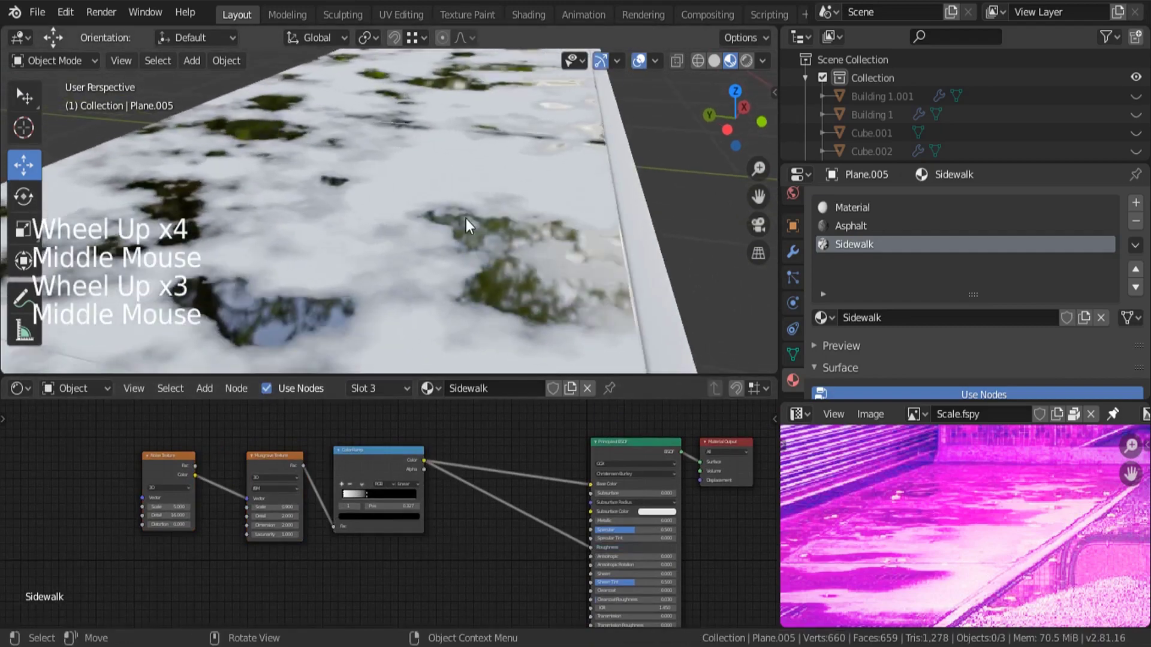
scroll(467, 240, "down", 3)
Add a Bump node below the ColorRamp, ahead of the Principled BSDF.
middle_click_drag(454, 552, 462, 480)
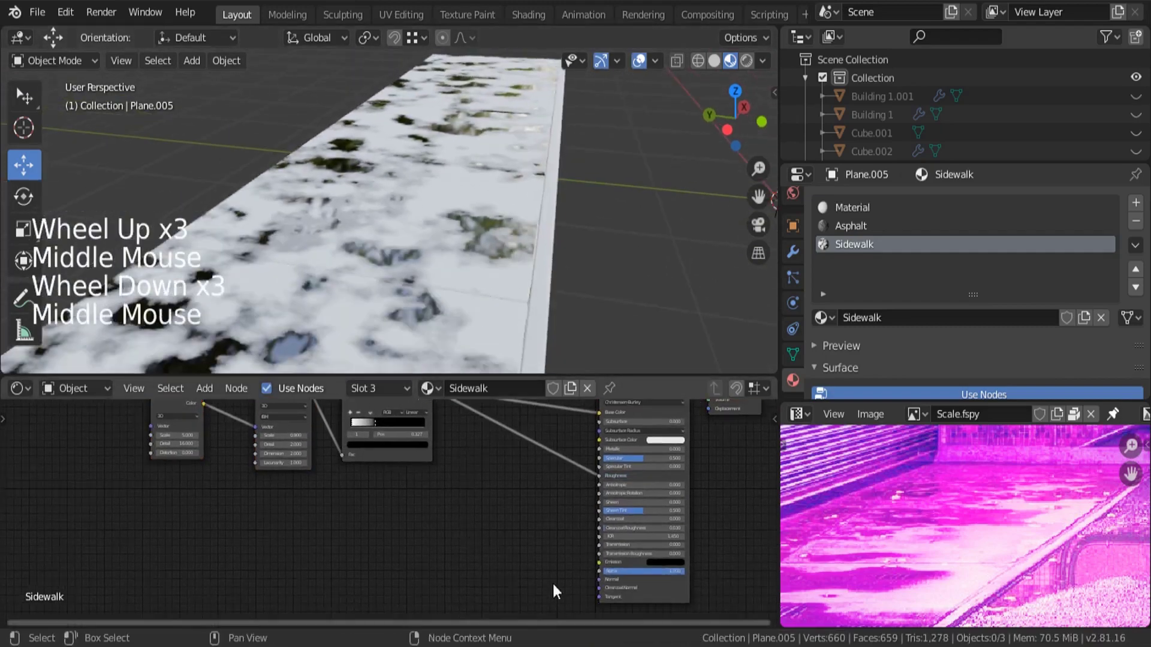
key("shift+a")
left_click(422, 432)
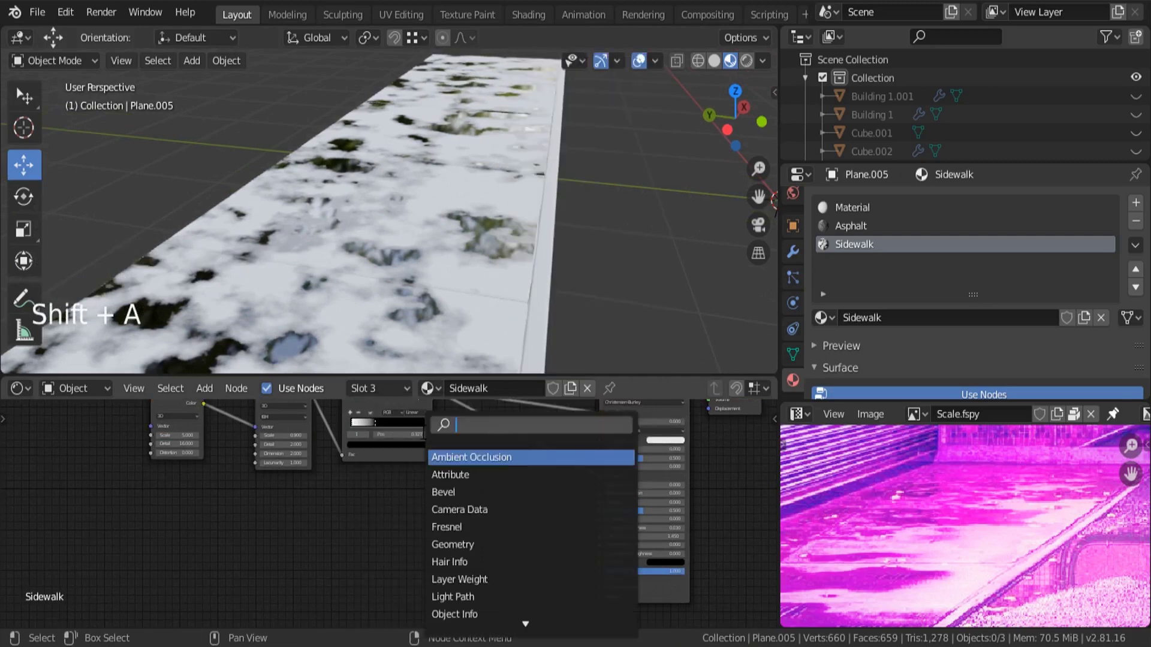
type("bump")
key("Return")
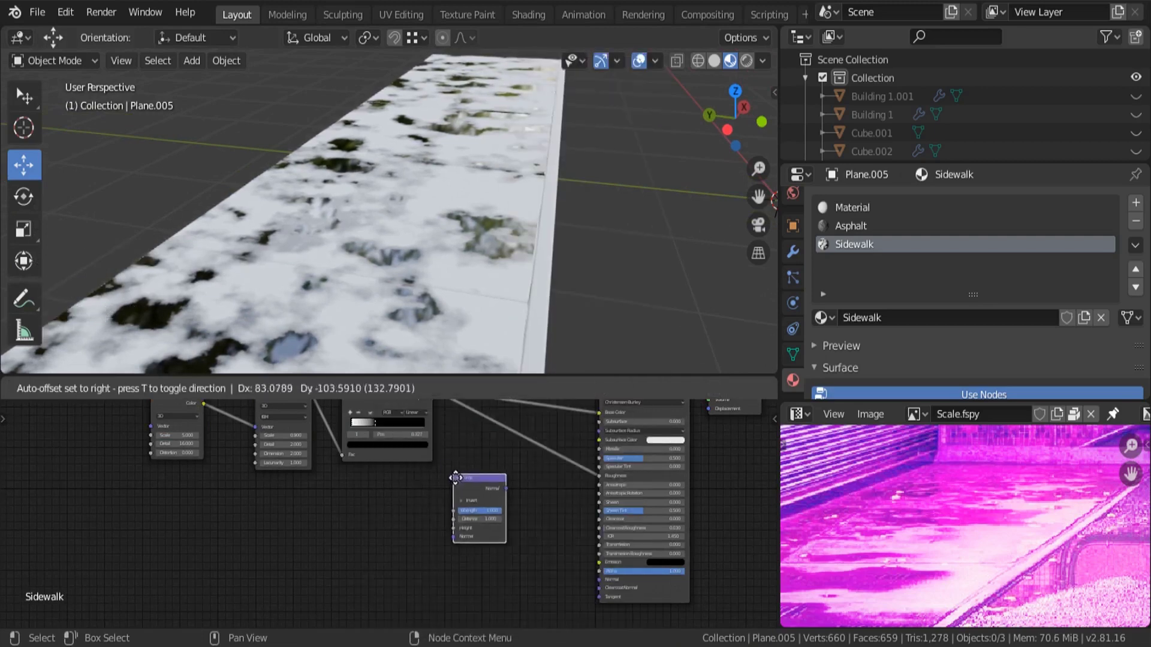
left_click(517, 526)
Connect the ColorRamp's Color to the Bump's Height and the Bump's Normal to the Principled BSDF's Normal.
middle_click_drag(452, 506, 458, 431)
left_click_drag(458, 431, 546, 621)
scroll(546, 621, "up", 6)
middle_click_drag(546, 620, 402, 564)
scroll(556, 503, "up", 5)
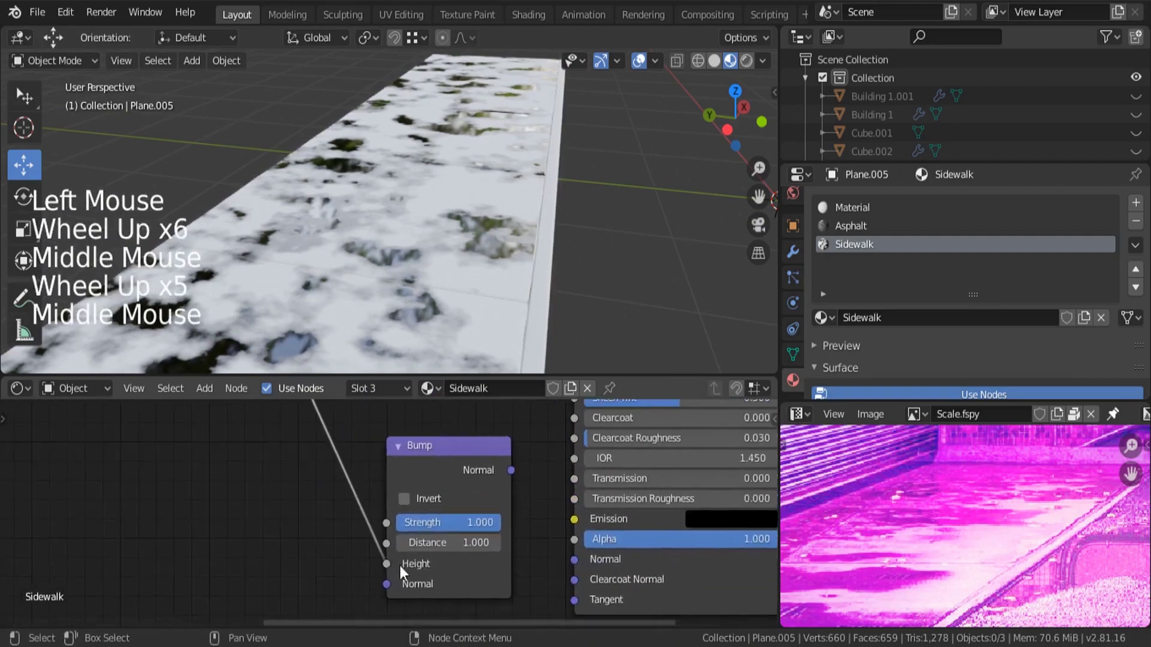
left_click_drag(513, 470, 577, 559)
middle_click_drag(416, 282, 488, 278)
scroll(418, 193, "up", 2)
scroll(420, 193, "up", 1)
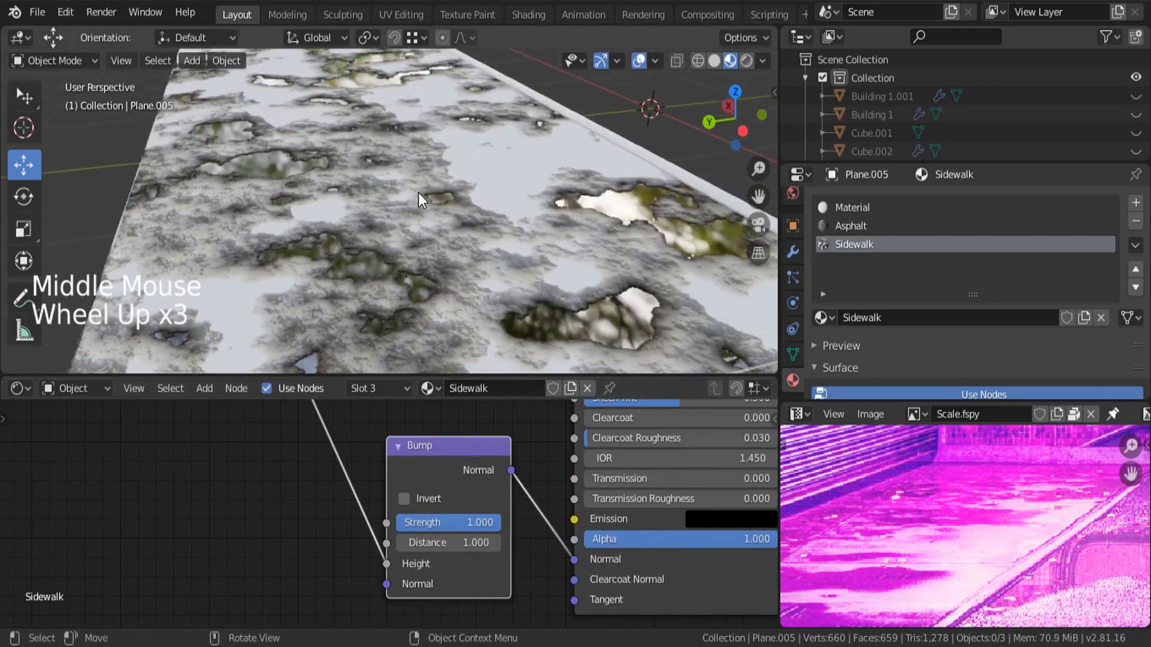
Set the Bump node's Strength to 0.25.
scroll(456, 525, "up", 4)
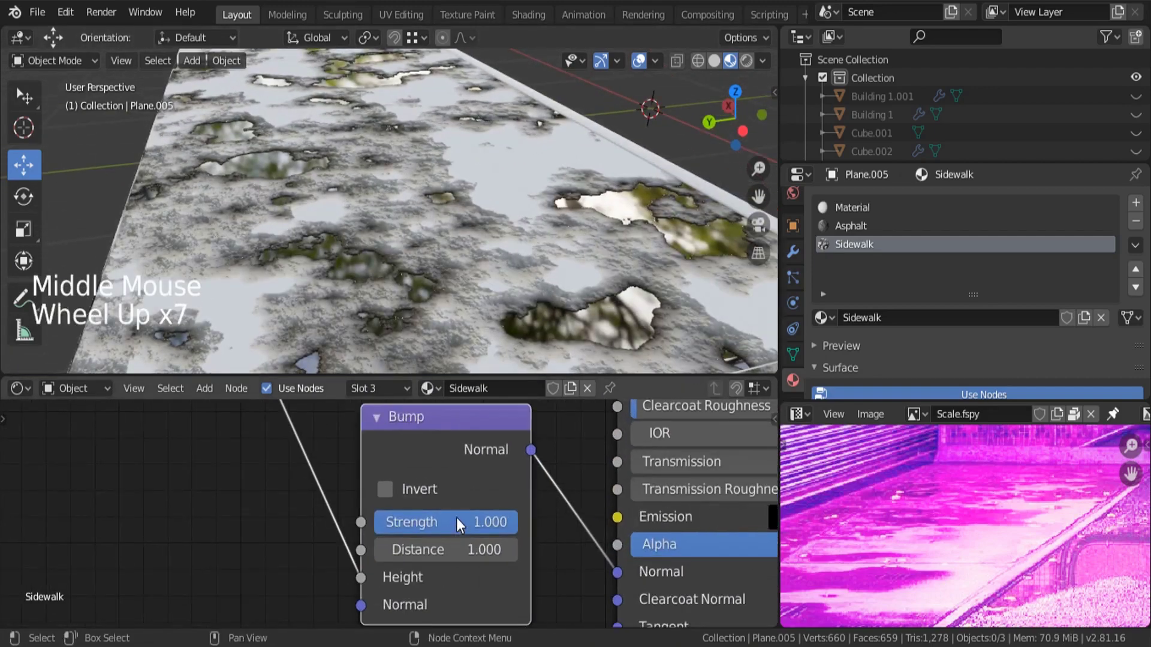
left_click(457, 523)
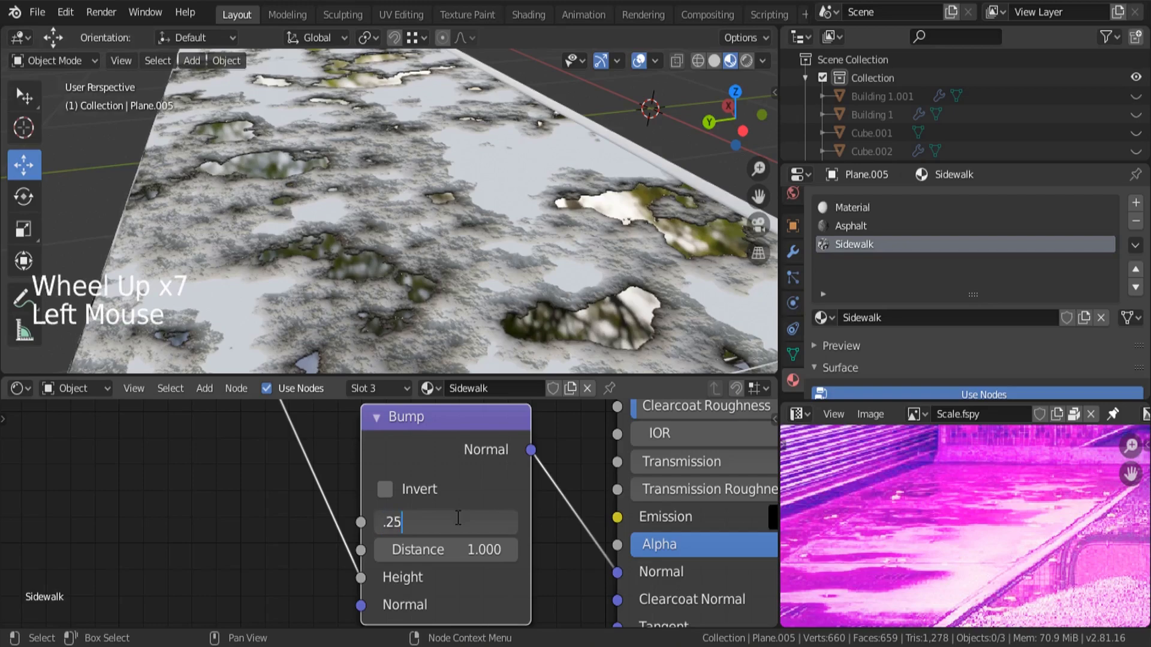
key("Return")
Examine the bump effect on the sidewalk surface from close up and from a distance.
middle_click_drag(414, 216, 581, 173)
scroll(509, 220, "up", 3)
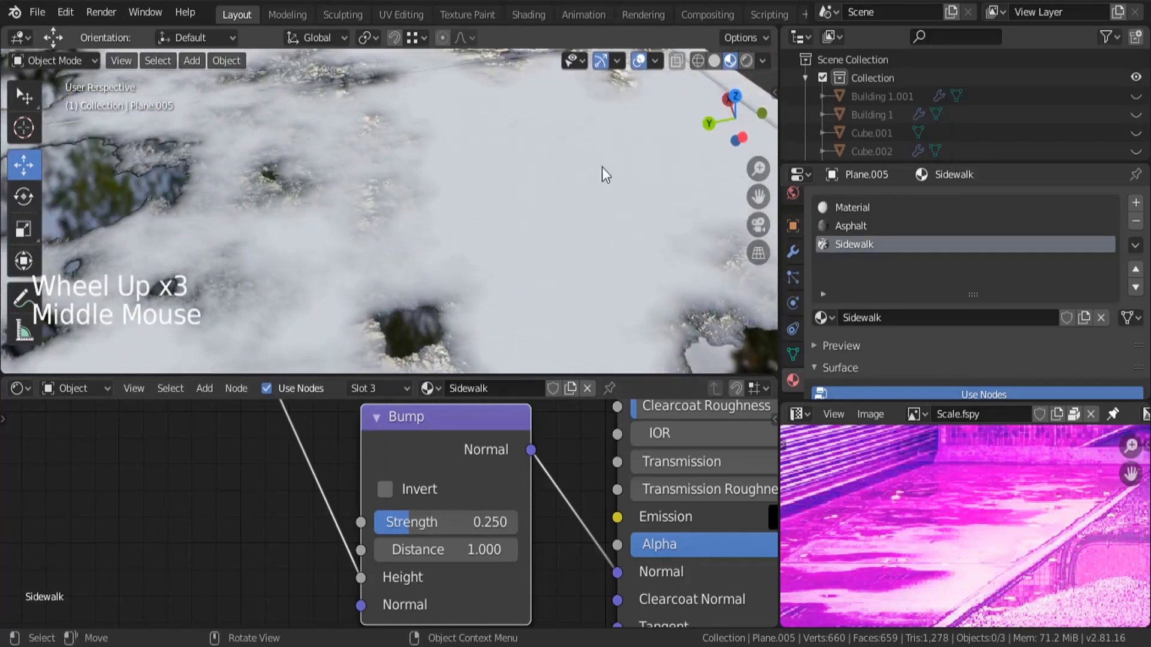
scroll(556, 224, "down", 7)
middle_click_drag(557, 225, 542, 282)
scroll(526, 235, "down", 1)
scroll(542, 281, "up", 3)
middle_click_drag(478, 225, 425, 229)
scroll(452, 209, "down", 3)
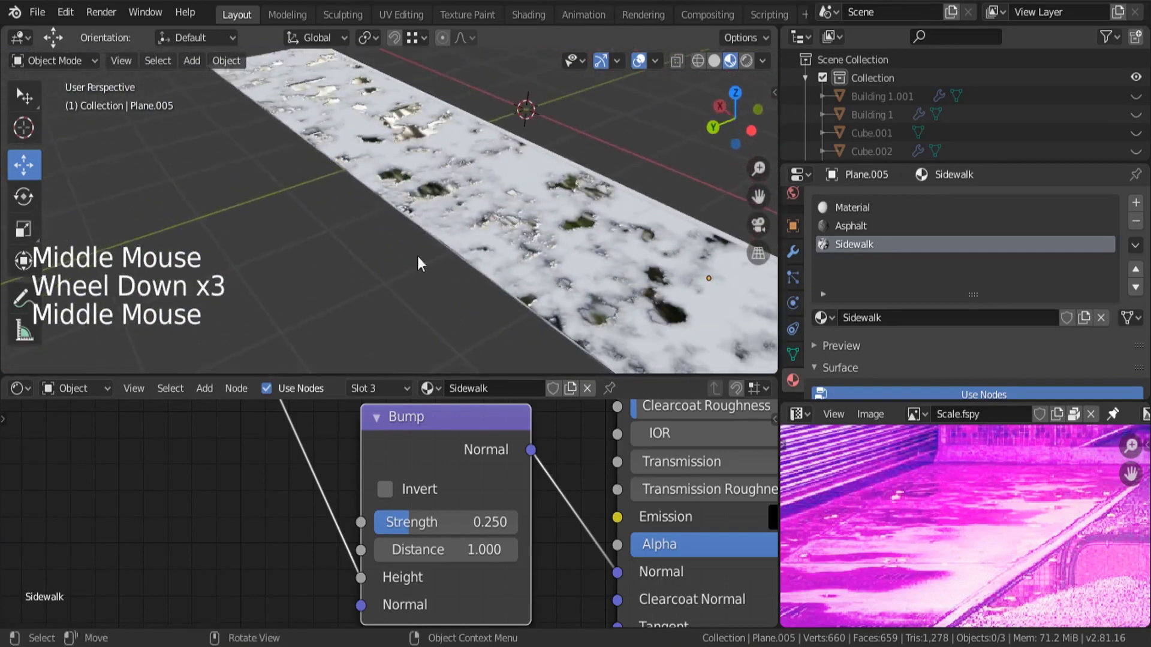
Move the ColorRamp's white stop to about 0.136 and bring the black stop close to it for sharper patch edges.
scroll(372, 477, "down", 5)
middle_click_drag(372, 477, 359, 527)
scroll(473, 523, "down", 1)
scroll(472, 522, "down", 5)
scroll(403, 532, "up", 12)
left_click_drag(362, 531, 395, 531)
left_click(302, 531)
mouse_move(303, 531)
left_mouse_down()
mouse_move(344, 531)
mouse_move(285, 534)
left_mouse_up()
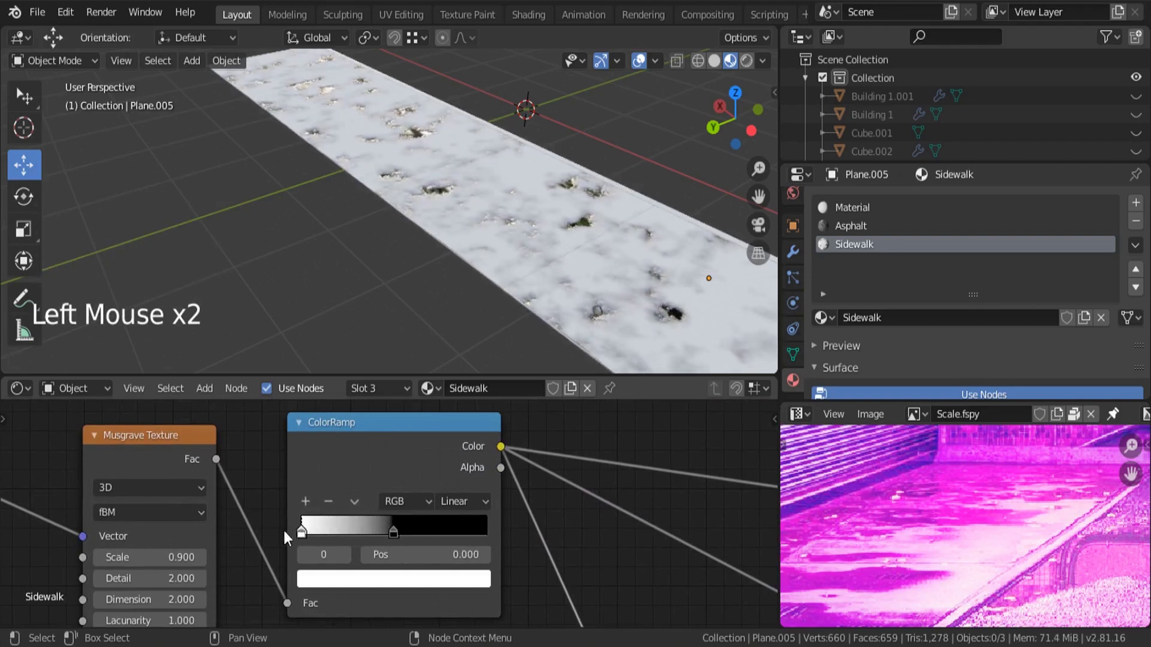
left_click_drag(393, 531, 329, 534)
middle_click_drag(473, 239, 440, 235)
scroll(440, 236, "up", 2)
Set the Noise Texture's Scale to 2.5 for larger patches and view the sidewalk through the camera.
scroll(394, 520, "down", 6)
middle_click_drag(394, 520, 308, 513)
scroll(308, 514, "up", 5)
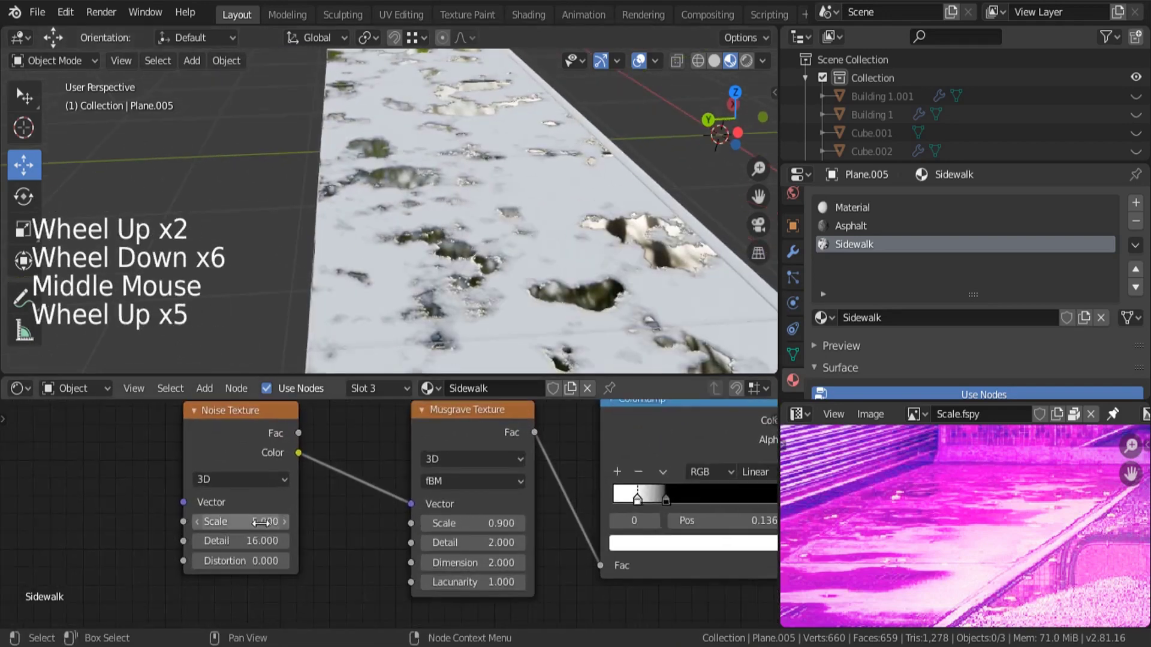
left_click_drag(264, 522, 216, 523)
scroll(403, 174, "down", 3)
middle_click_drag(403, 174, 372, 198)
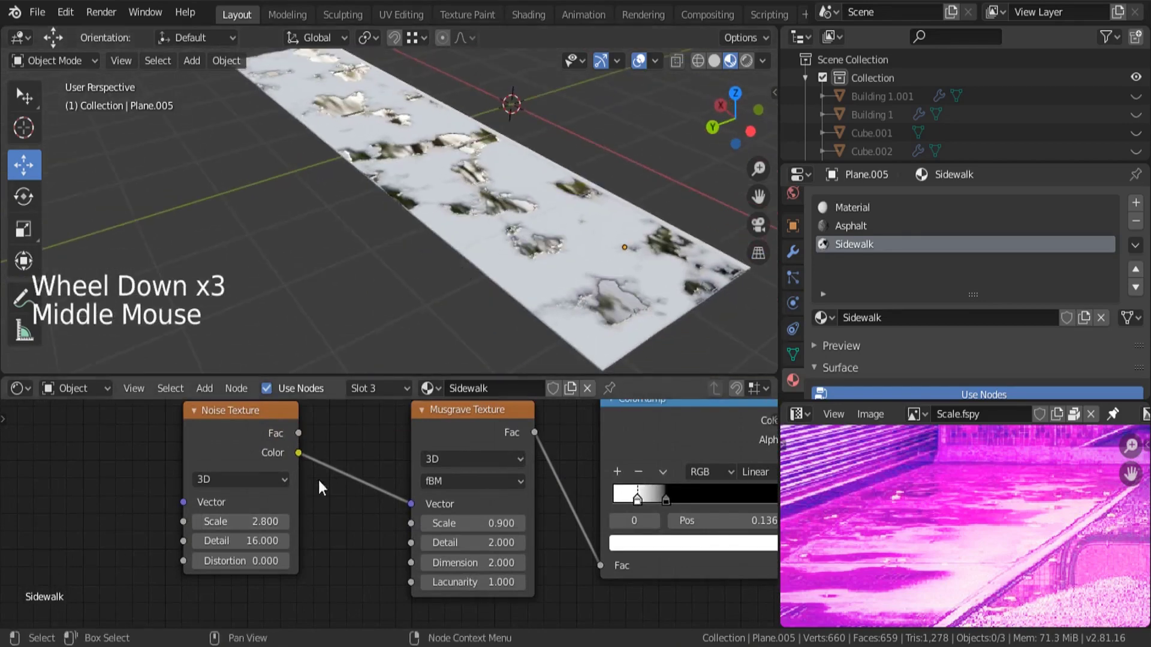
left_click(251, 521)
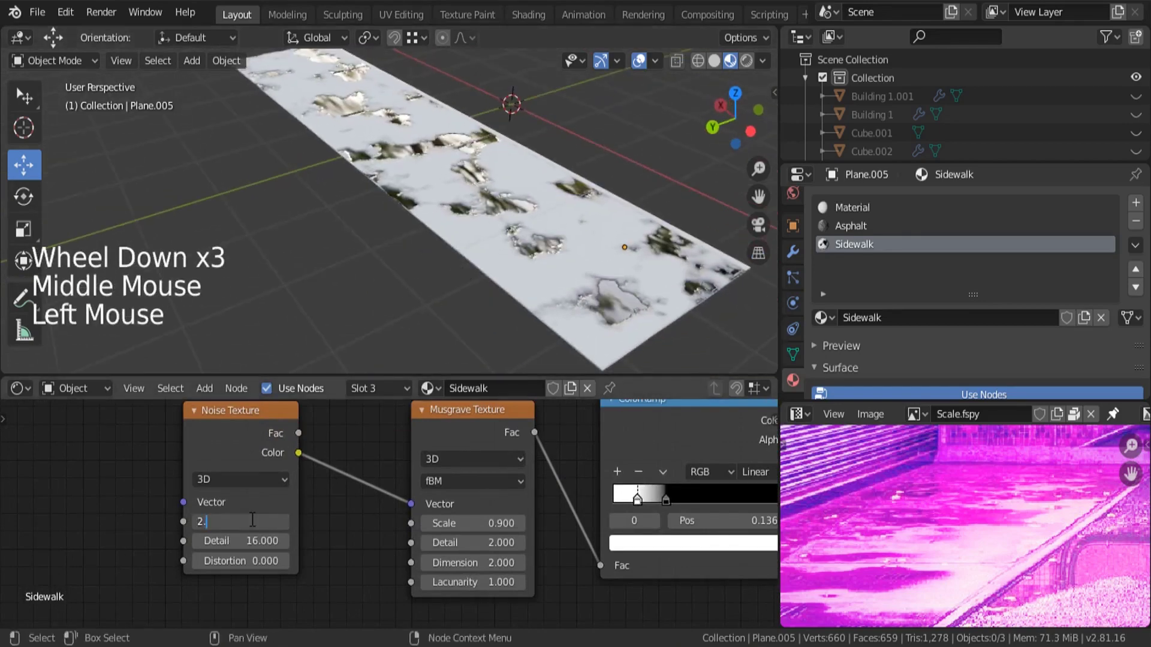
type("5")
key("Return")
middle_click_drag(414, 207, 390, 204)
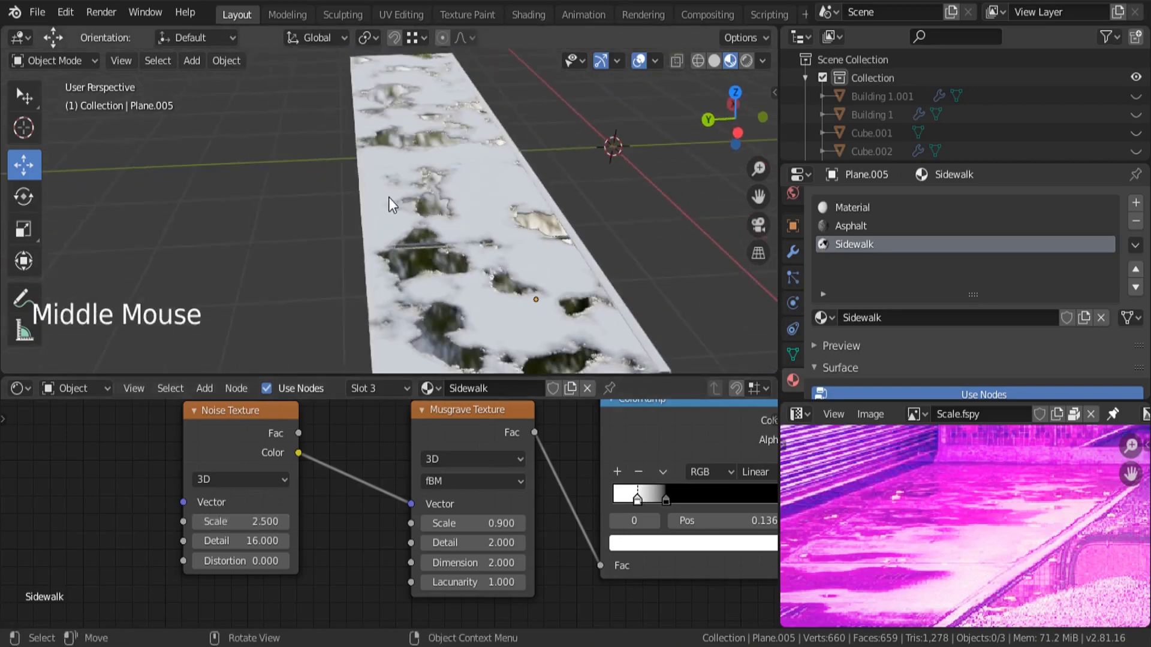
key("KP_0")
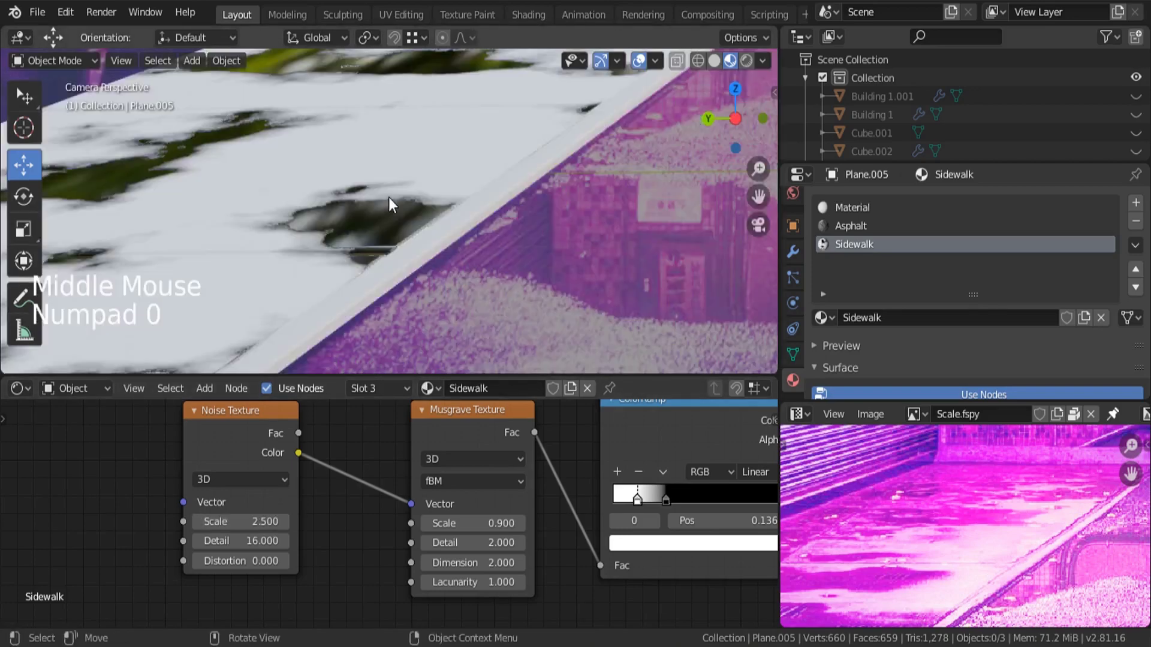
Compare the sidewalk's patches through the camera and from an angle with the sidewalk in the reference photo.
scroll(421, 288, "down", 5)
scroll(422, 288, "up", 3)
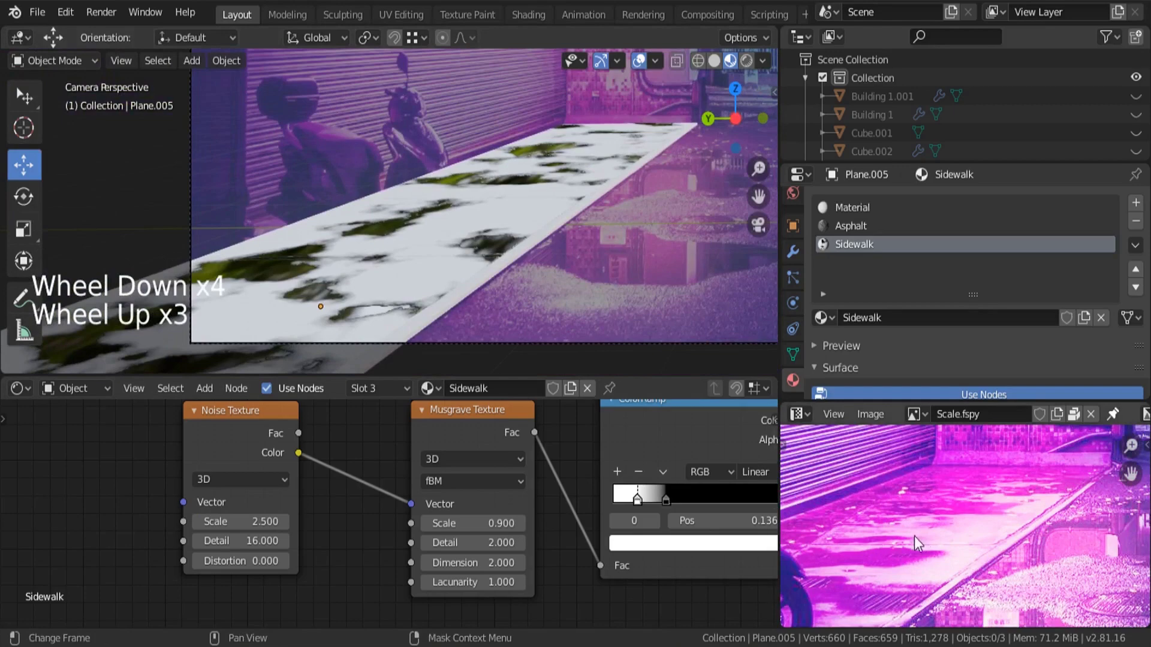
middle_click_drag(921, 536, 911, 541)
scroll(911, 540, "down", 3)
middle_click_drag(911, 541, 900, 548)
scroll(402, 228, "up", 2)
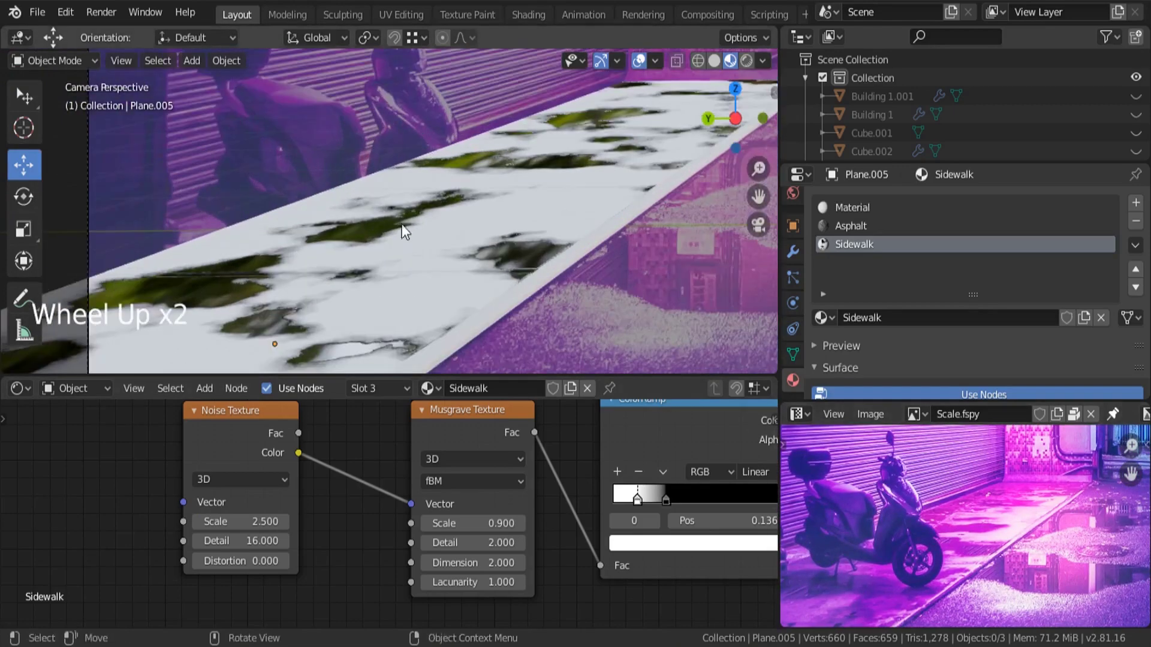
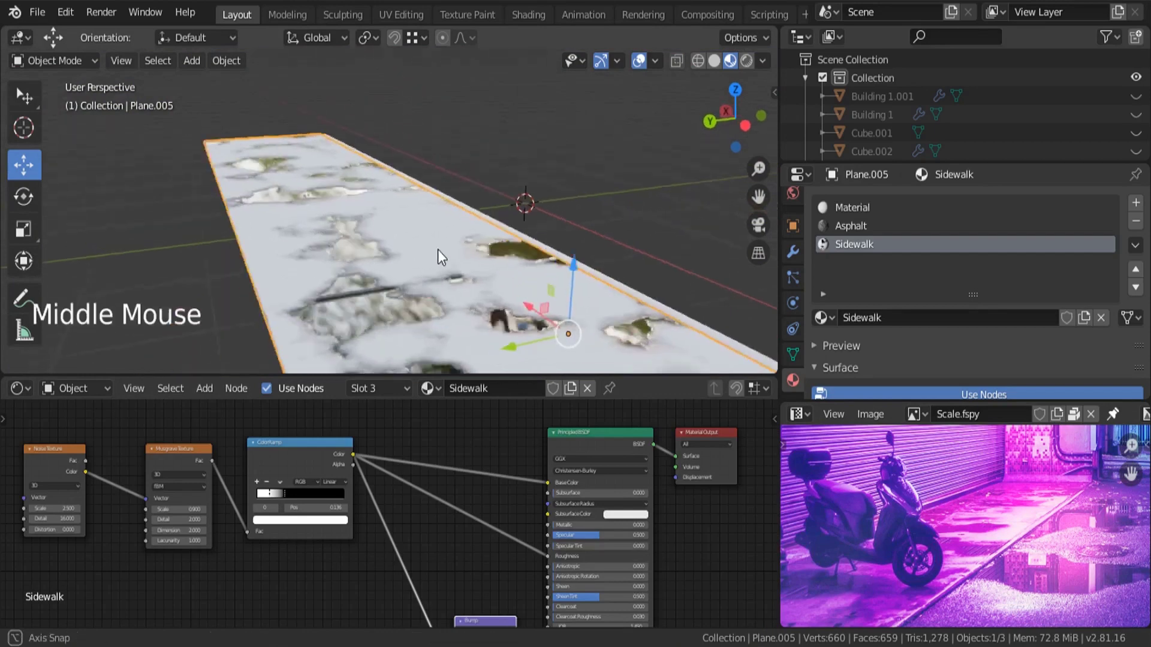
scroll(470, 221, "up", 4)
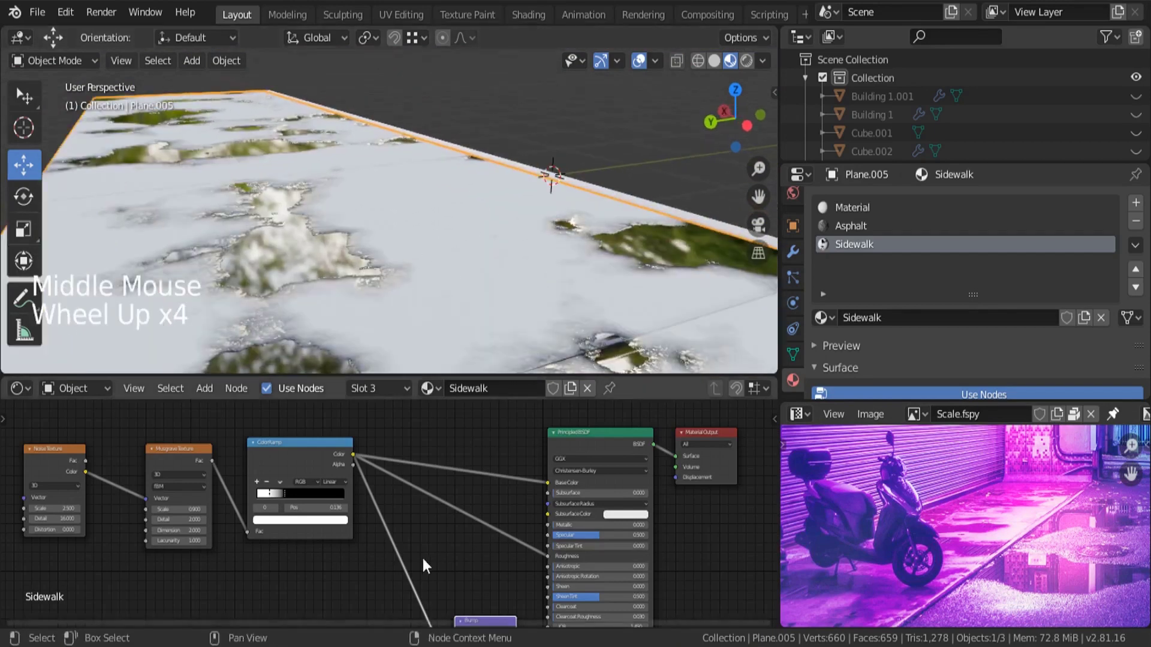
Insert a MixRGB node into the link between the ColorRamp's Color output and the Bump node's Height.
middle_click_drag(422, 555, 416, 530)
key("shift+a")
left_click(328, 457)
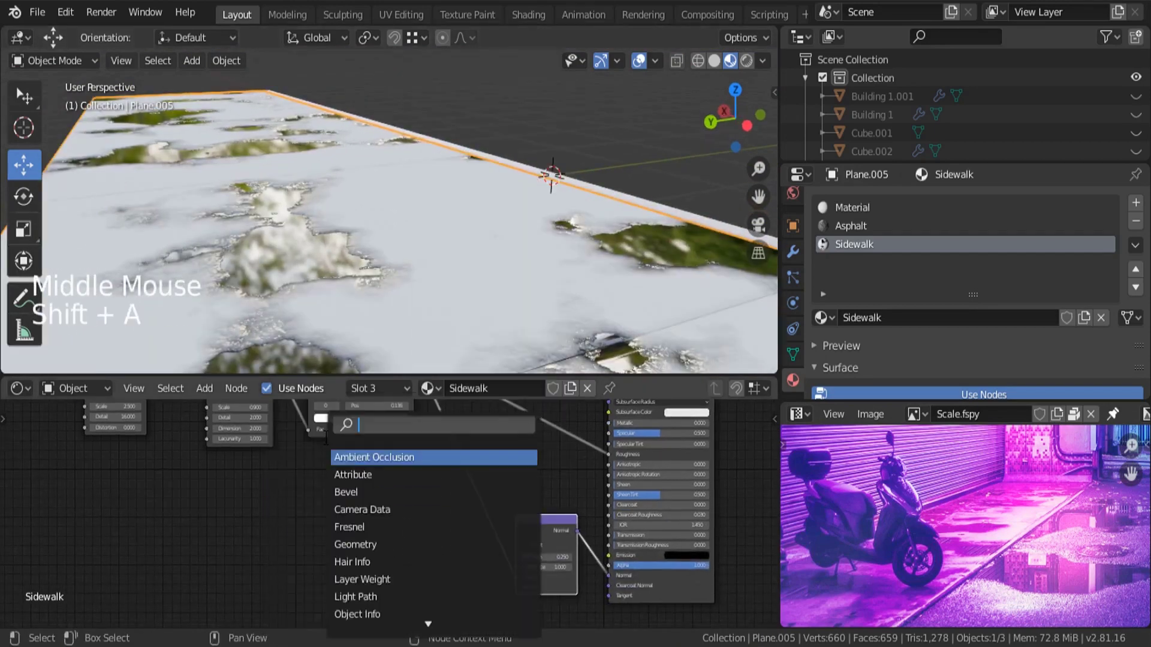
type("mix")
key("Down")
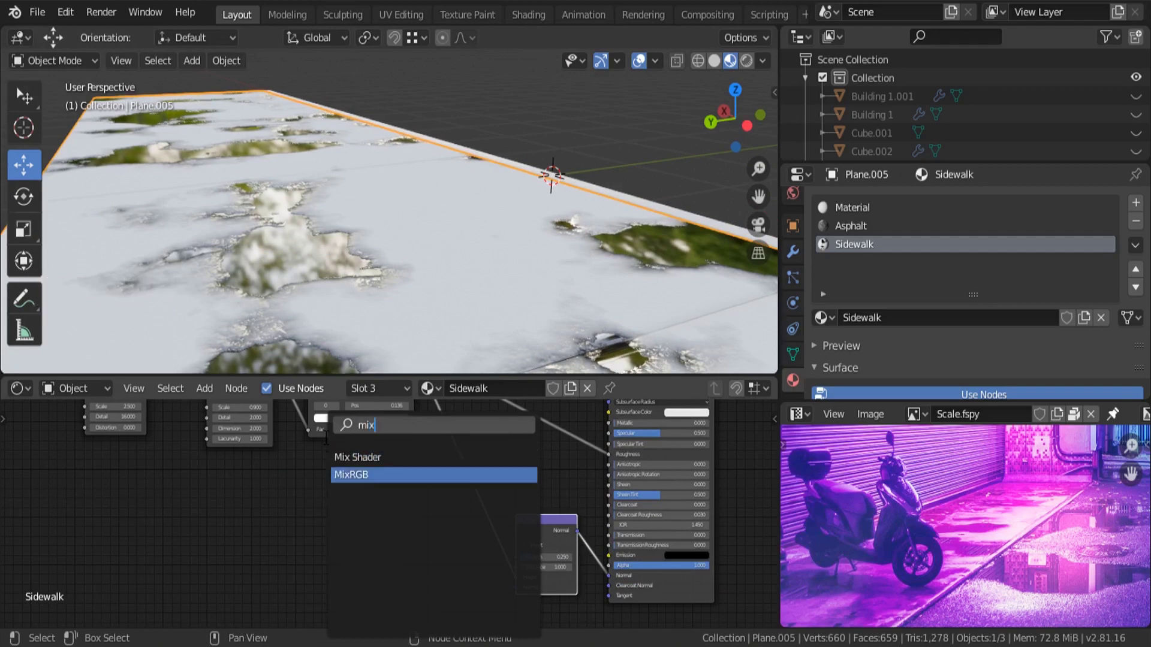
key("Return")
left_click(437, 455)
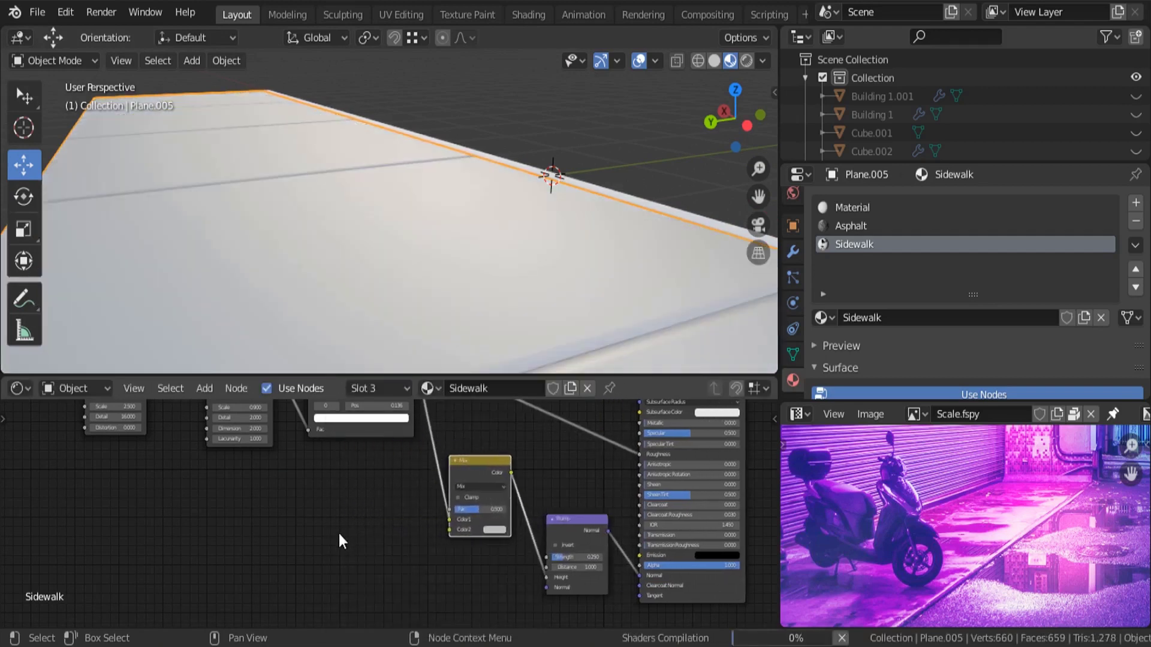
Add a second Noise Texture beside the Mix node and connect its Color output to Color2.
key("shift+a")
left_click(296, 437)
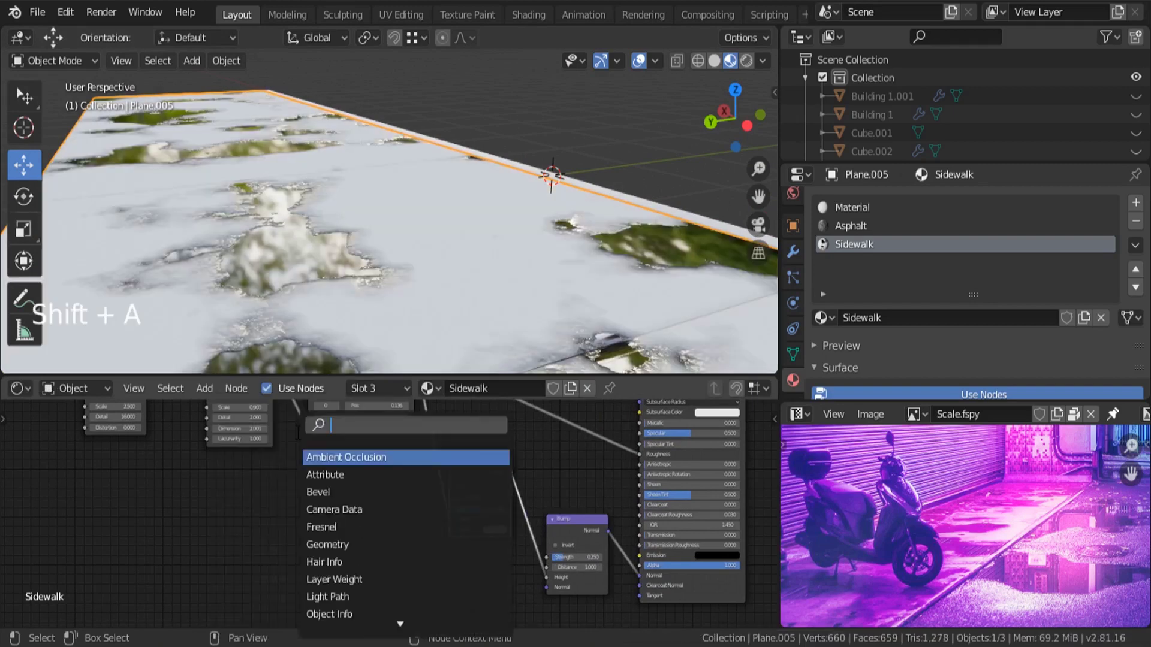
type("noi")
key("Return")
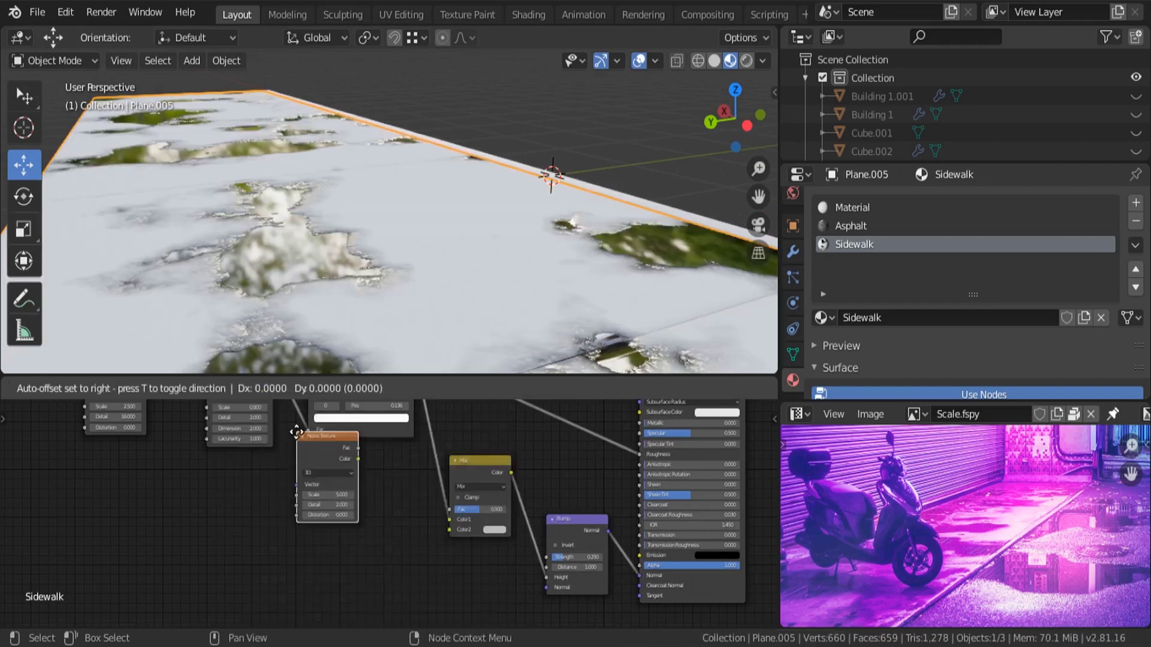
left_click(357, 533)
scroll(376, 543, "up", 5)
left_click_drag(371, 548, 499, 528)
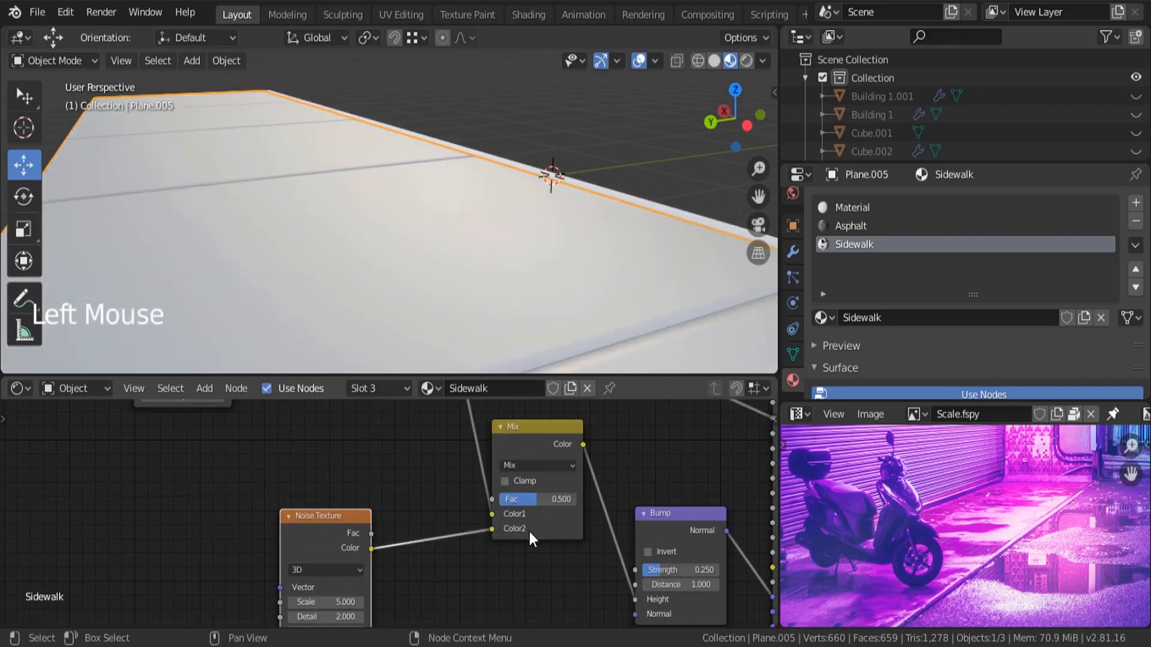
Set the second Noise Texture's Detail to 16 and check the finer bump on the sidewalk surface.
middle_click_drag(431, 281, 465, 303)
scroll(498, 224, "up", 2)
scroll(377, 318, "up", 2)
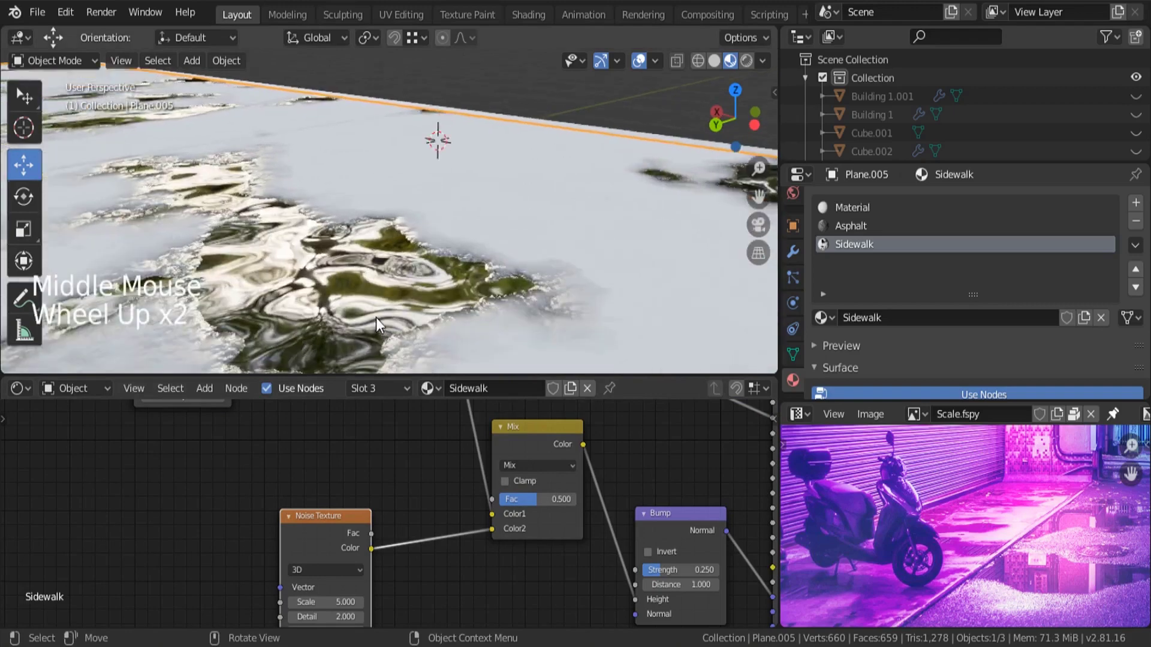
middle_click_drag(411, 589, 434, 529)
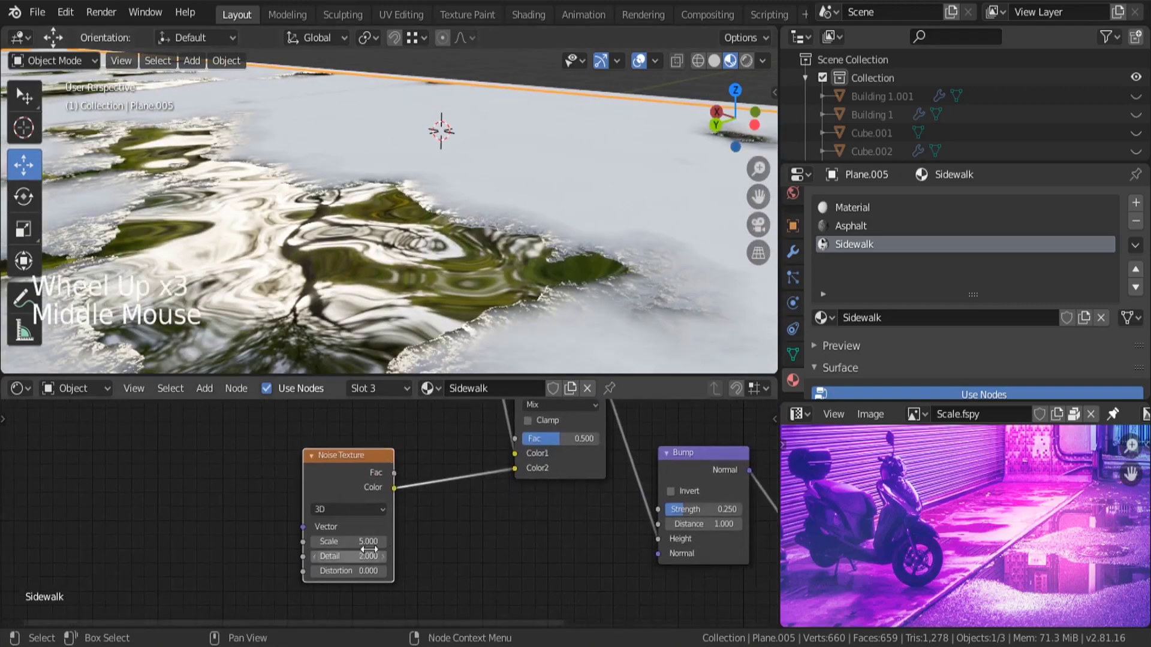
mouse_move(359, 556)
left_mouse_down()
mouse_move(396, 556)
mouse_move(359, 556)
left_mouse_up()
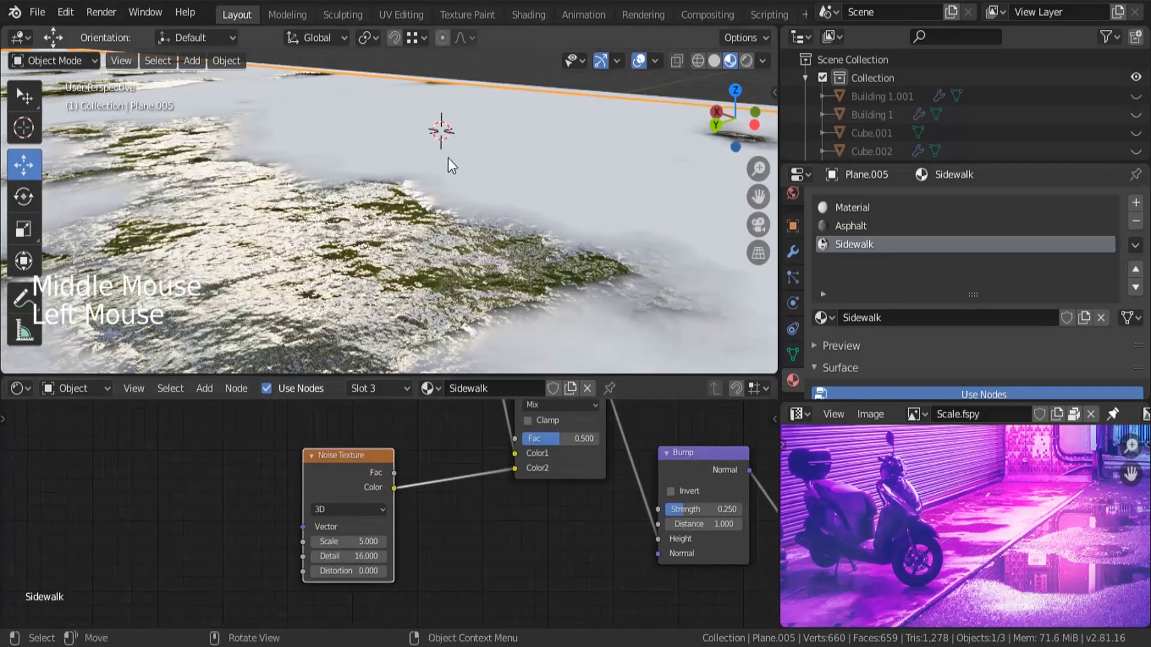
middle_click_drag(448, 157, 373, 212)
scroll(473, 499, "up", 1)
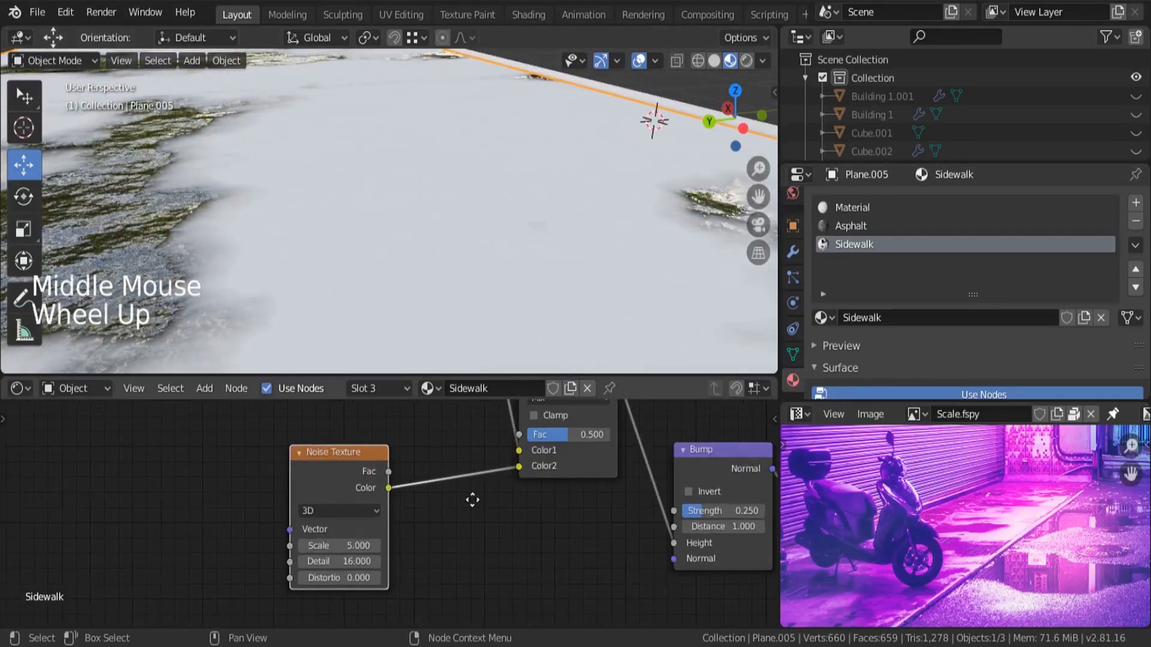
Change the Mix node's blend mode to Multiply.
middle_click_drag(472, 498, 360, 500)
scroll(468, 518, "up", 3)
left_click_drag(467, 515, 400, 516)
key("Escape")
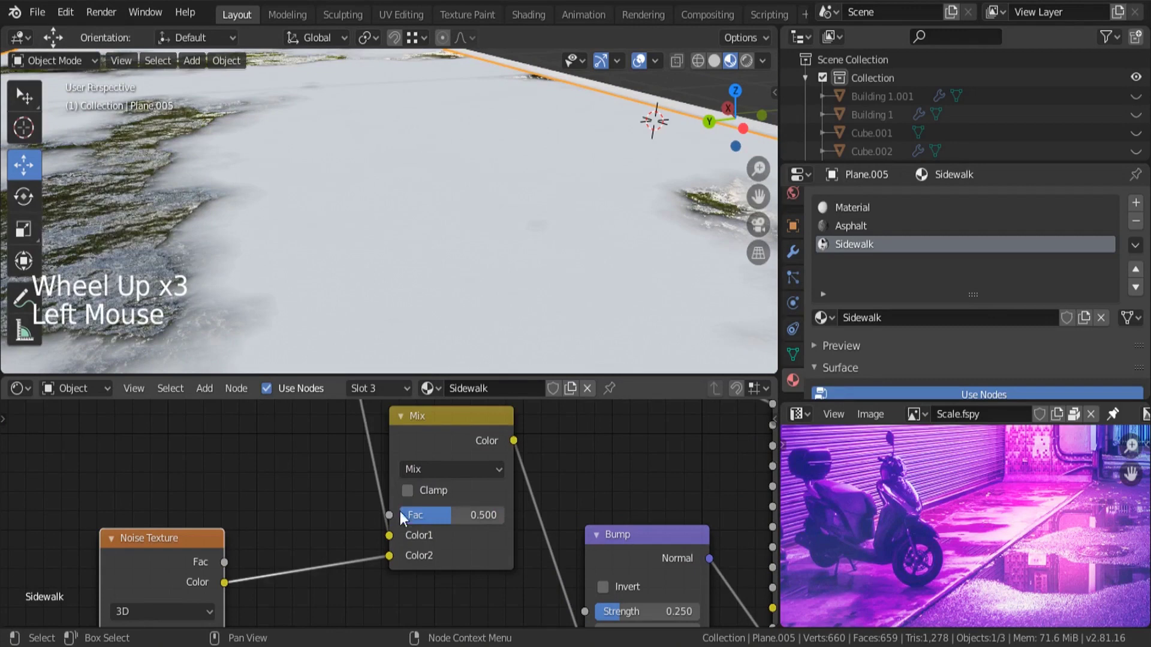
left_click(448, 469)
left_click(445, 392)
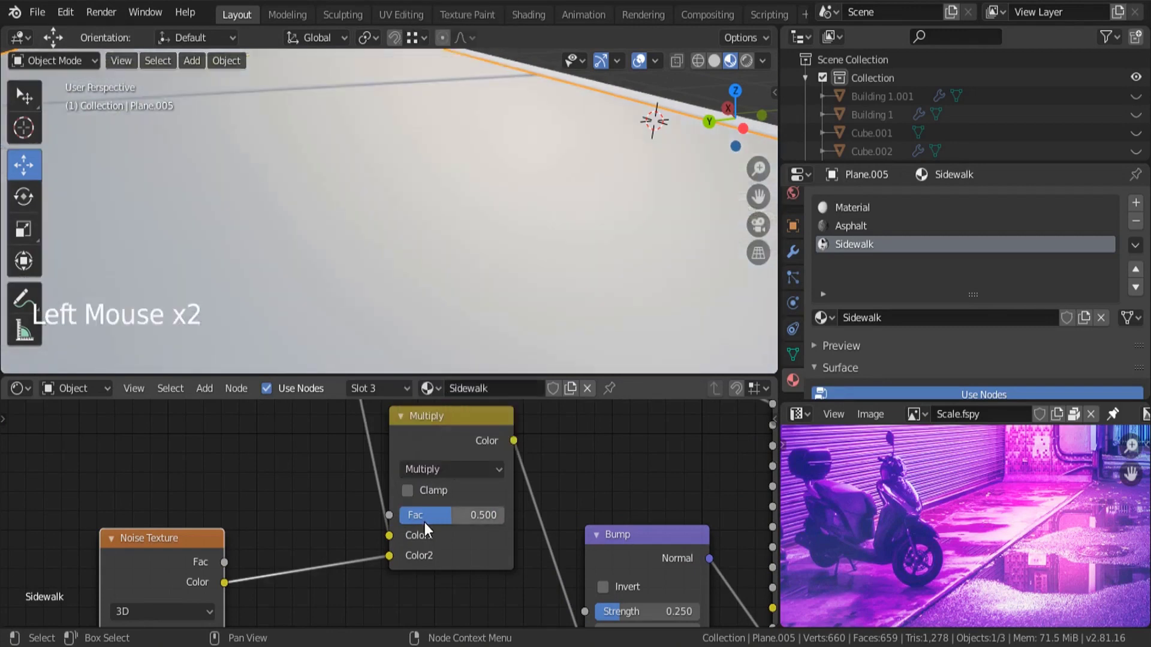
Connect the Multiply node's Color output to the Principled BSDF's Base Color.
scroll(423, 524, "up", 1)
scroll(411, 528, "down", 4)
scroll(419, 524, "down", 7)
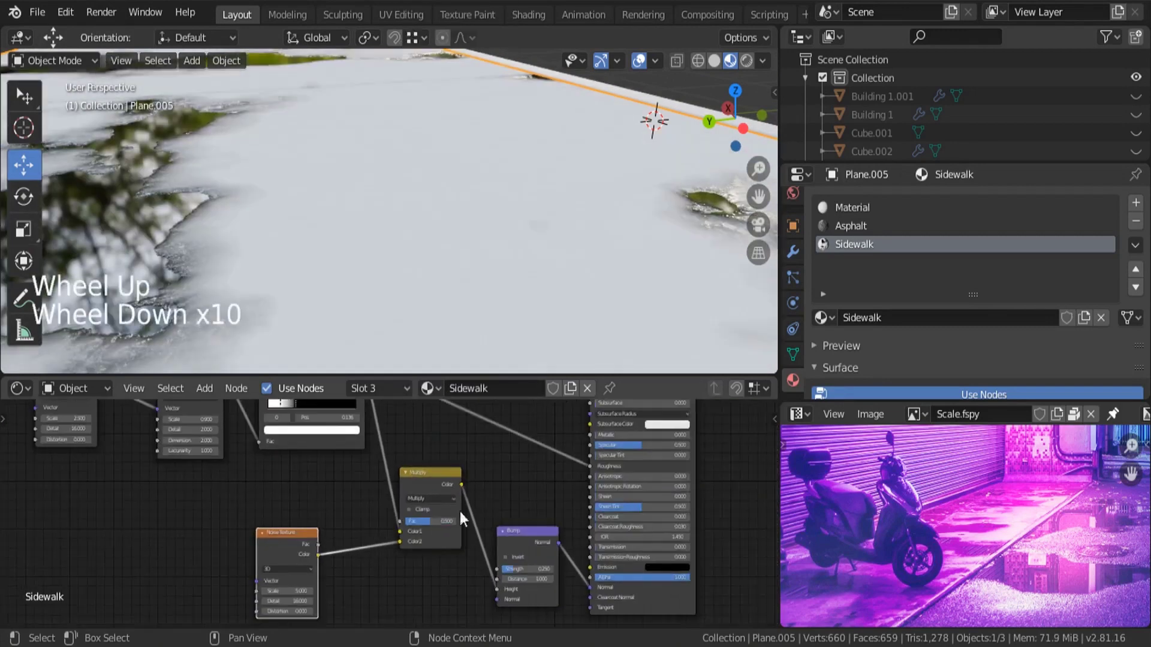
middle_click_drag(459, 512, 435, 552)
scroll(509, 464, "up", 4)
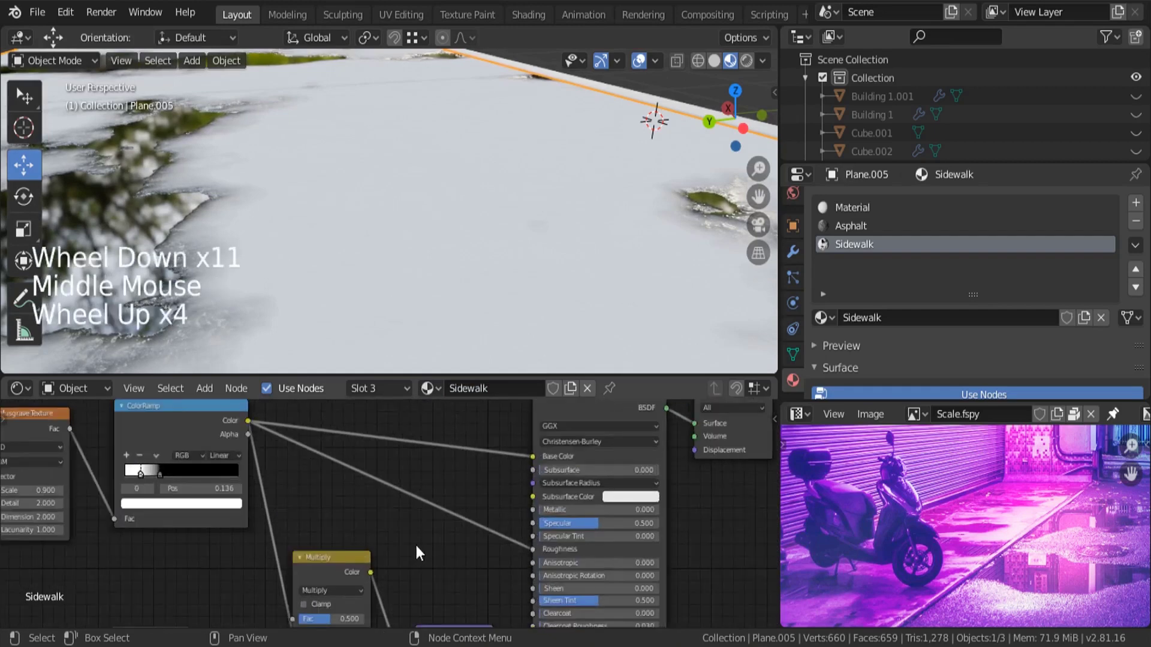
left_click_drag(371, 572, 537, 458)
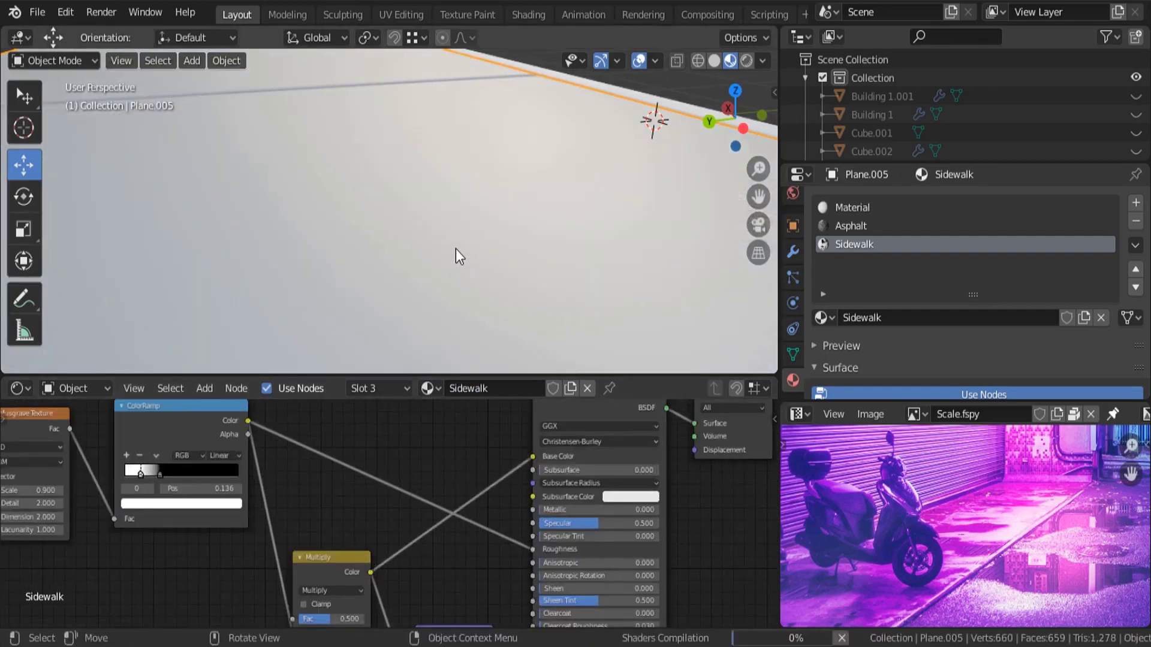
Set the Multiply node's Fac to 1.000 and check the resulting color on the sidewalk.
middle_click_drag(357, 605, 354, 526)
scroll(336, 547, "up", 4)
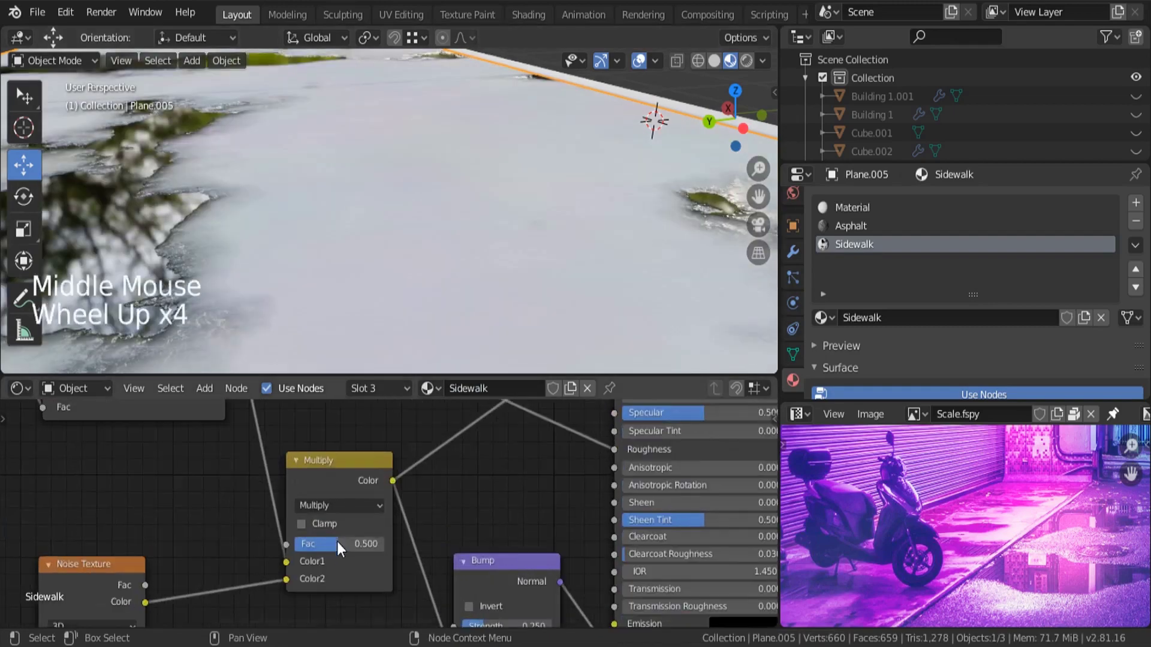
left_click_drag(337, 544, 383, 544)
scroll(444, 177, "down", 3)
middle_click_drag(444, 177, 483, 217)
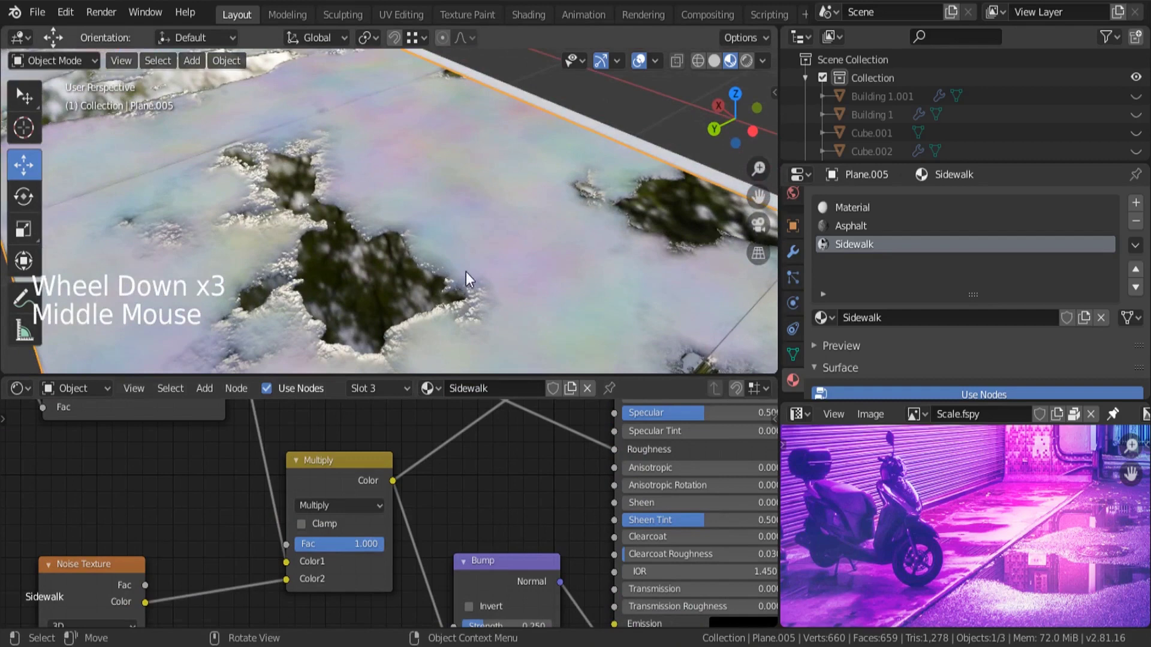
Move the second Noise Texture node farther from the Multiply node to make room between them.
middle_click_drag(164, 581, 355, 483)
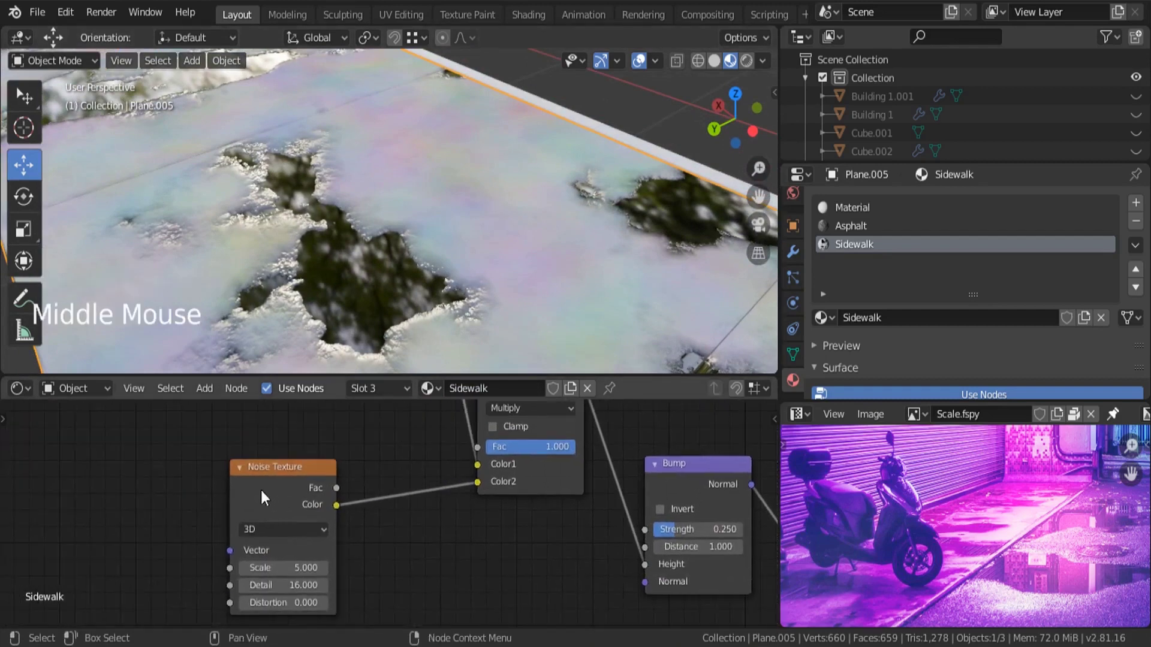
left_click_drag(262, 498, 139, 536)
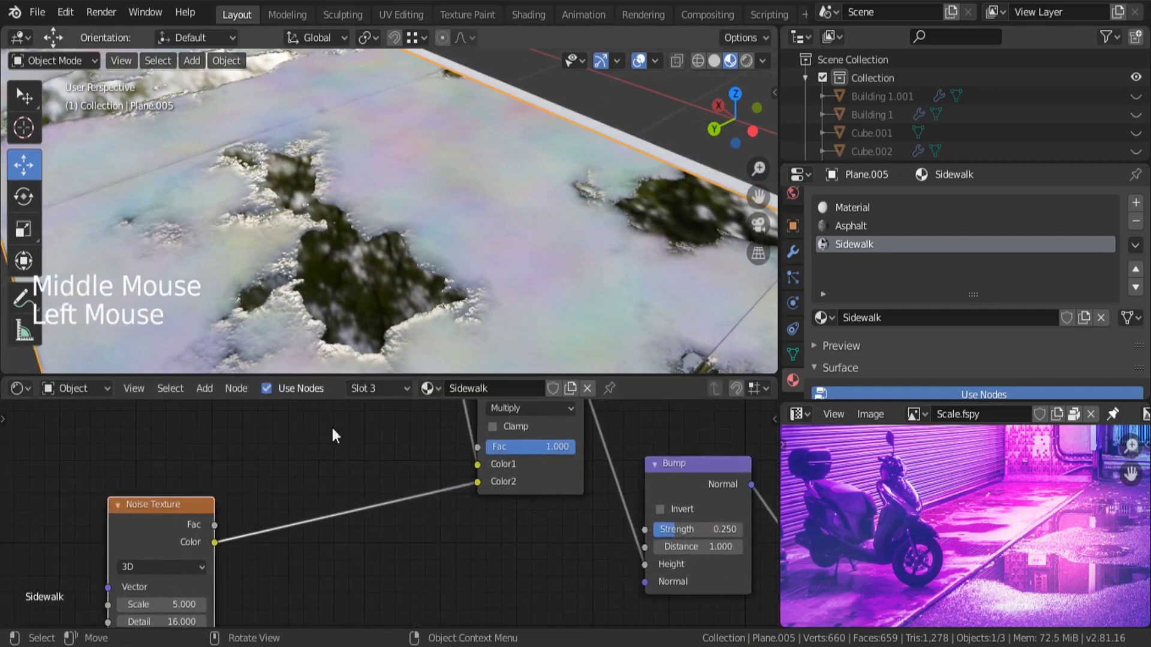
key("shift+a")
left_click(301, 431)
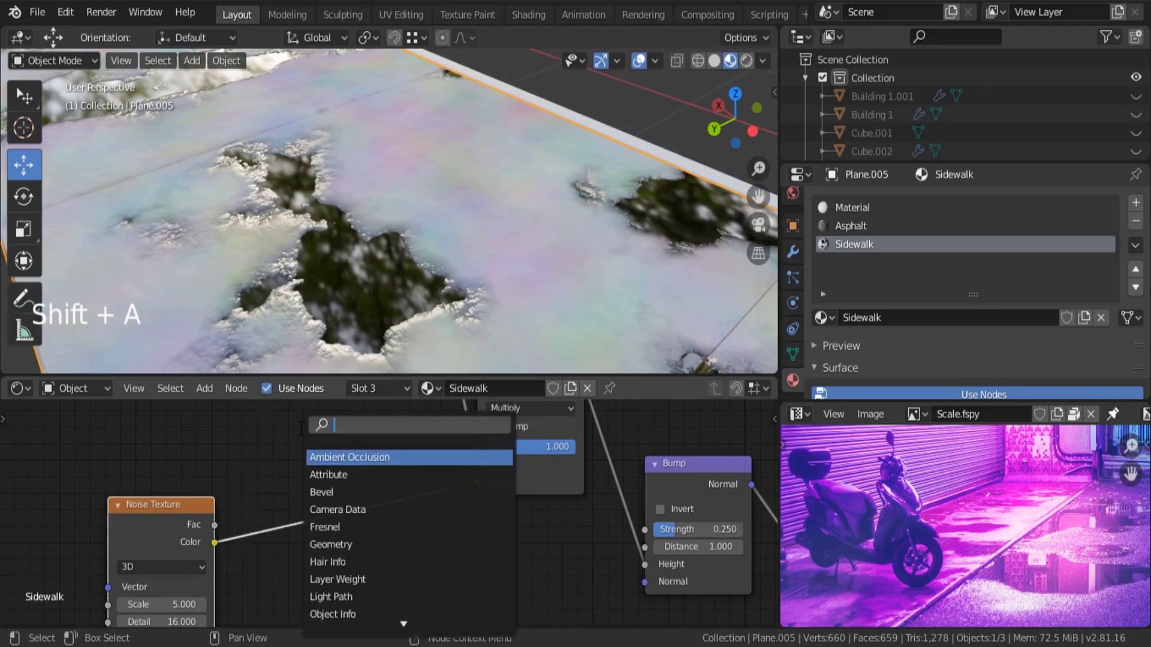
type("color")
key("Return")
key("Escape")
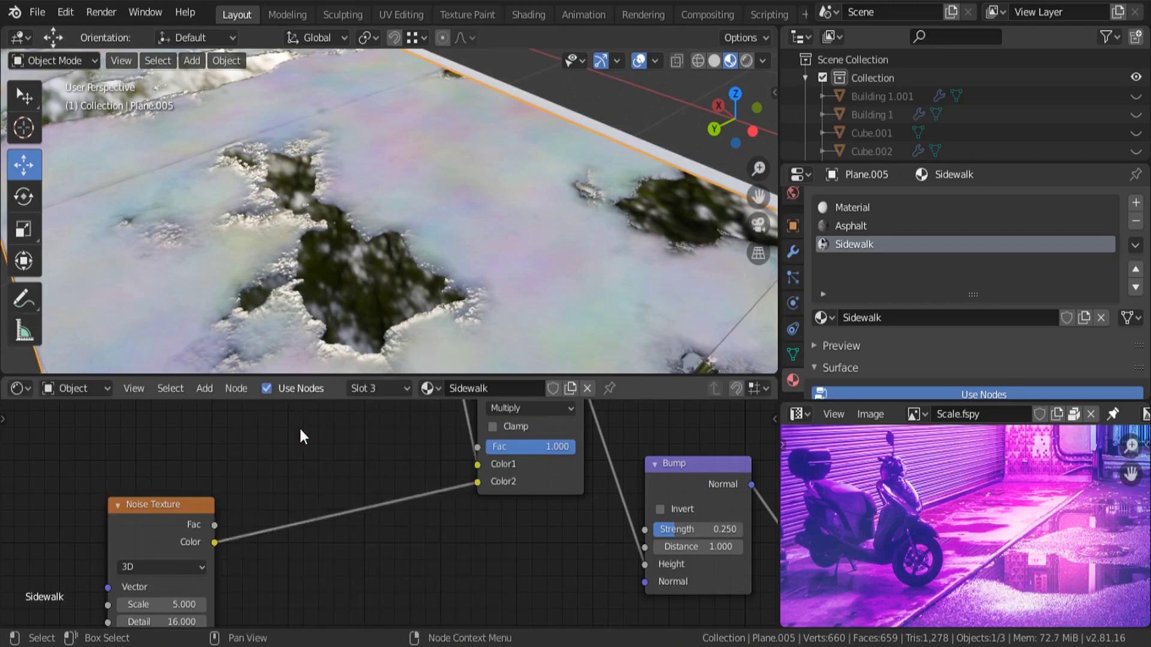
Insert a ColorRamp node into the link between the second Noise Texture and the Multiply node's Color2.
key("shift+a")
left_click(278, 423)
type("co")
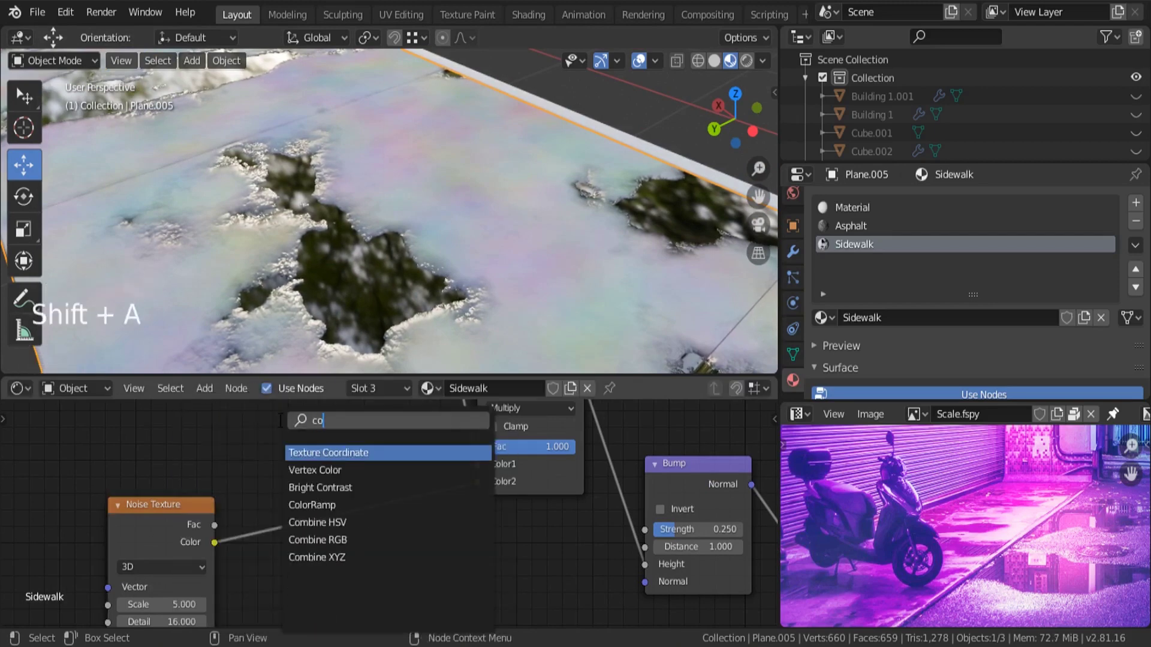
type("lor")
key("Down")
key("Return")
left_click(276, 444)
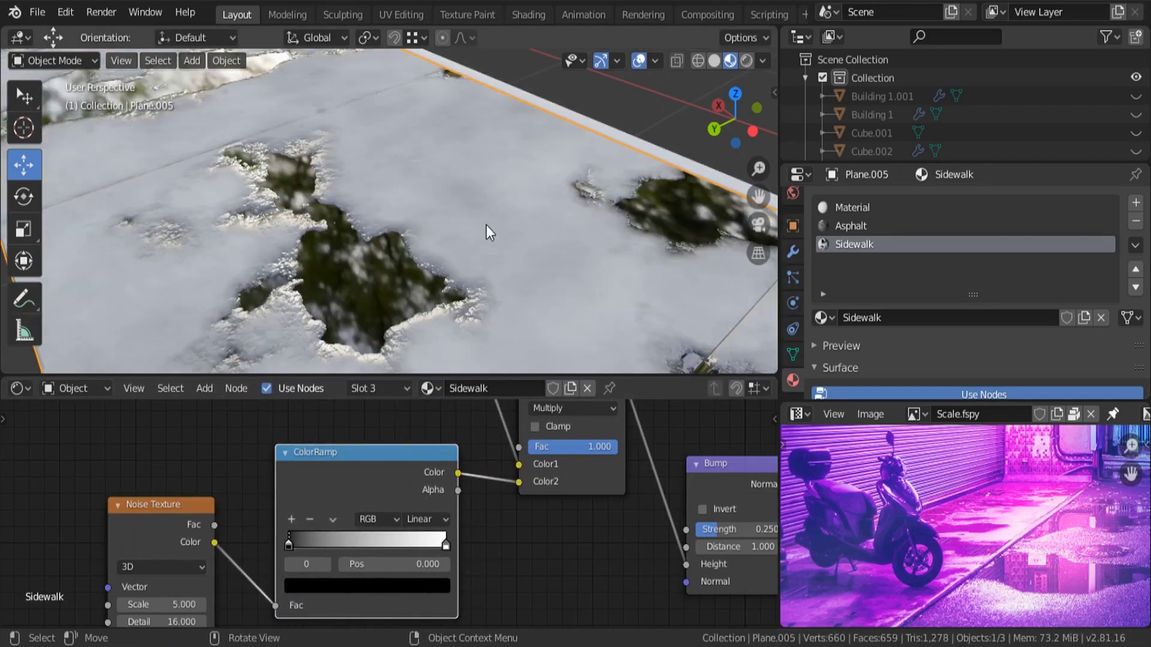
Set the second Noise Texture's Scale to 15 for finer surface variation.
middle_click_drag(487, 225, 473, 252)
scroll(469, 149, "up", 4)
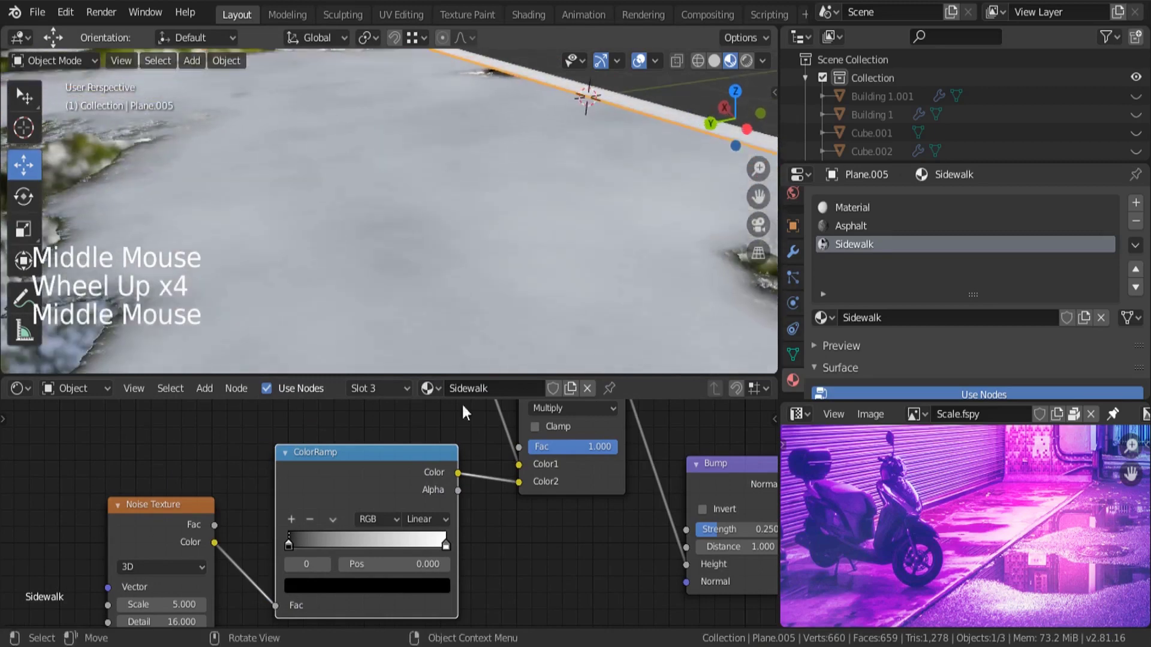
middle_click_drag(179, 605, 291, 526)
scroll(292, 527, "up", 4)
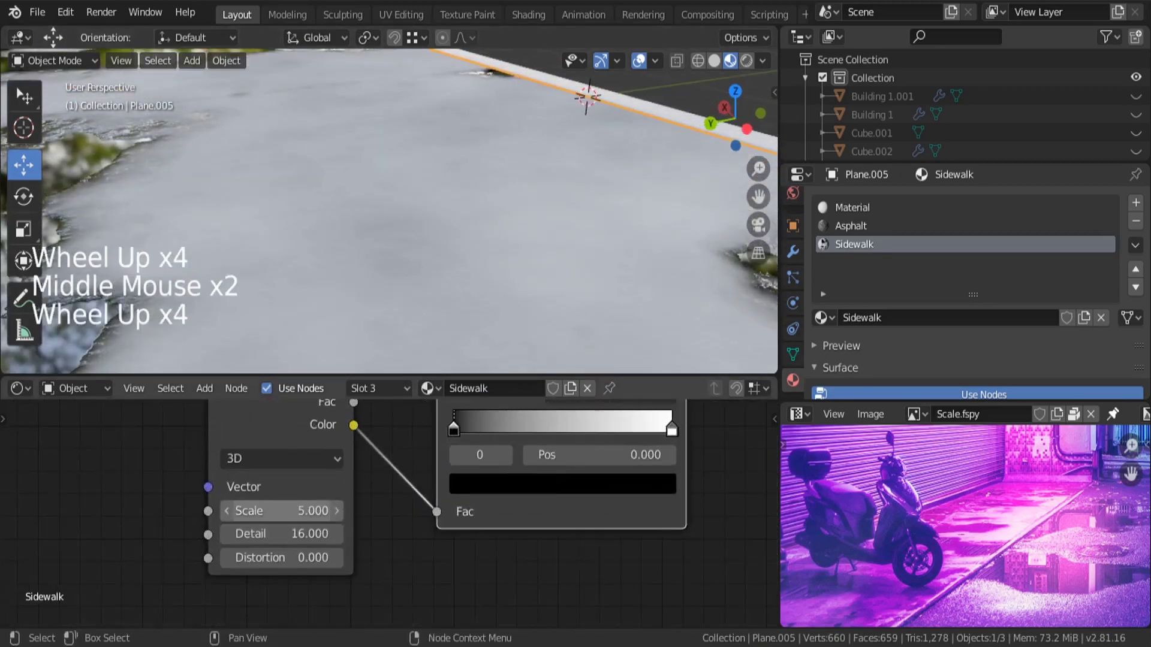
left_click_drag(294, 512, 317, 512)
double_click(293, 512)
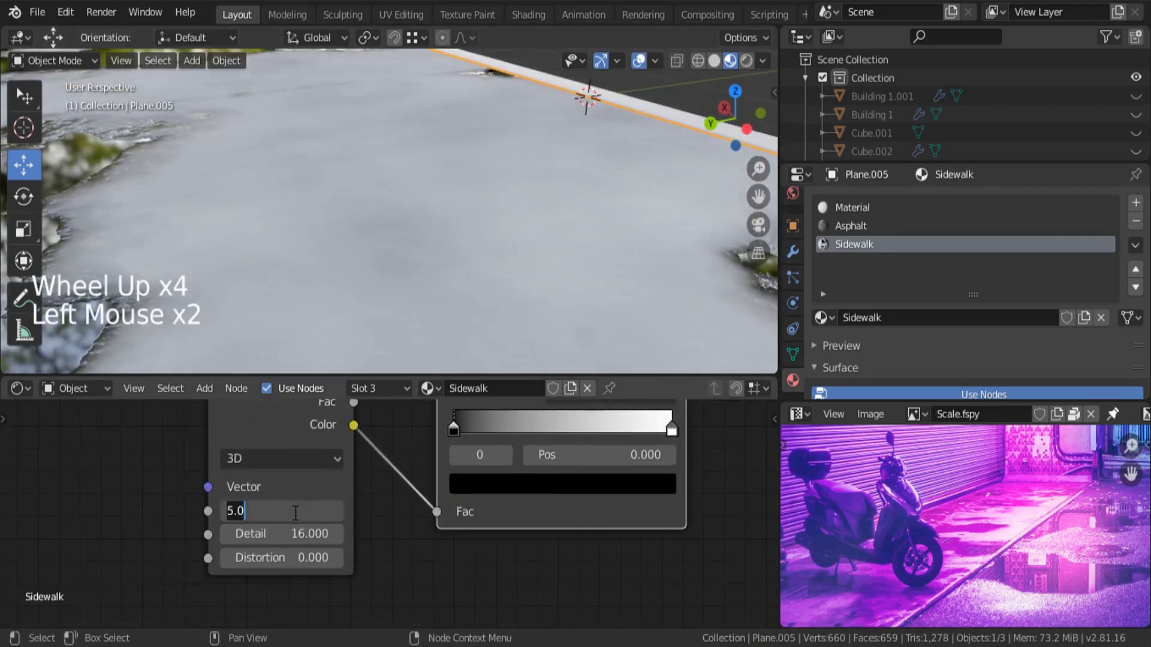
key("Home")
type("1")
key("Return")
scroll(458, 198, "down", 5)
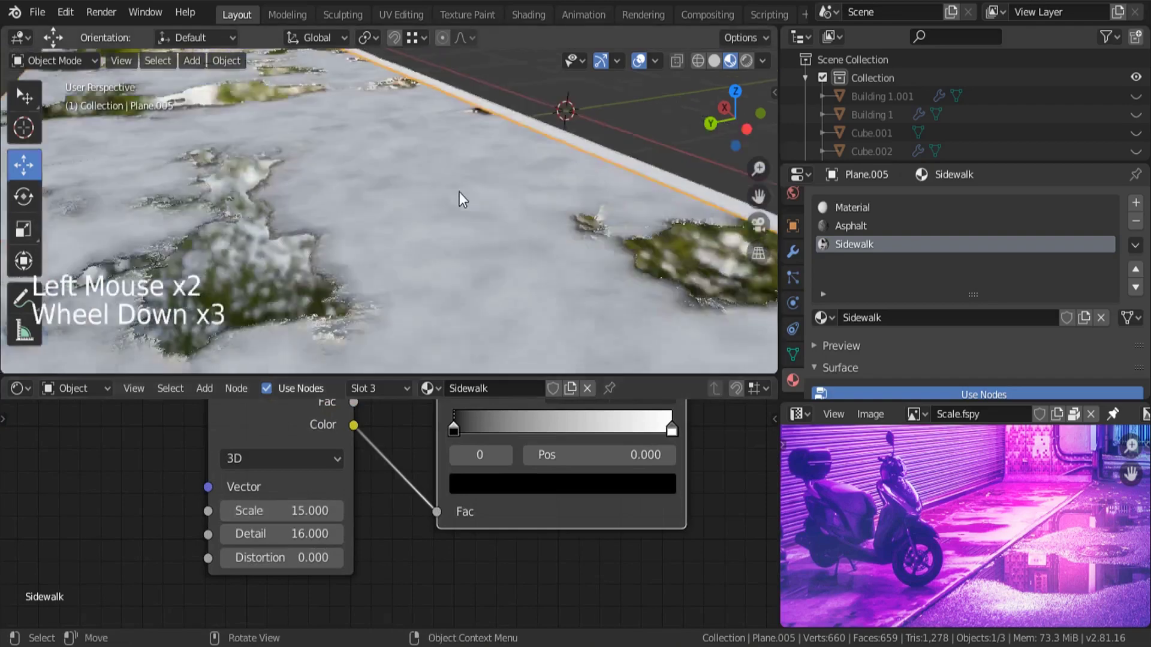
Inspect the sidewalk from several angles and set the second Noise Texture's Scale to 10.
middle_click_drag(501, 240, 540, 257)
scroll(342, 265, "down", 3)
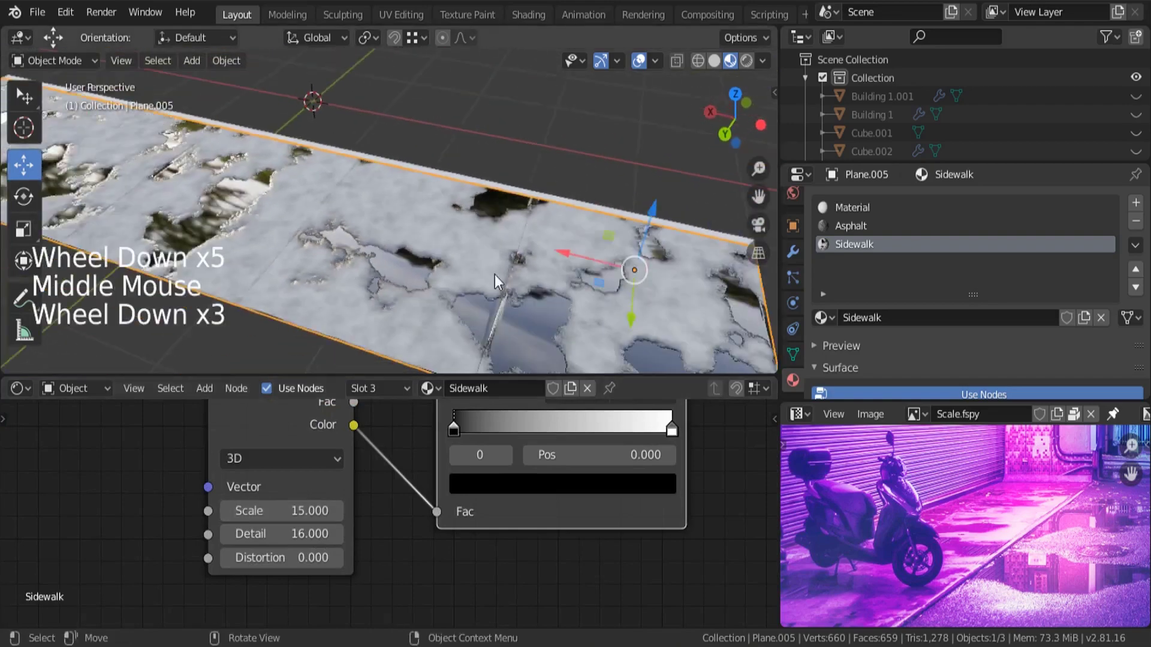
middle_click_drag(342, 264, 430, 262)
scroll(430, 262, "up", 4)
left_click(293, 511)
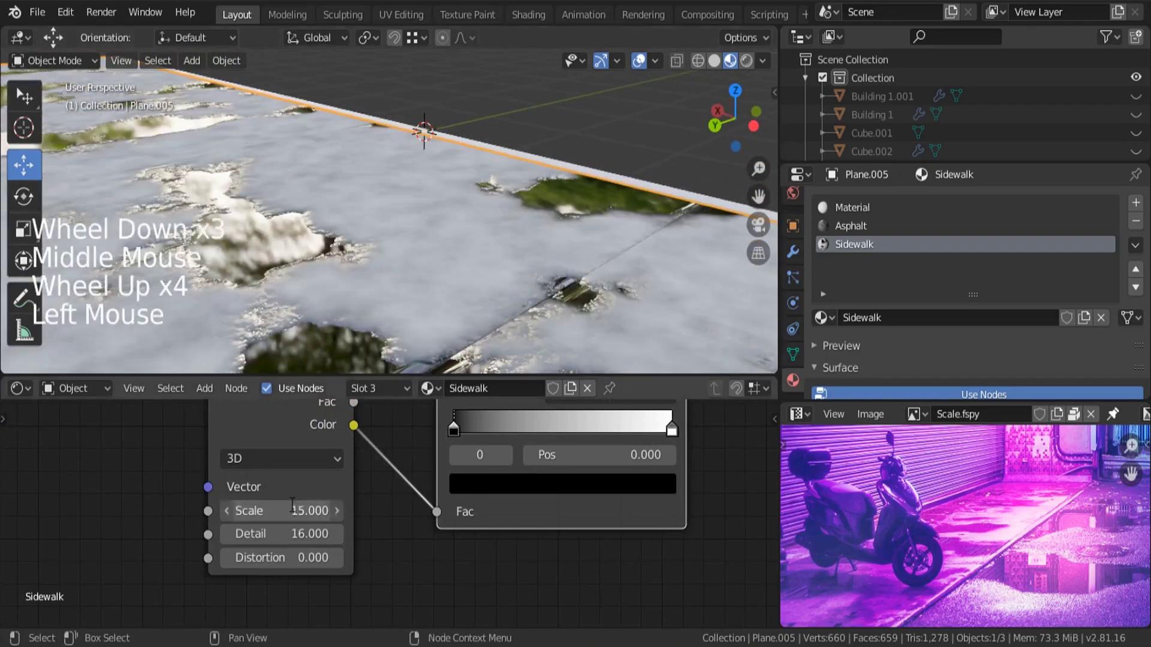
type("10")
key("Return")
scroll(470, 261, "down", 3)
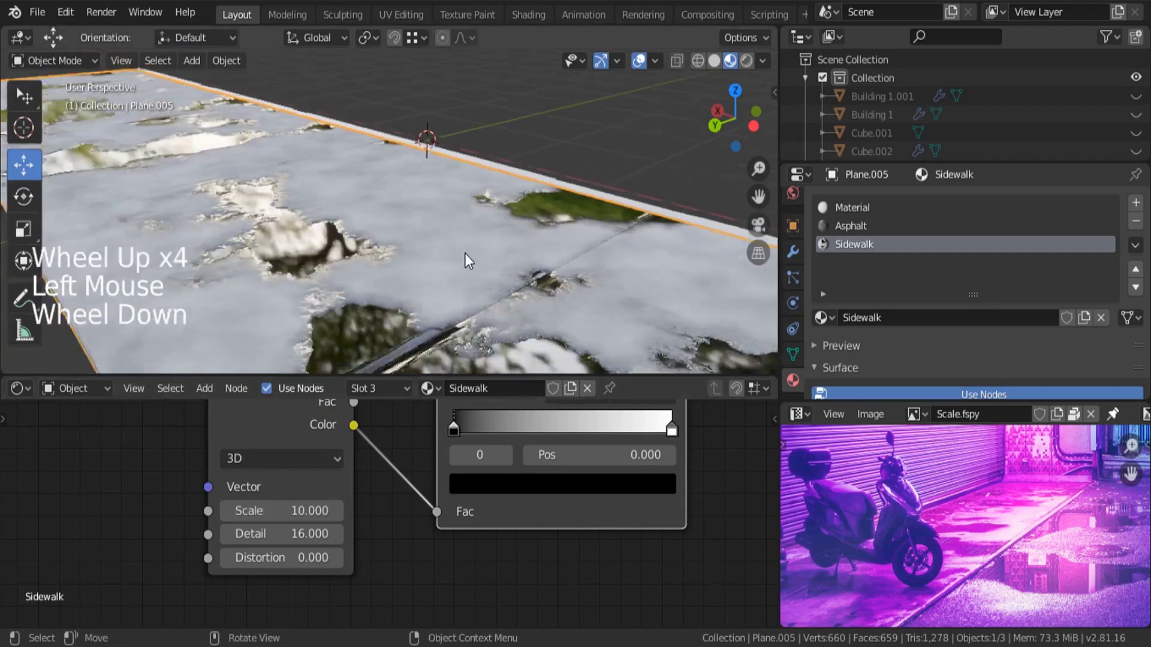
scroll(416, 510, "down", 6)
middle_click_drag(416, 510, 402, 490)
scroll(513, 495, "down", 4)
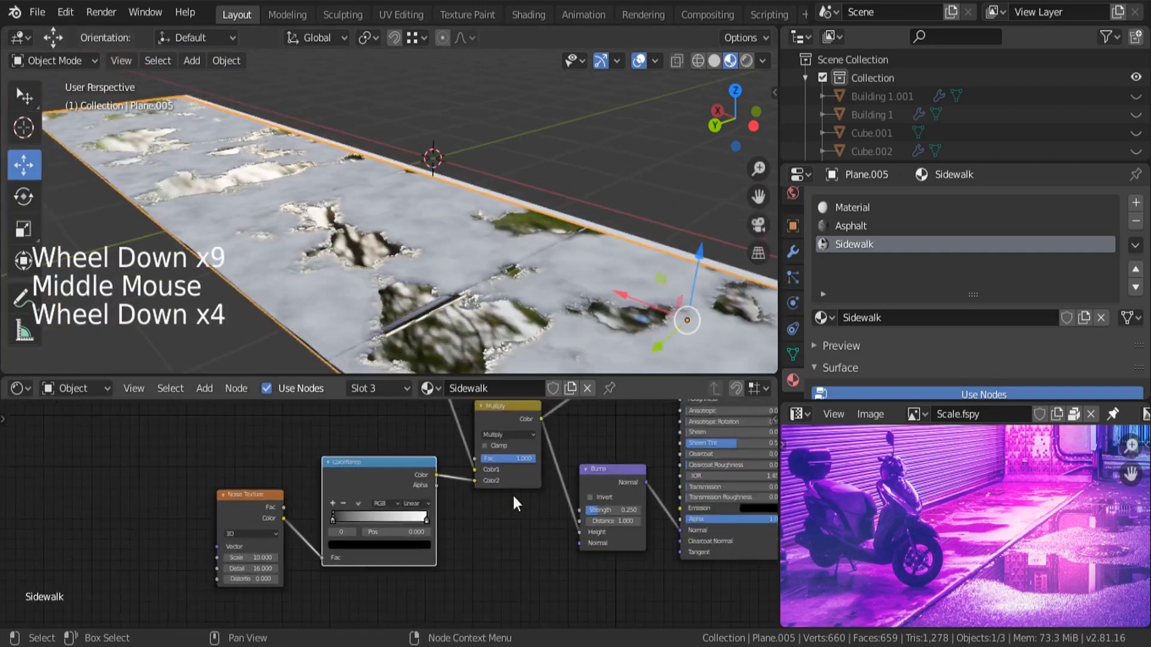
Link the Multiply node's Color output to the Principled BSDF's Roughness input.
middle_click_drag(514, 495, 411, 517)
scroll(411, 518, "up", 2)
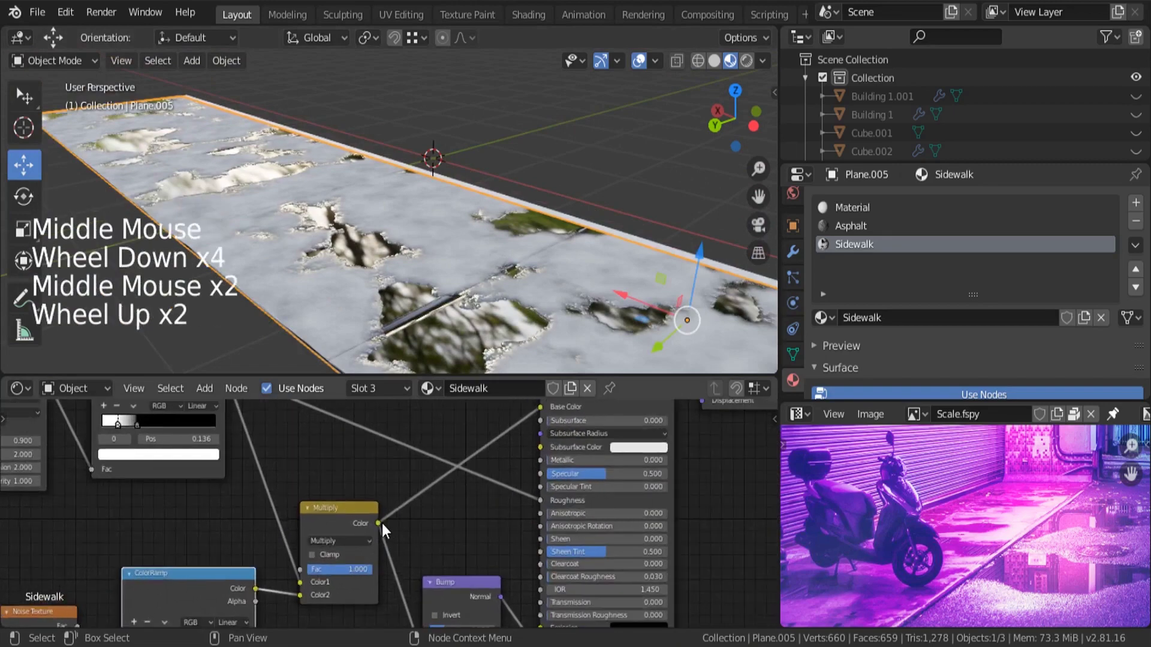
left_click_drag(379, 523, 548, 500)
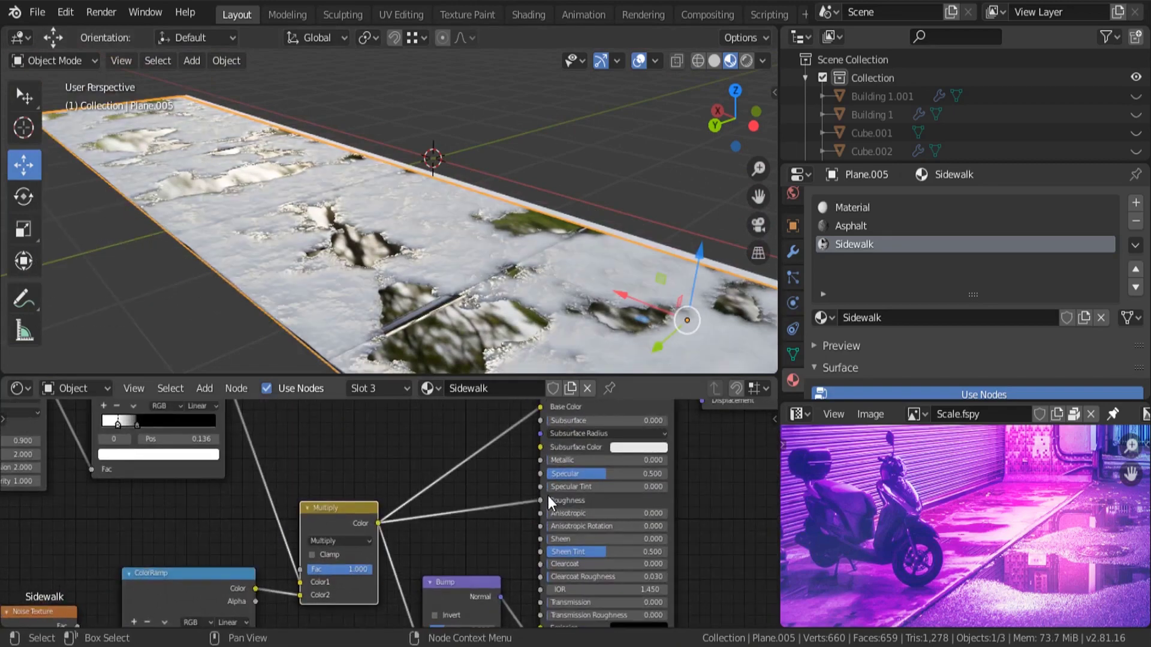
Insert a ColorRamp node into the link between the Multiply node and the Principled BSDF's Base Color.
middle_click_drag(509, 430, 516, 486)
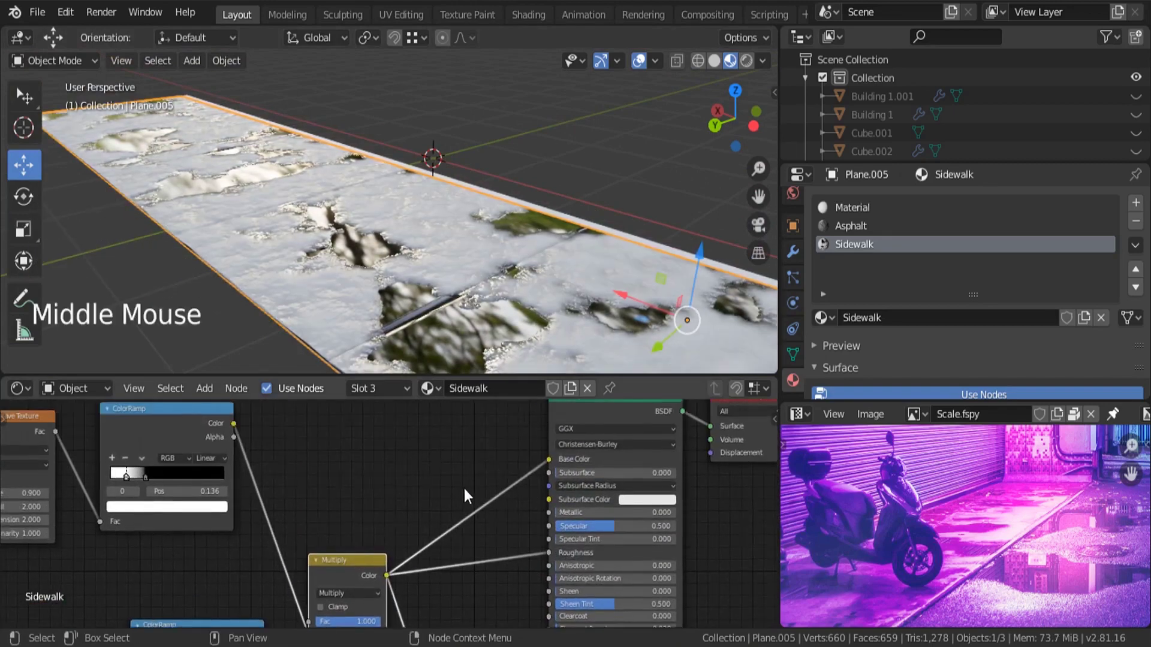
scroll(454, 441, "down", 4)
key("shift+a")
left_click(445, 437)
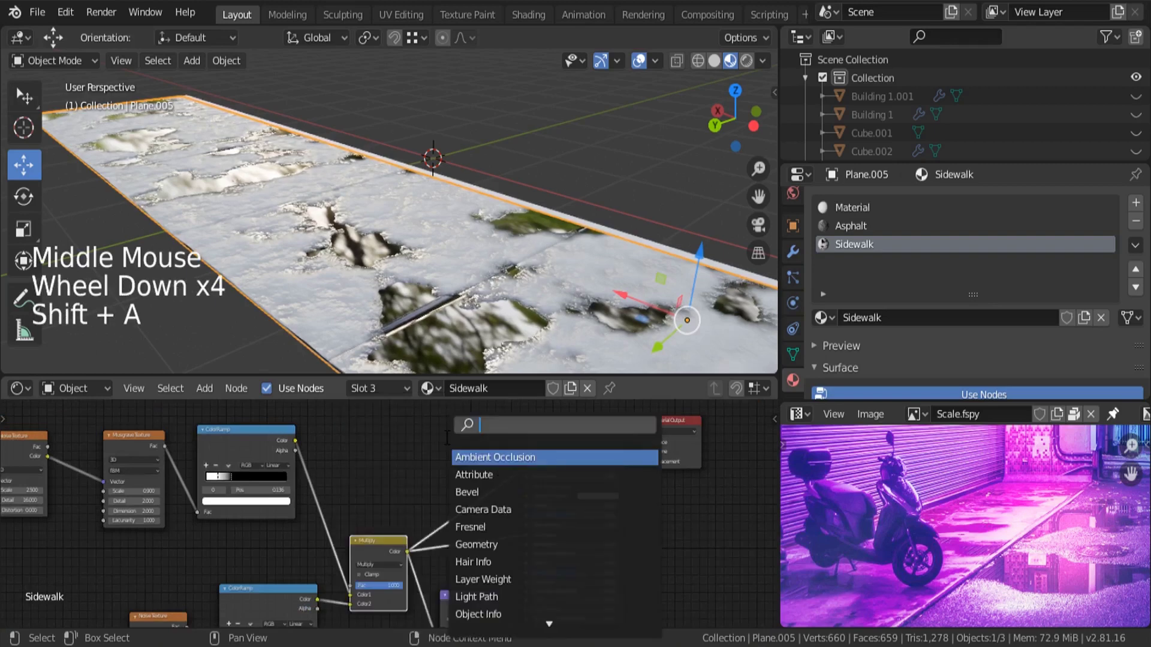
type("colo")
key("Down")
key("Return")
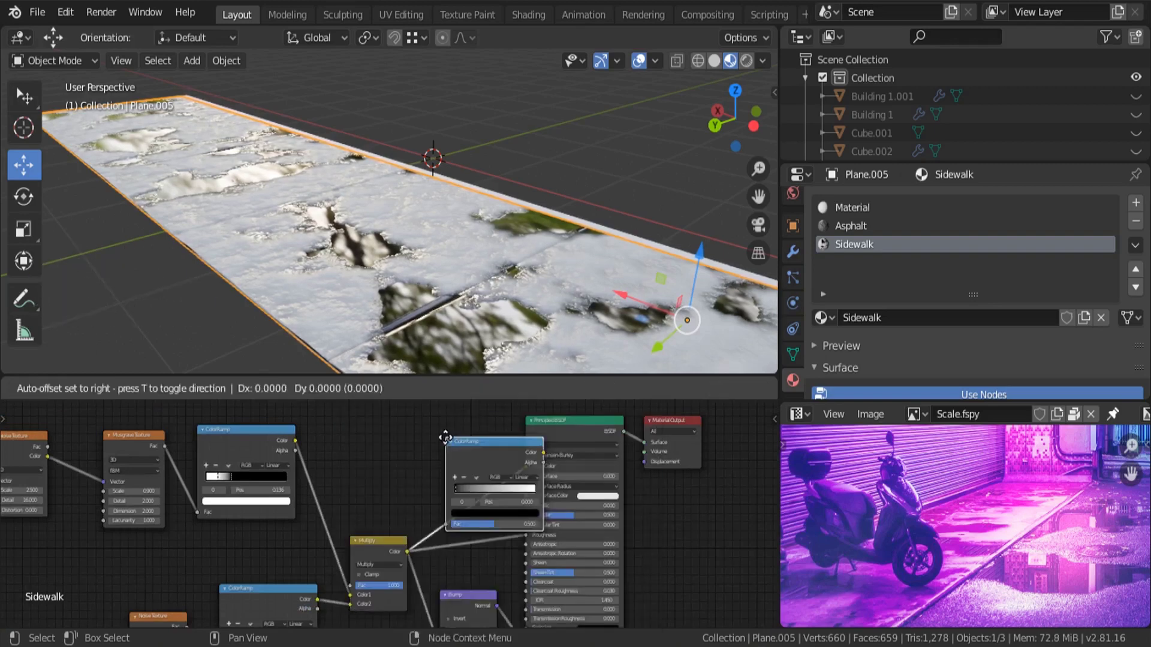
left_click(438, 431)
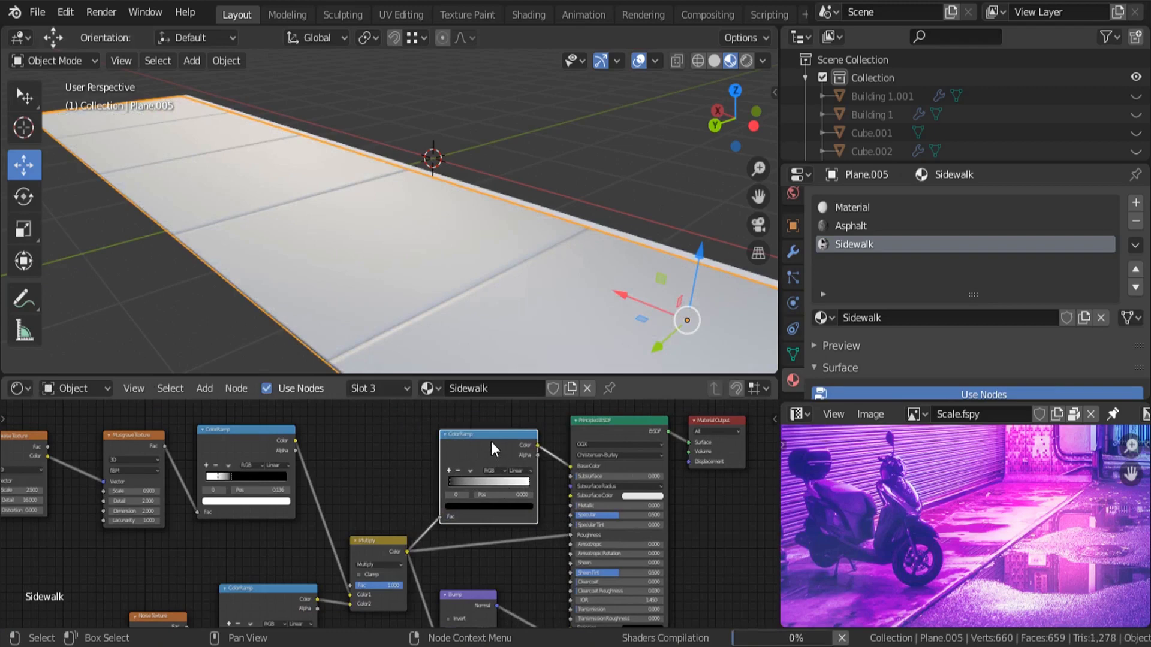
Lighten the new ColorRamp's black stop to a dark gray with a value of 0.216.
scroll(490, 441, "up", 6)
middle_click_drag(476, 454, 485, 484)
scroll(484, 458, "up", 3)
left_click(451, 578)
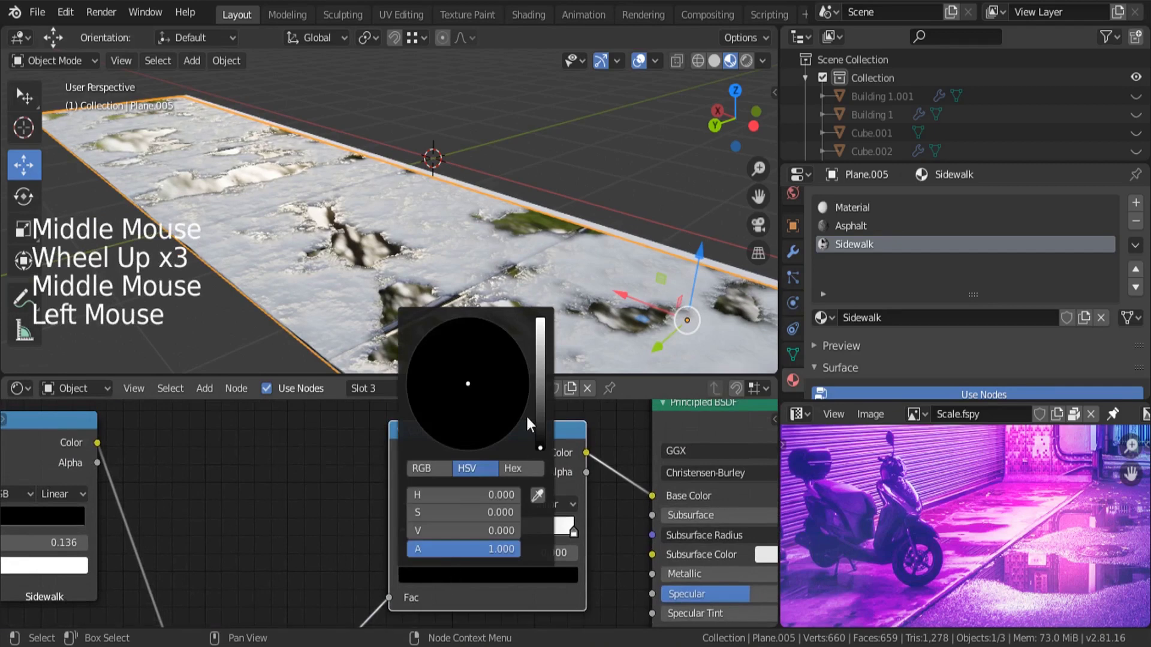
left_click_drag(540, 445, 540, 422)
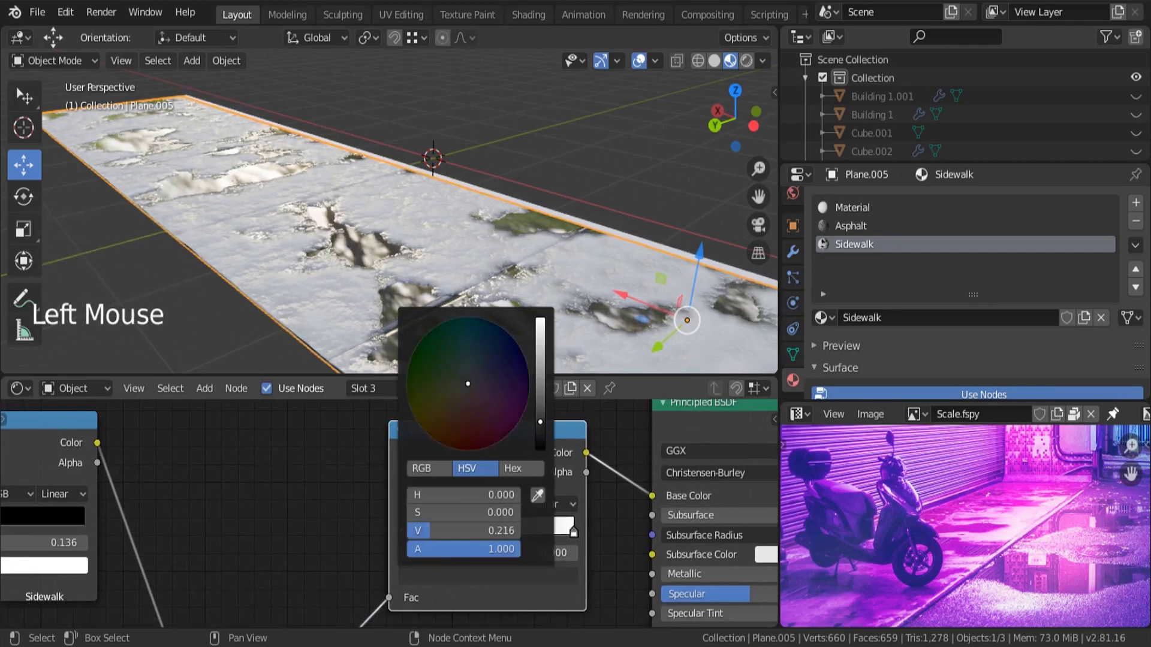
Change the white stop of the Base Color's ColorRamp to a dark, muted blue.
left_click(573, 530)
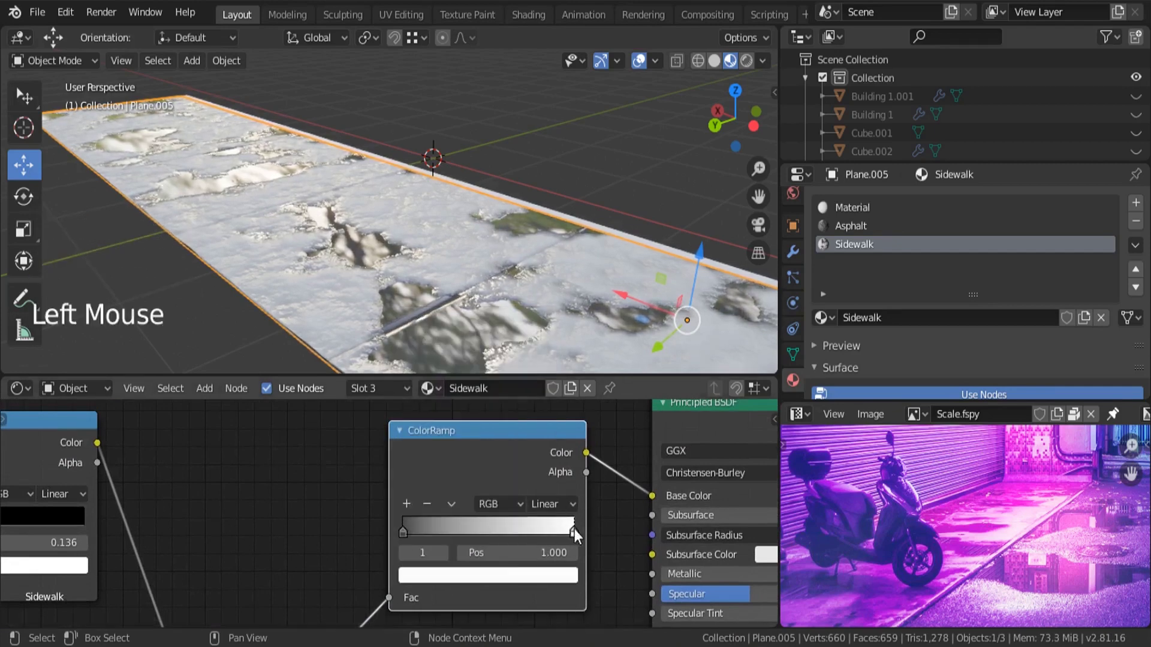
left_click(509, 577)
left_click(499, 354)
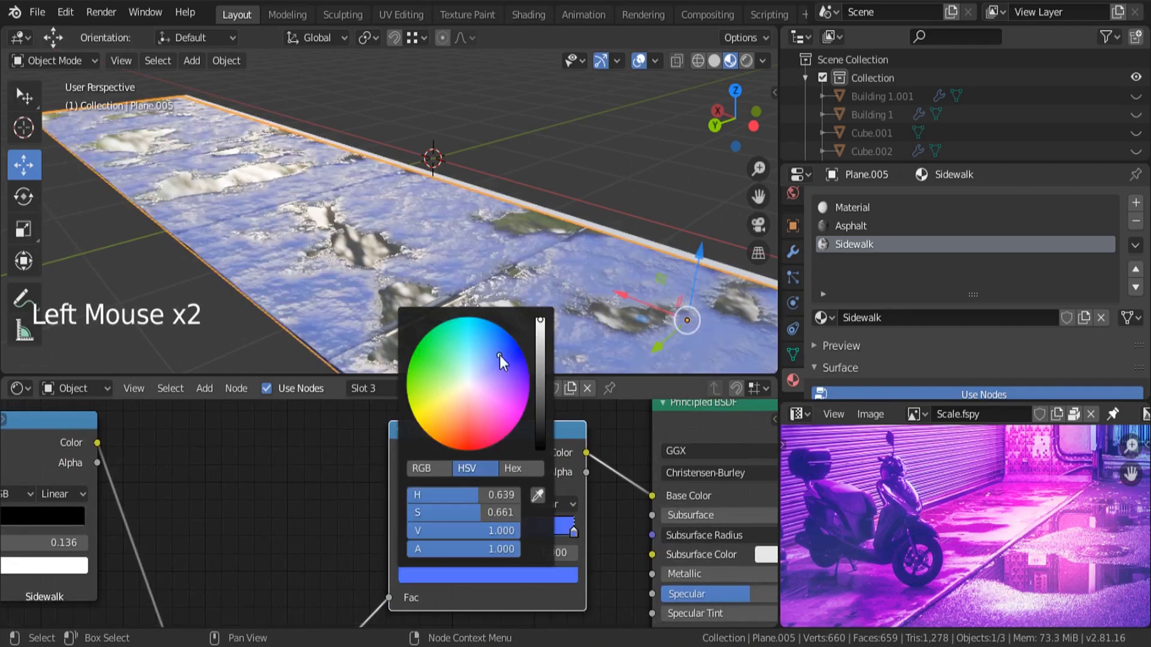
mouse_move(488, 364)
left_mouse_down()
mouse_move(484, 373)
mouse_move(537, 399)
mouse_move(536, 411)
left_mouse_up()
middle_click_drag(575, 336, 469, 225)
scroll(468, 225, "down", 3)
scroll(468, 225, "up", 4)
Darken the first stop of the Base Color's ColorRamp to a value of 0.134.
left_click(405, 533)
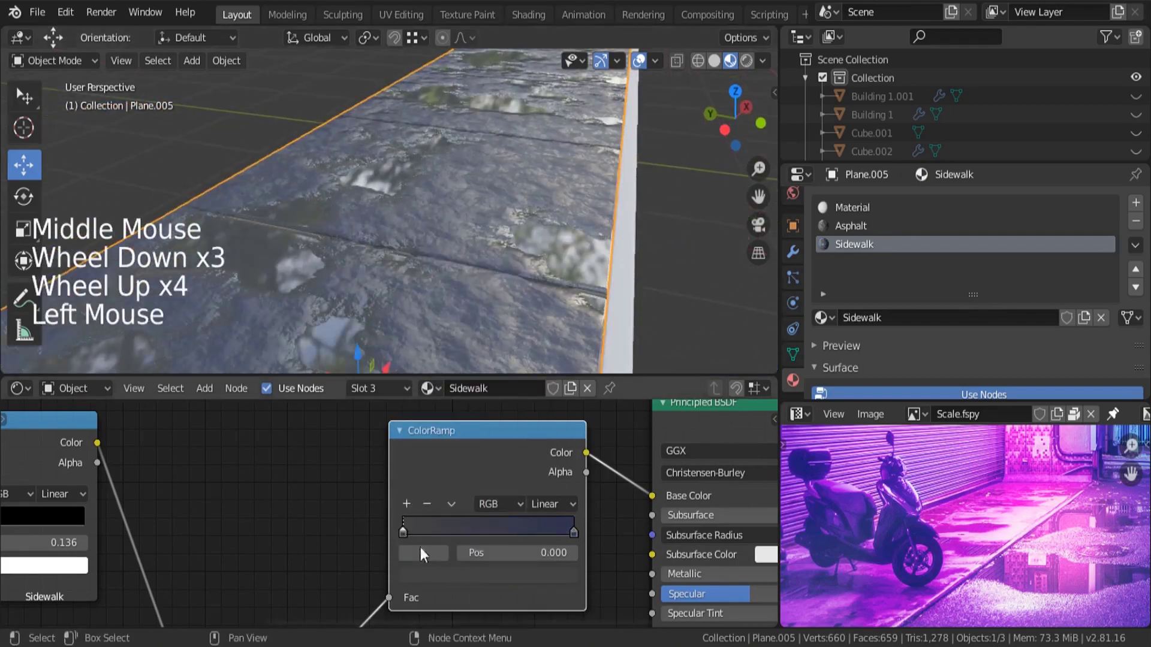
left_click(479, 577)
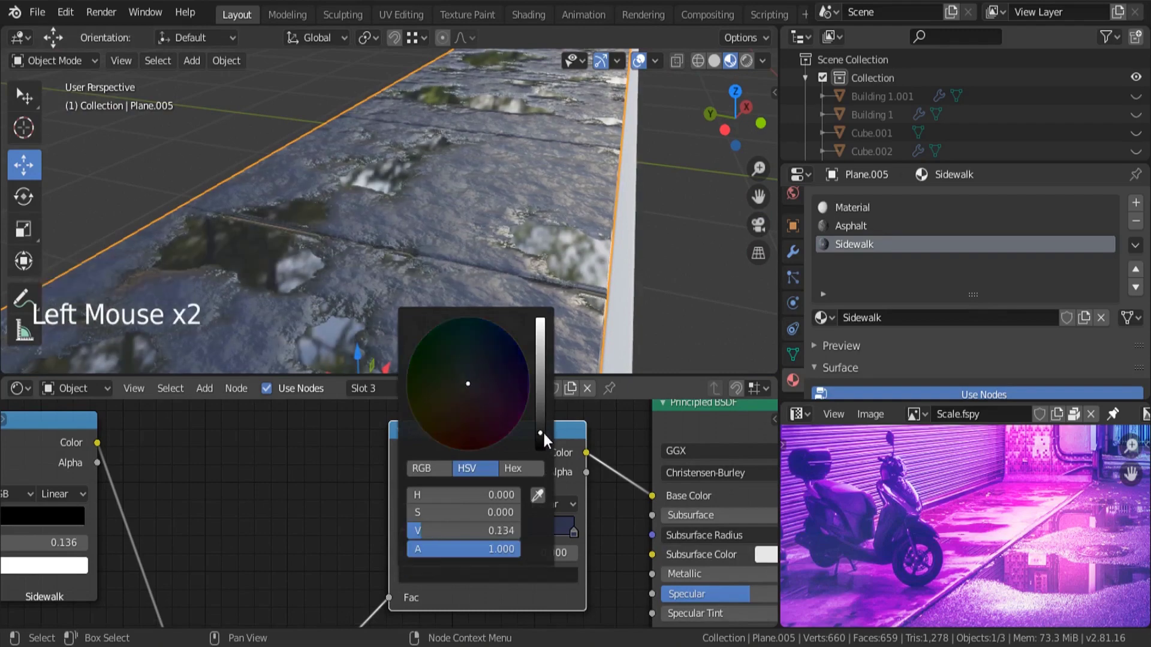
middle_click_drag(456, 288, 491, 208)
scroll(445, 213, "down", 3)
scroll(446, 214, "up", 4)
scroll(480, 502, "down", 6)
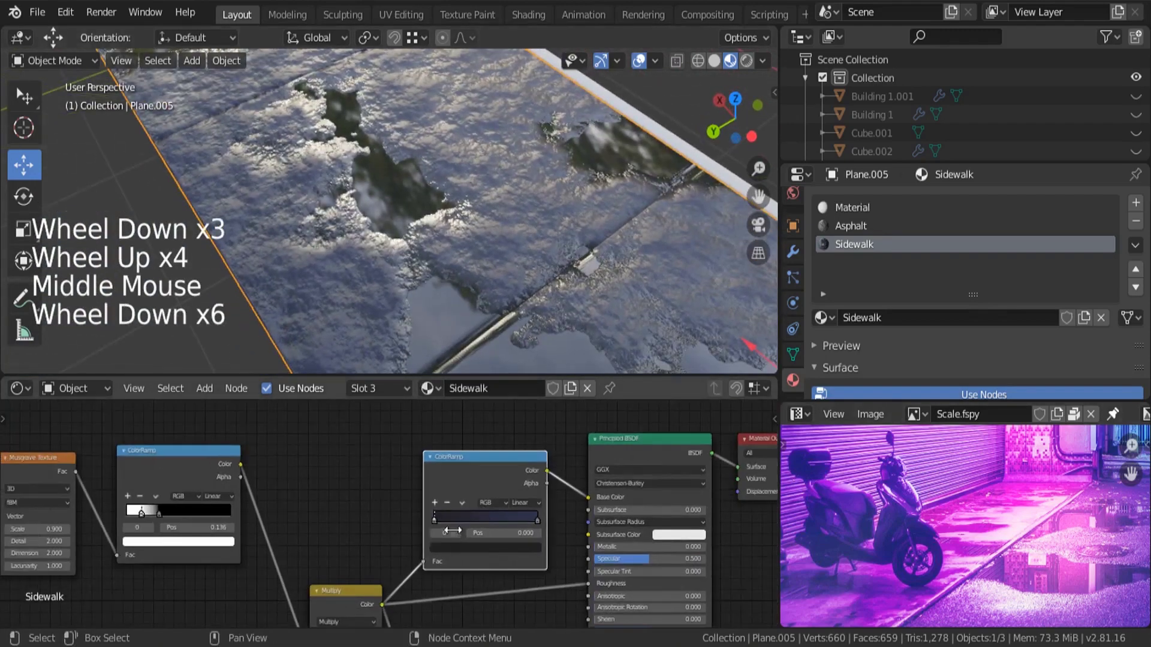
Set the Bump node's Strength to 0.1.
middle_click_drag(481, 502, 610, 418)
middle_click_drag(489, 502, 553, 466)
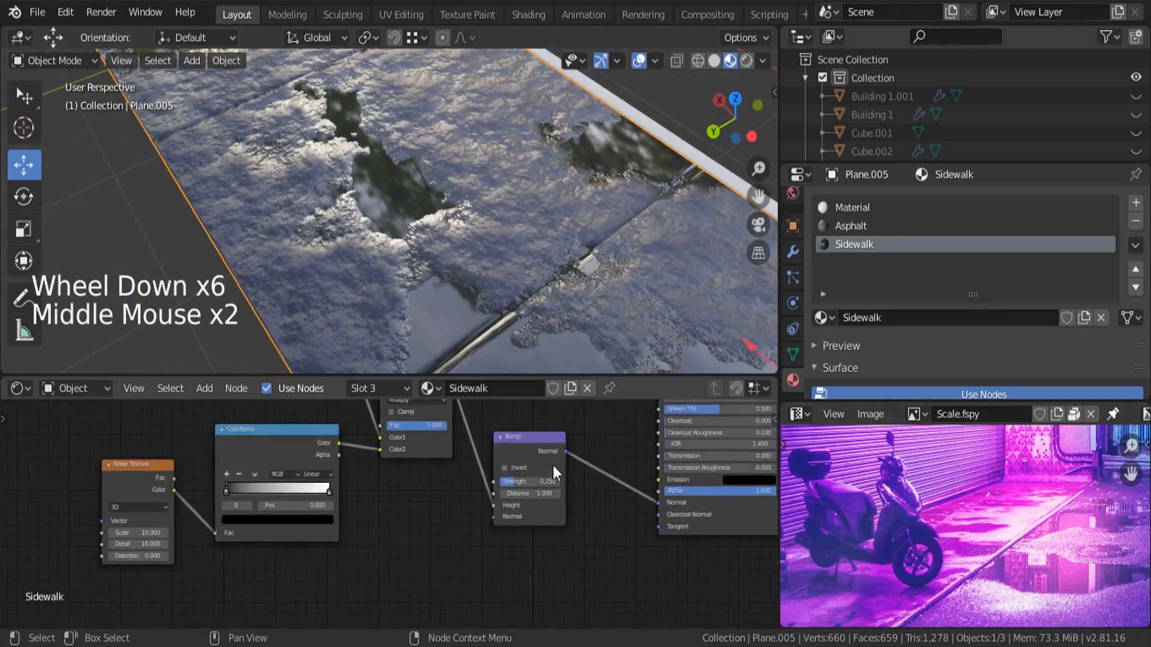
scroll(554, 479, "up", 10)
left_click(538, 484)
type(".")
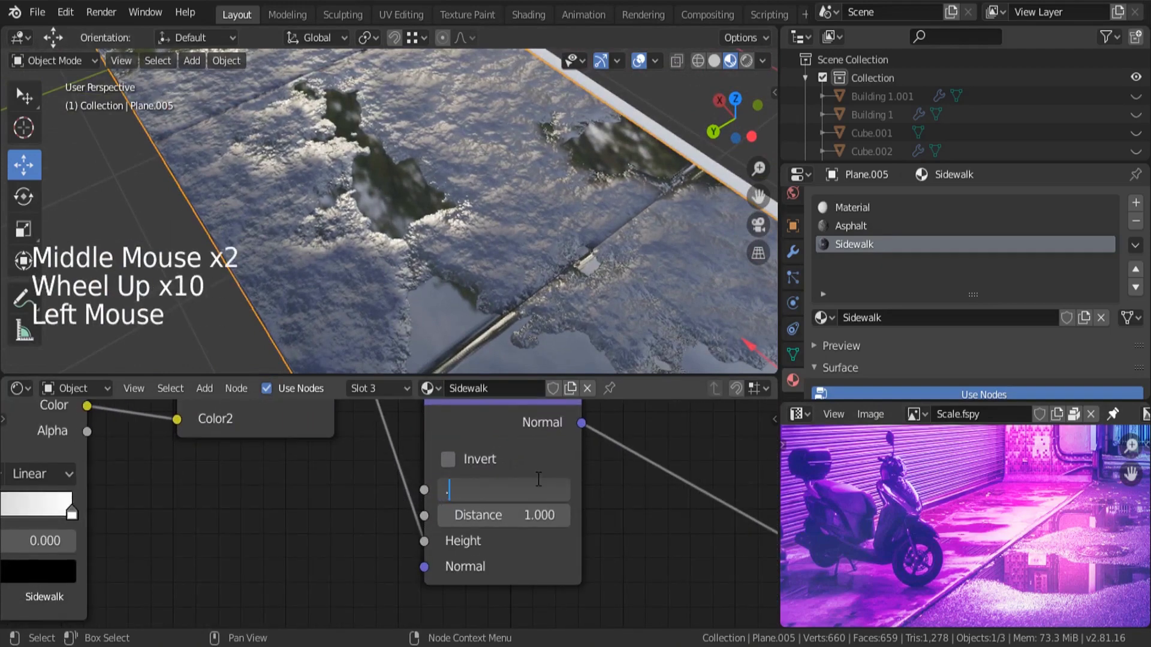
type("1")
key("Return")
Examine the sidewalk surface from several angles and through the camera, comparing its puddles and curb with the reference photo.
scroll(613, 208, "down", 3)
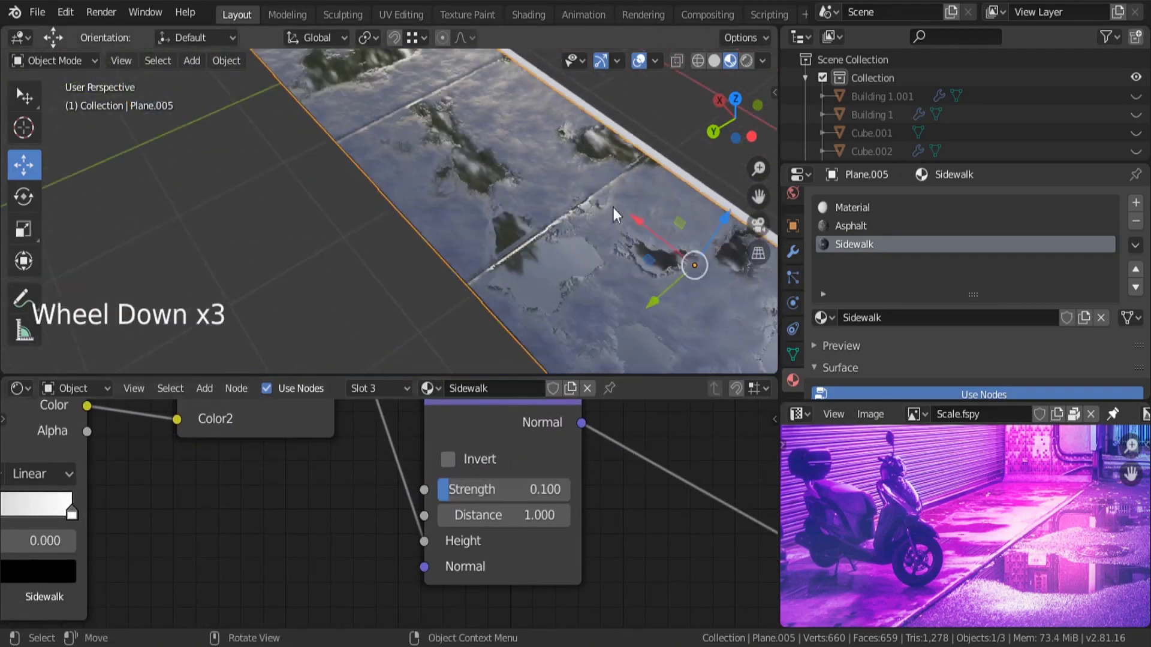
middle_click_drag(612, 207, 405, 207)
scroll(480, 179, "down", 3)
scroll(480, 180, "up", 4)
key("KP_0")
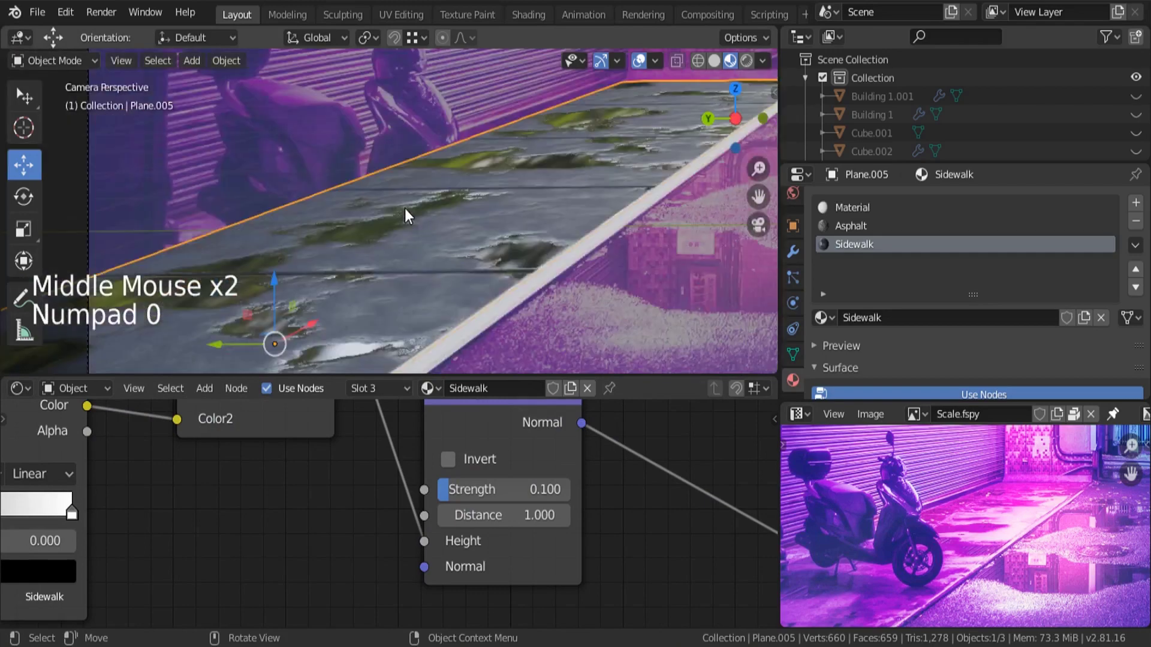
scroll(289, 260, "down", 4)
scroll(454, 195, "up", 4)
middle_click_drag(995, 503, 943, 509)
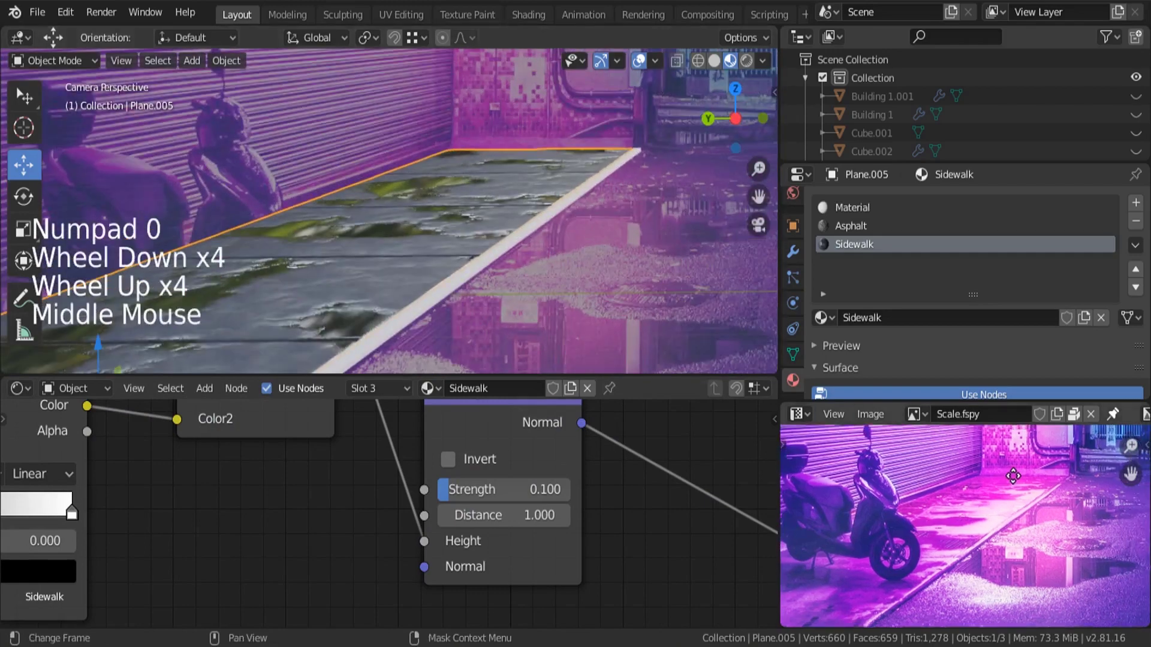
scroll(942, 509, "up", 4)
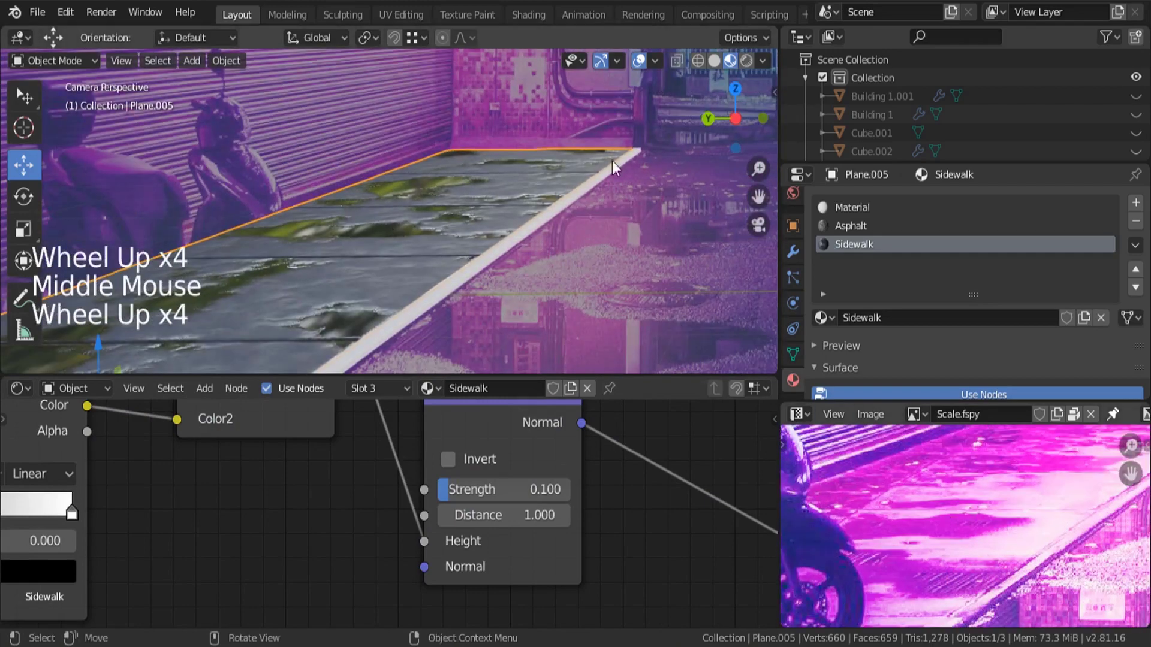
scroll(416, 250, "down", 3)
scroll(405, 252, "up", 4)
scroll(389, 255, "down", 3)
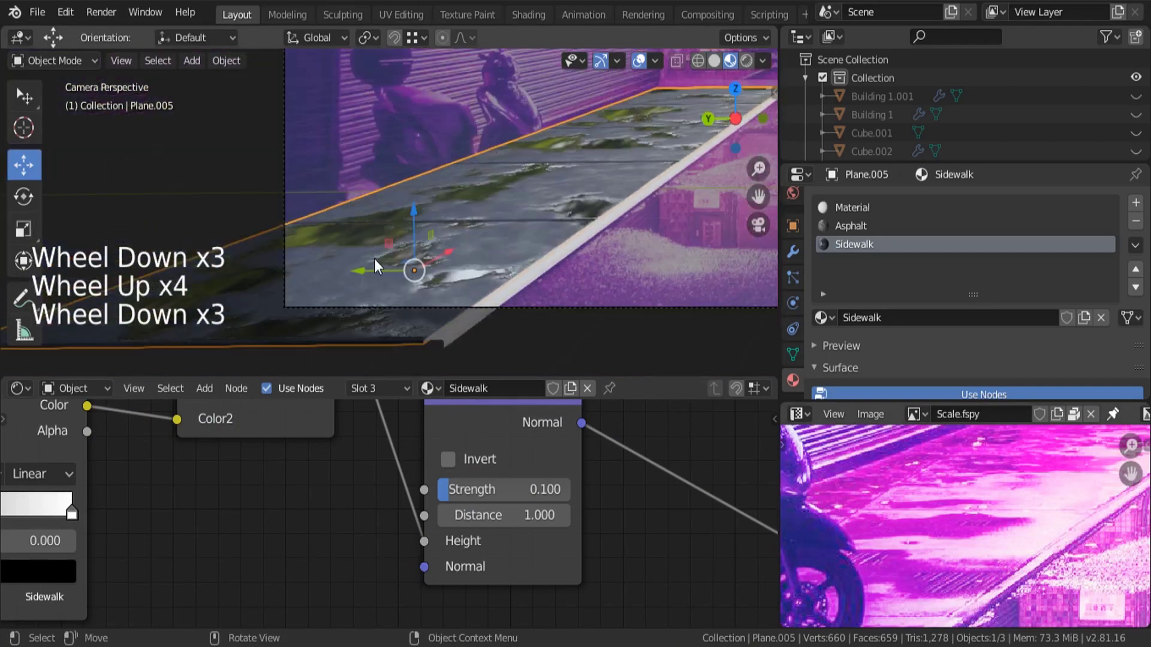
left_click_drag(375, 258, 638, 238)
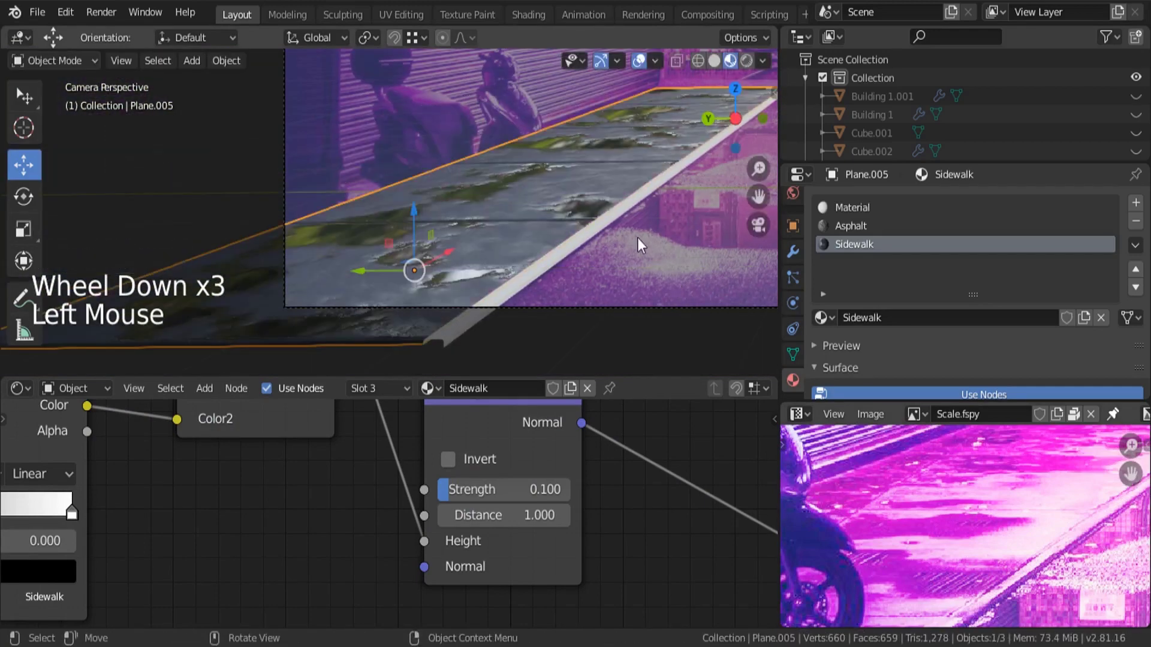
Select the curb strip along the sidewalk's edge and remove its Material and Asphalt slots.
middle_click_drag(617, 185, 426, 266)
scroll(407, 264, "down", 5)
scroll(360, 258, "up", 5)
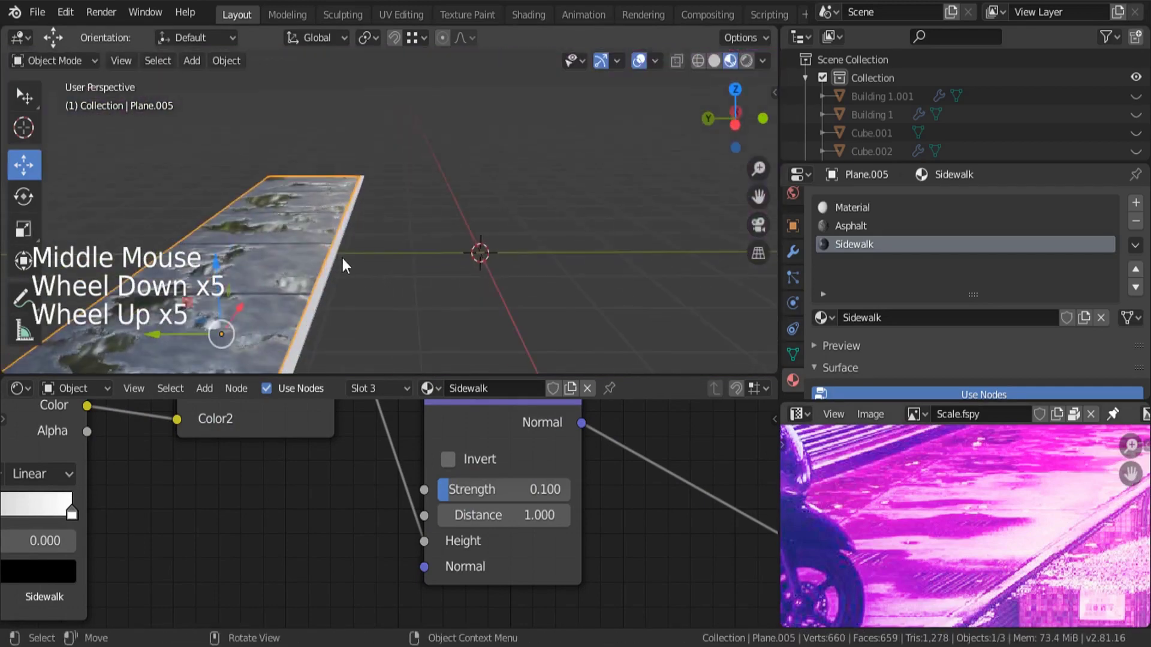
scroll(337, 256, "up", 5)
left_click(326, 239)
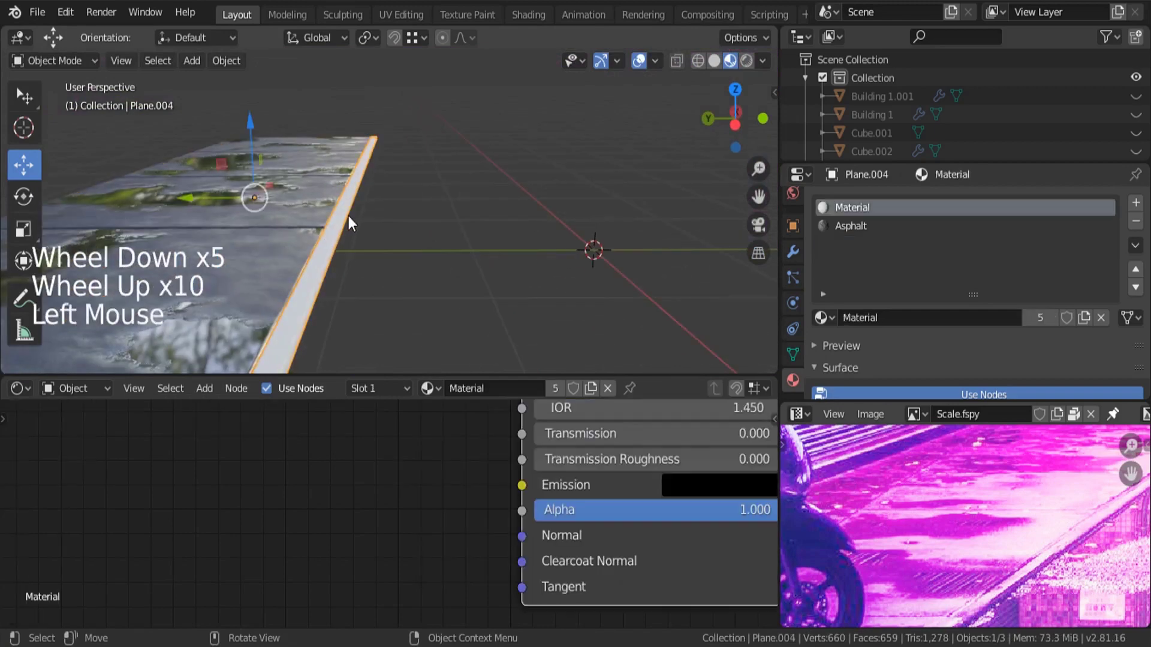
key("Tab")
key("Tab")
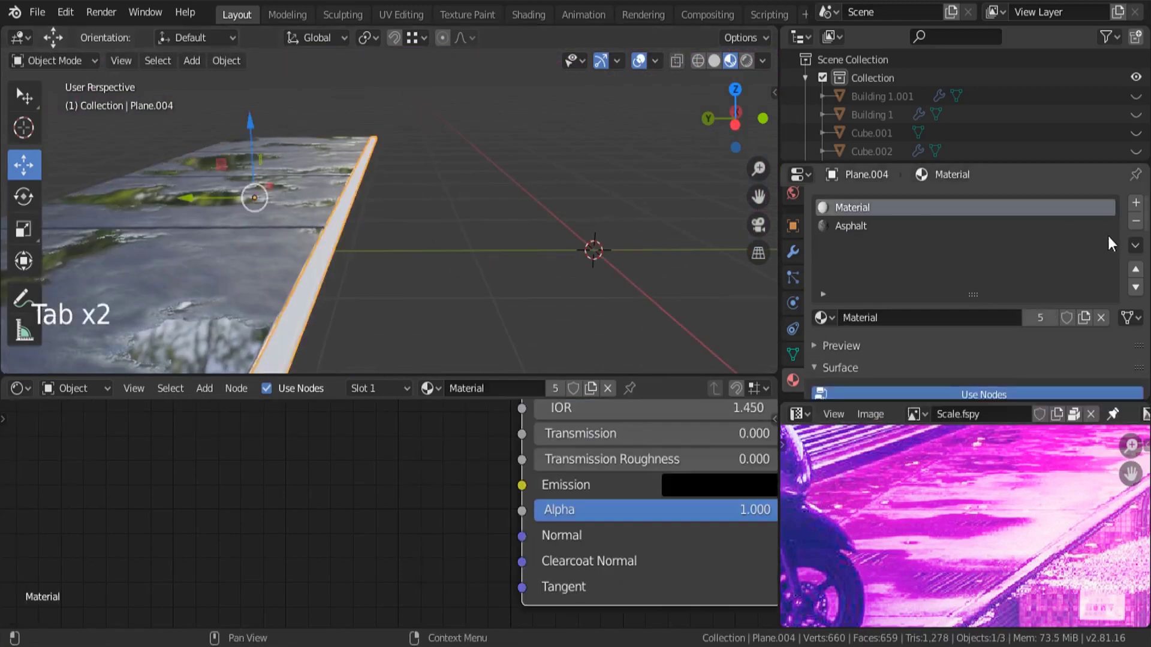
left_click(1136, 222)
left_click(1136, 222)
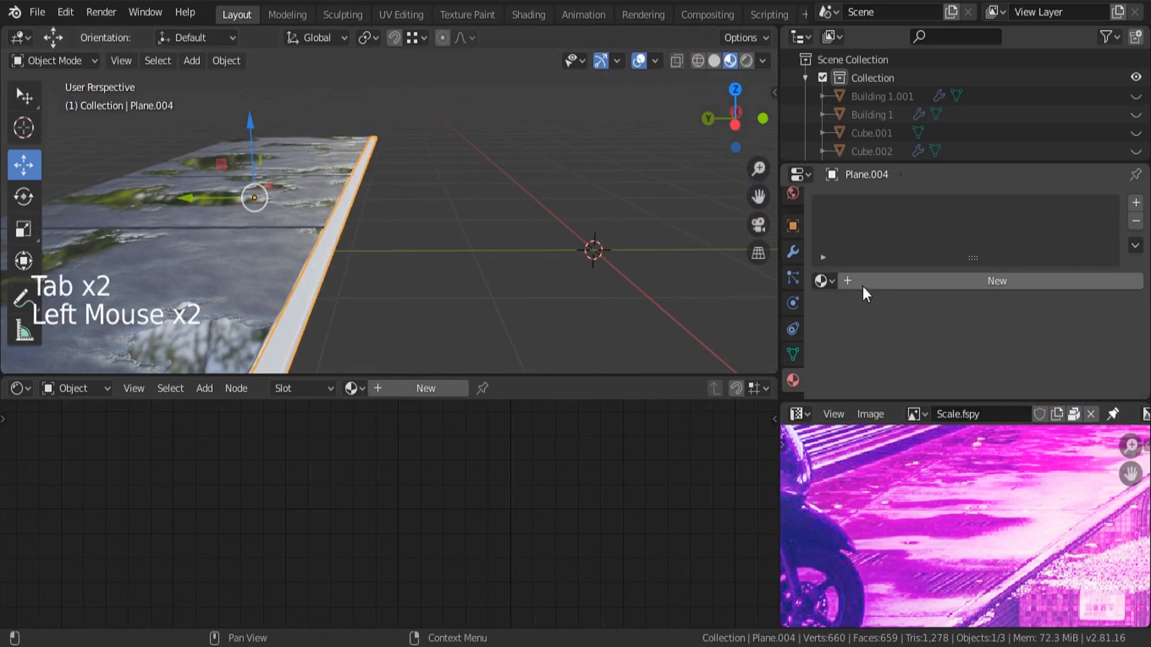
Assign the existing Sidewalk material to the curb strip.
left_click(822, 281)
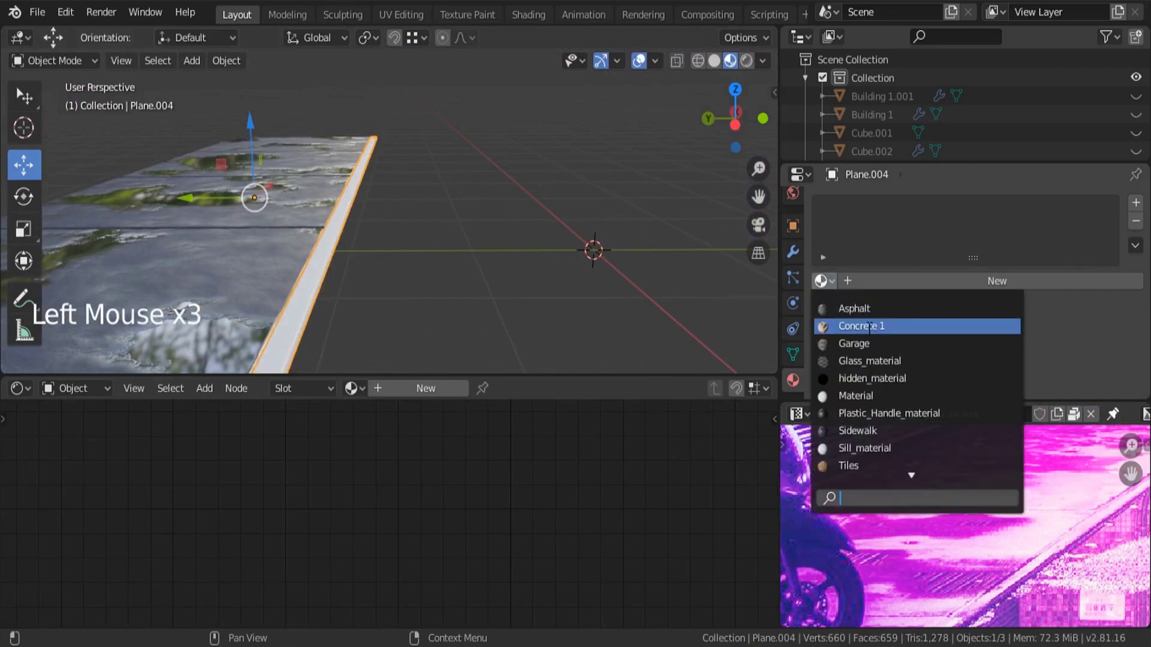
type("side")
key("Return")
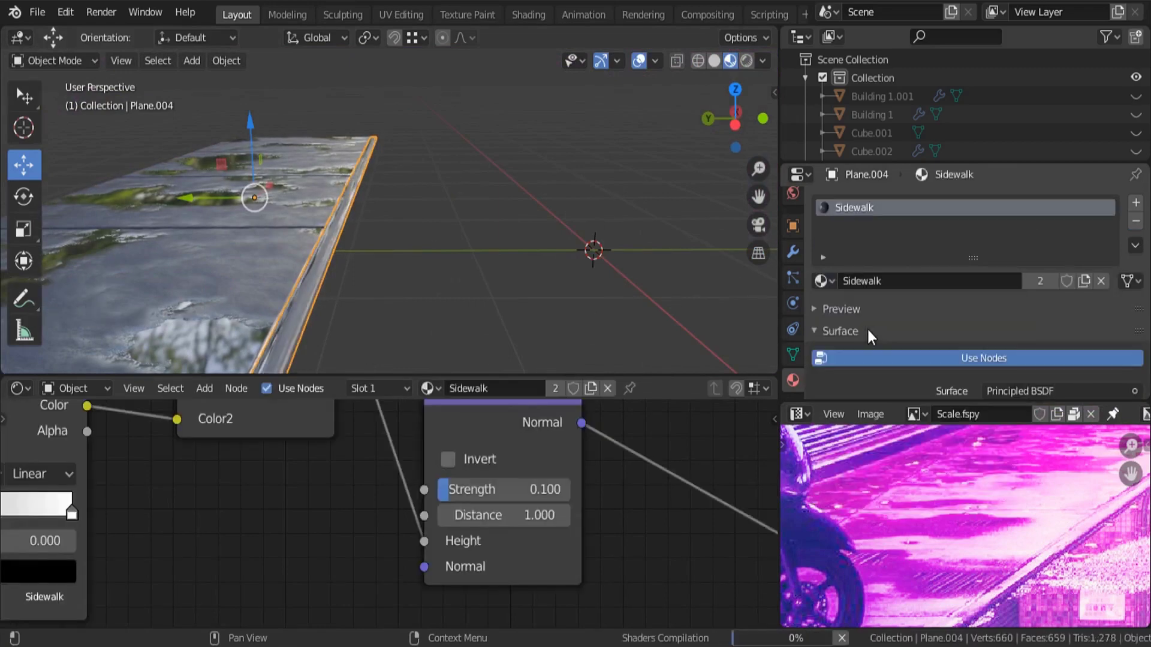
Unwrap all of the curb strip's faces with Cube Projection.
scroll(319, 244, "up", 10)
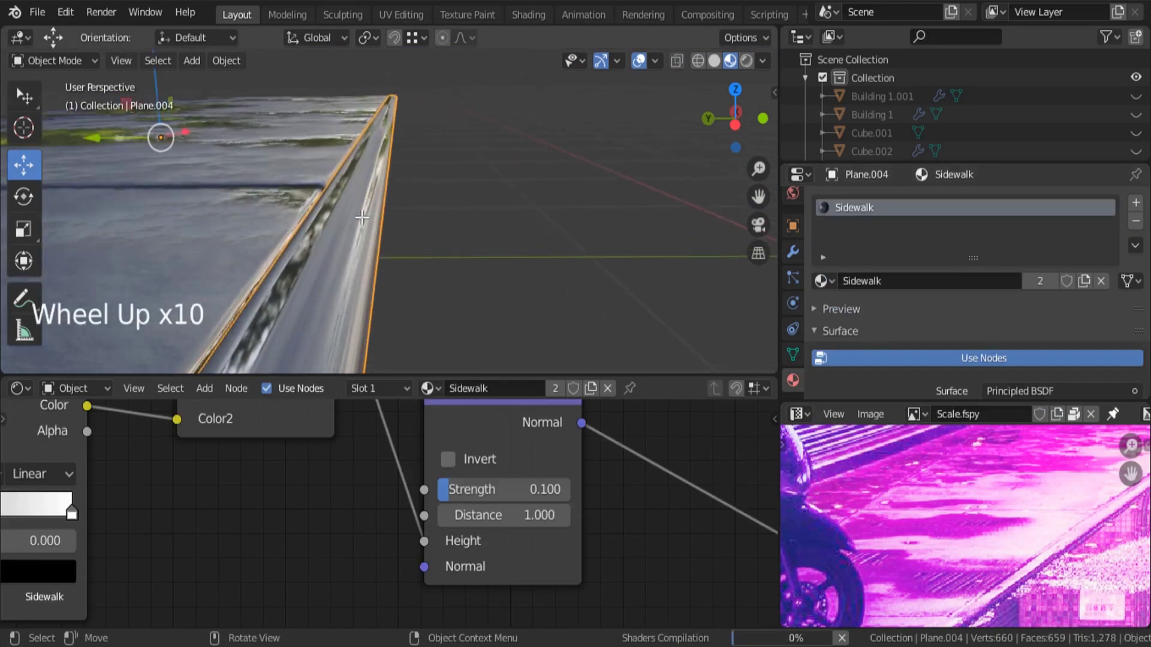
key("Tab")
key("a")
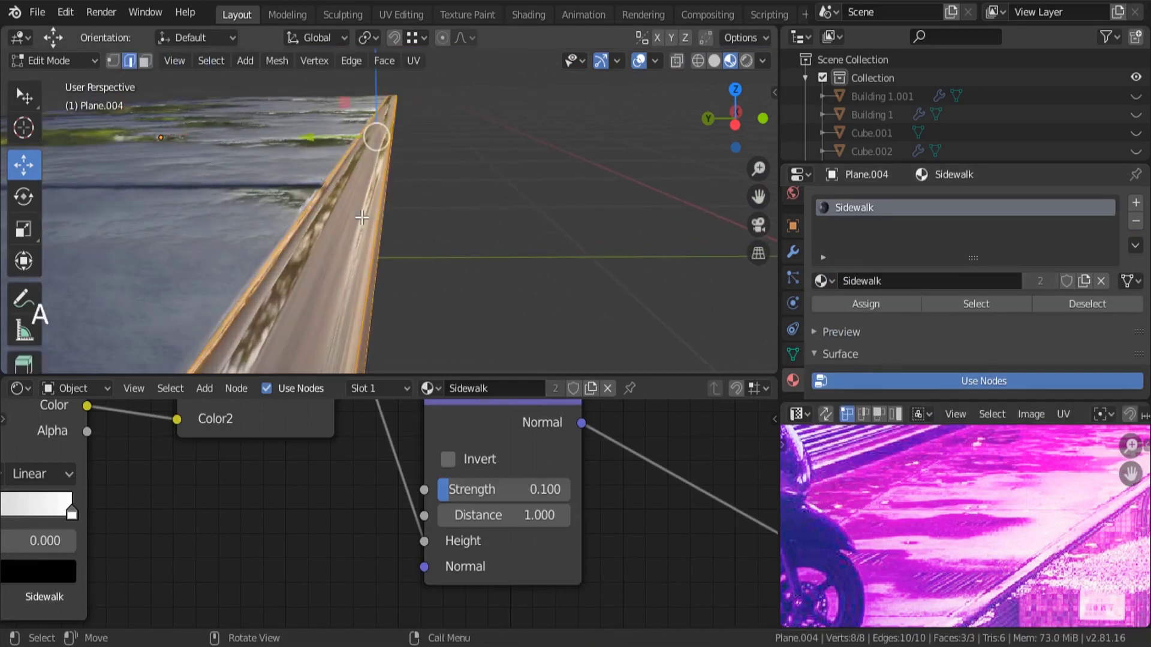
key("u")
left_click(362, 218)
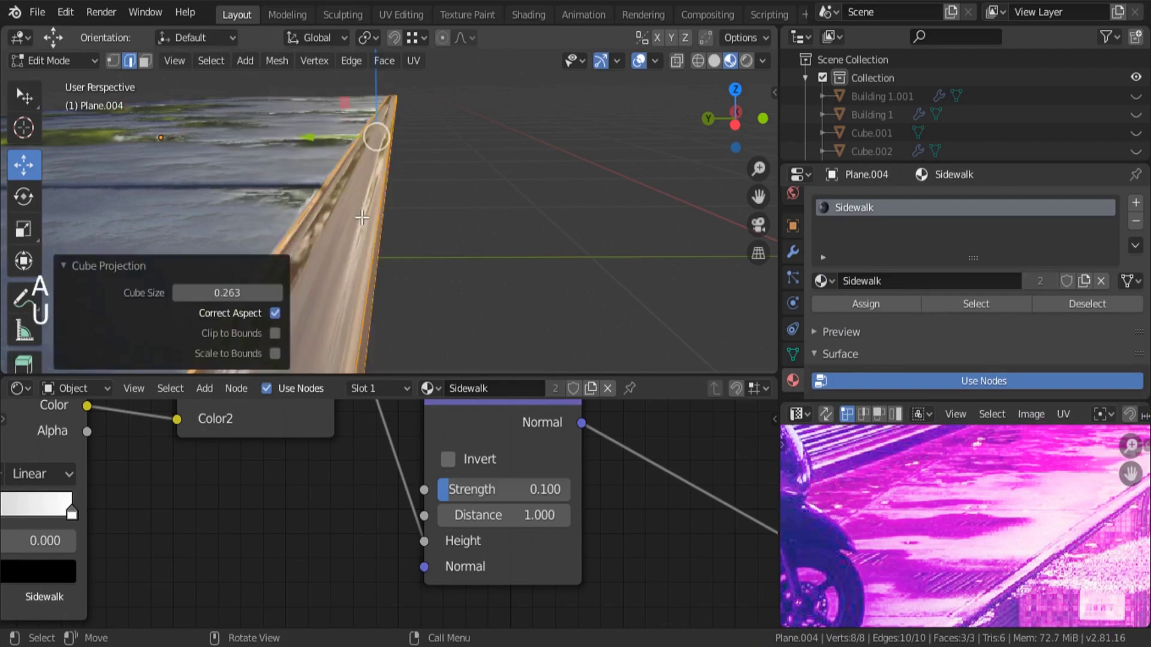
key("Tab")
scroll(454, 203, "down", 5)
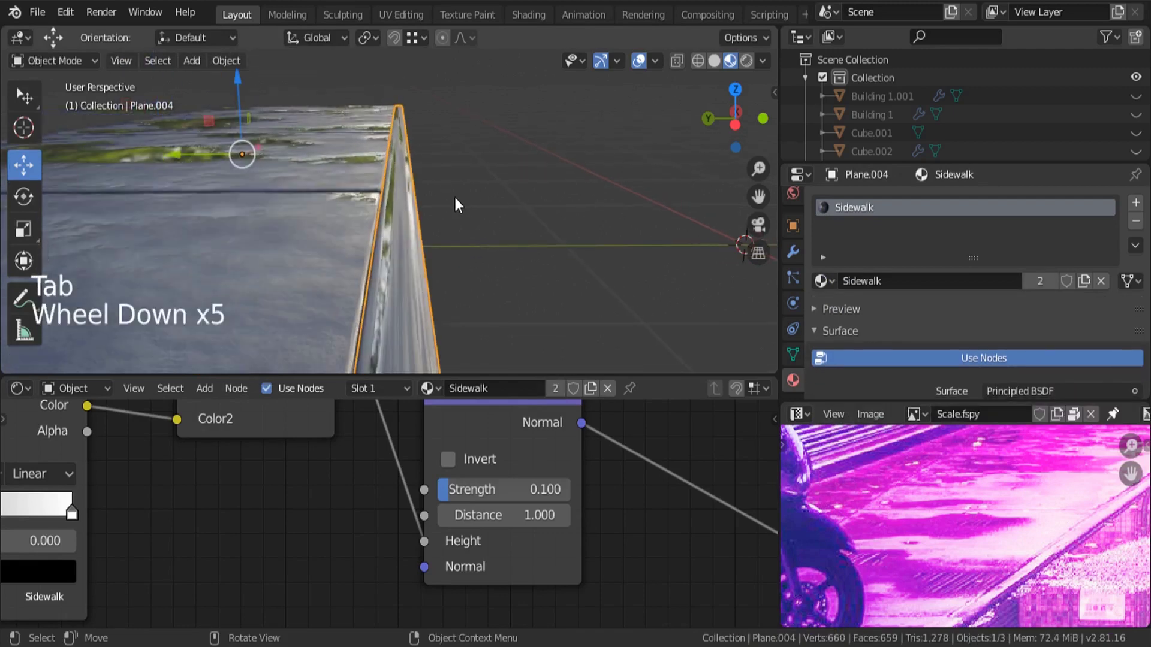
Add a UV Map node to the Sidewalk material's node tree, placed ahead of its two Noise Texture nodes.
scroll(454, 474, "down", 12)
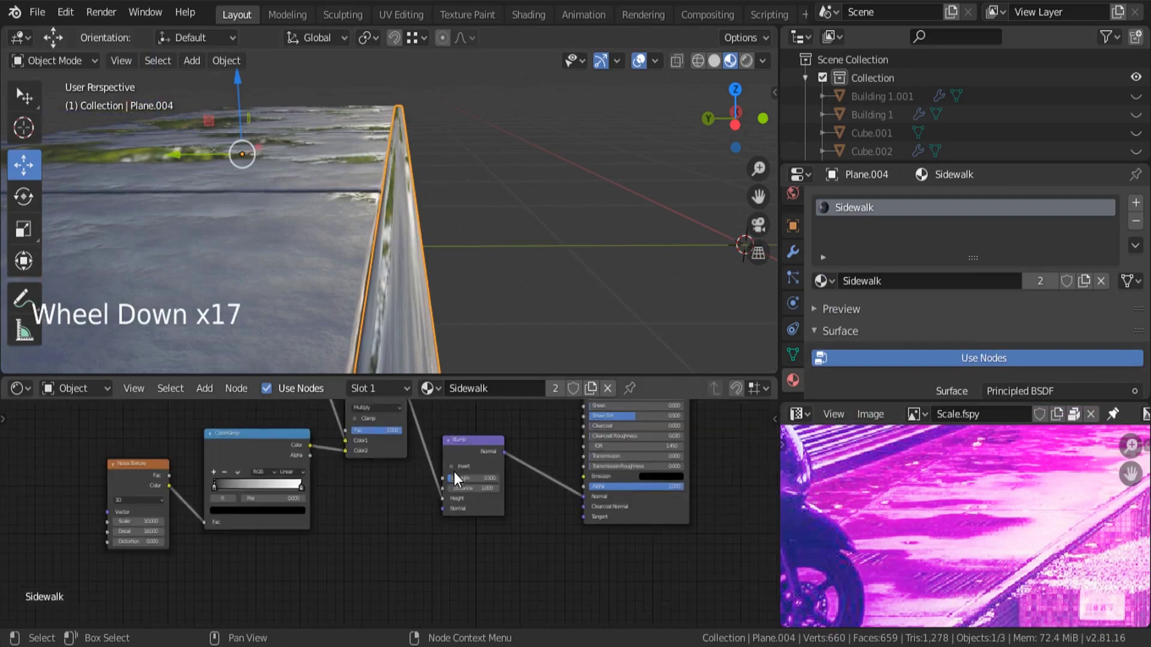
middle_click_drag(455, 472, 521, 508)
middle_click_drag(418, 480, 472, 533)
scroll(515, 485, "down", 5)
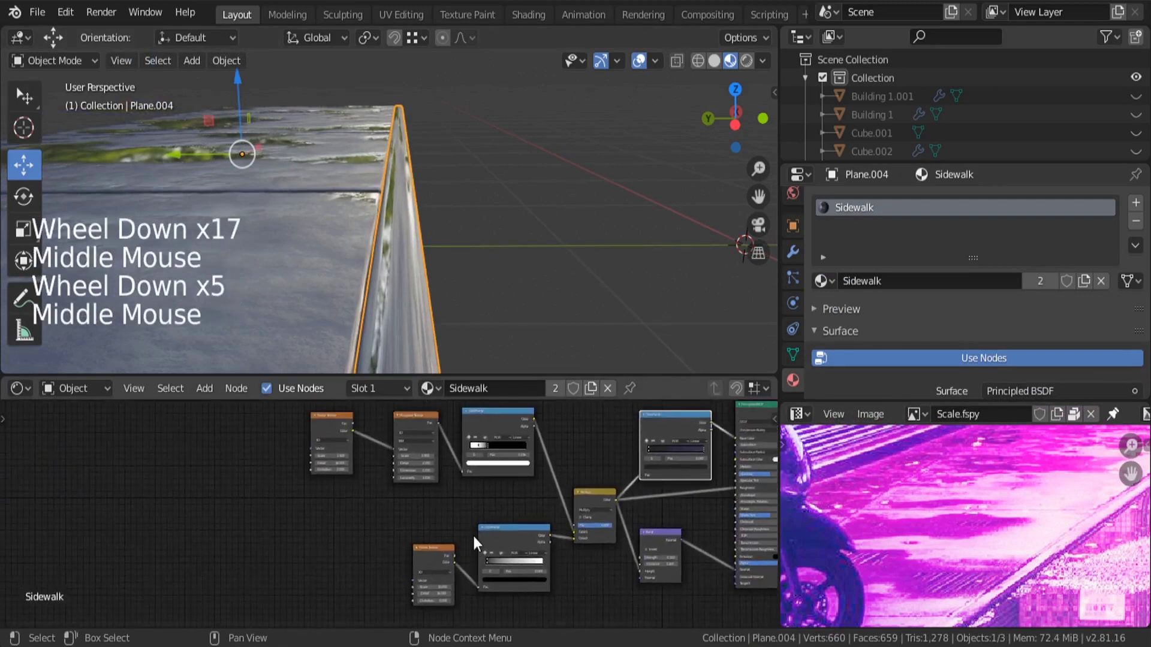
key("ctrl+space")
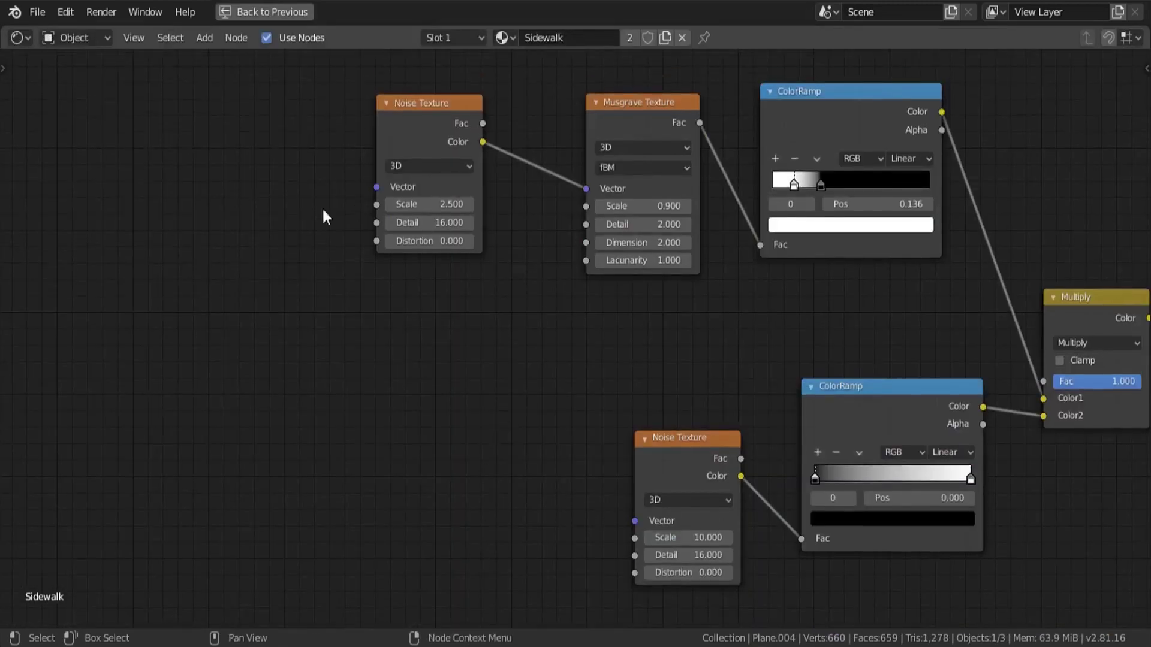
key("shift+a")
left_click(263, 354)
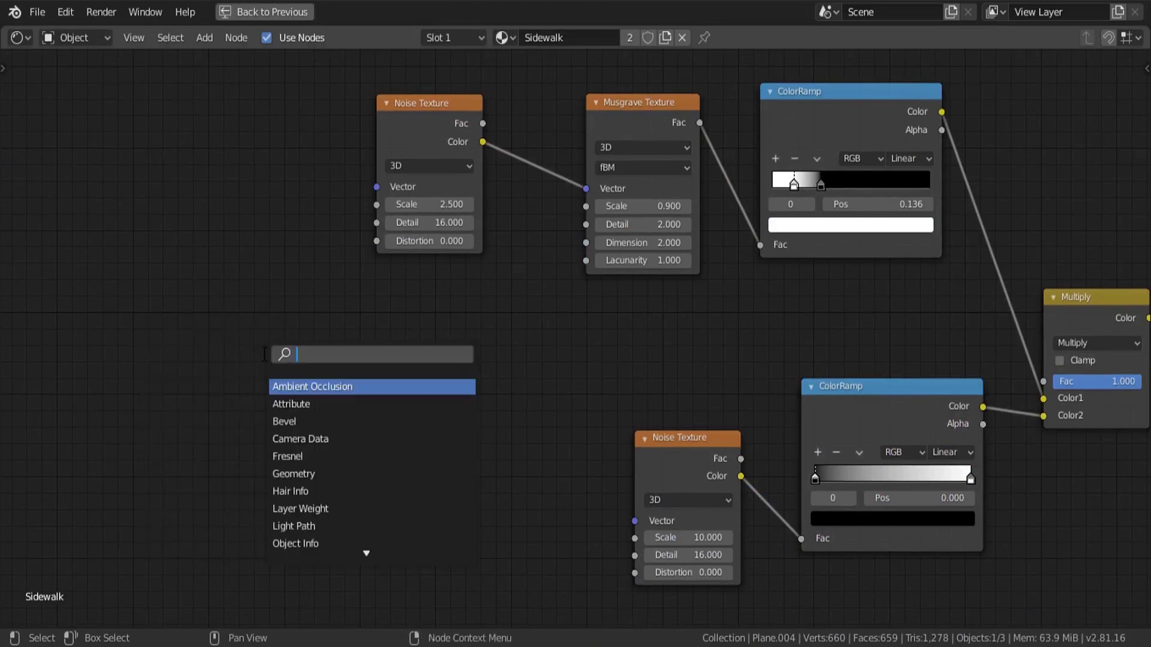
type("uv")
key("Return")
left_click(118, 341)
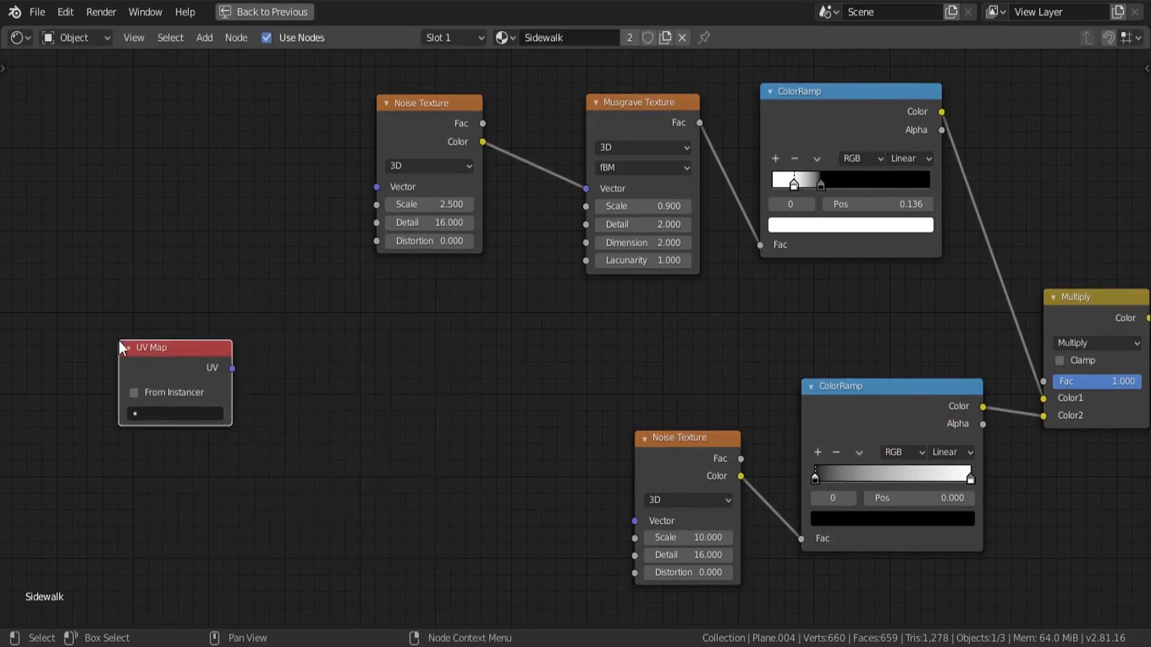
Connect the UV Map node's UV output to the Vector inputs of both Noise Texture nodes.
left_click_drag(232, 370, 377, 186)
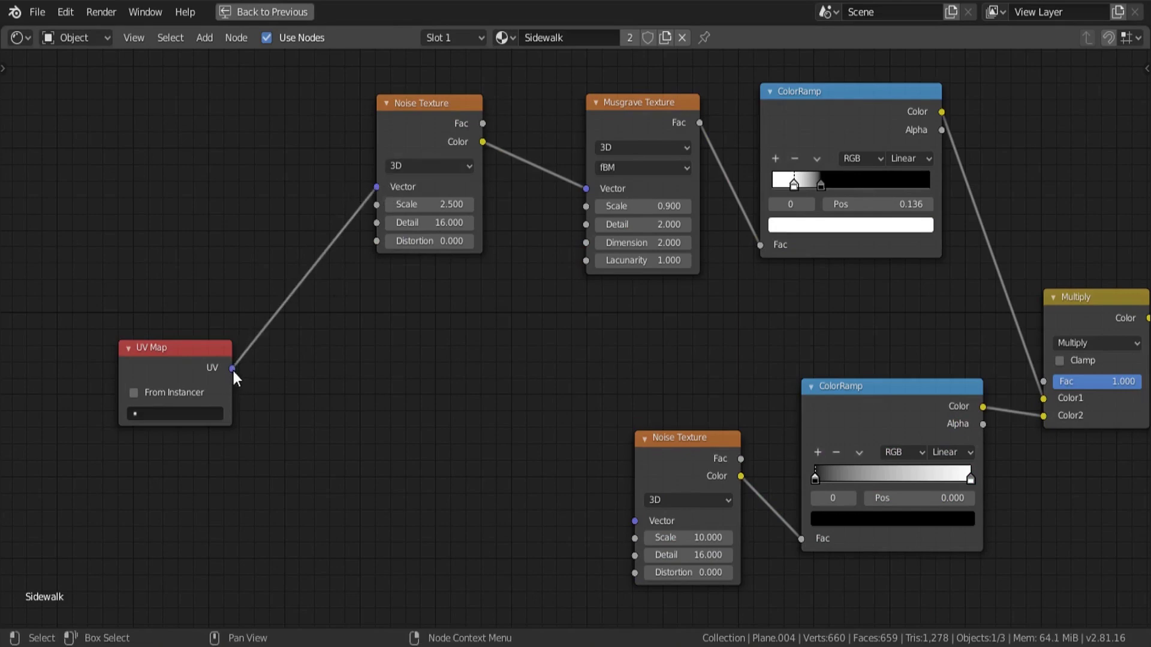
left_click_drag(232, 368, 645, 523)
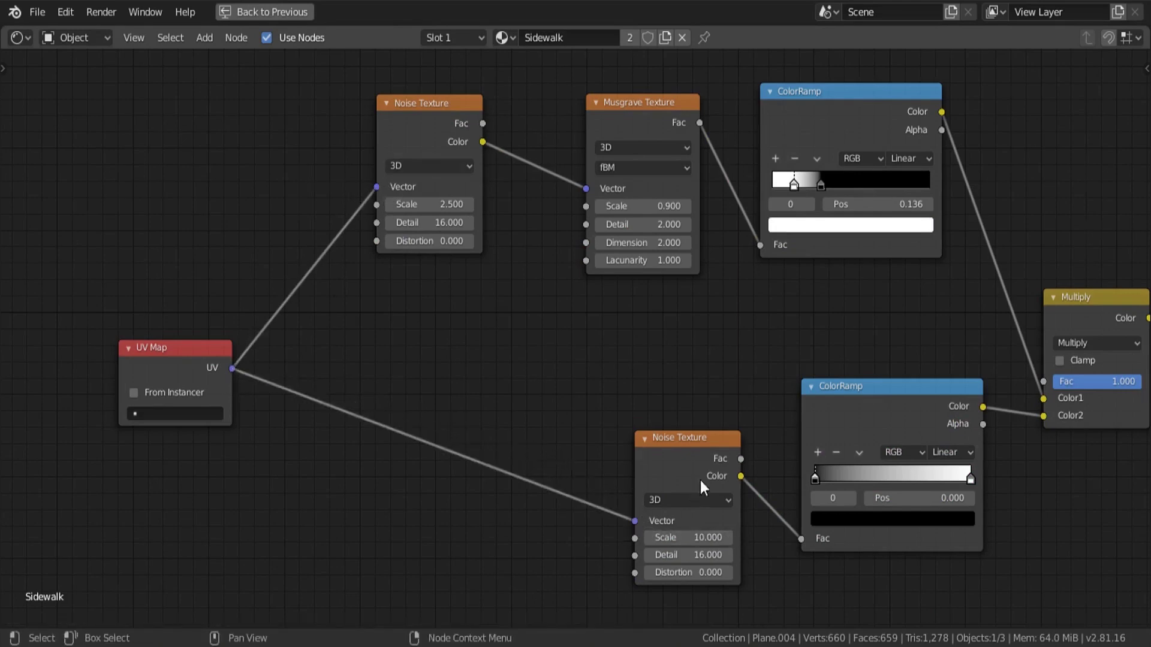
scroll(464, 527, "down", 4)
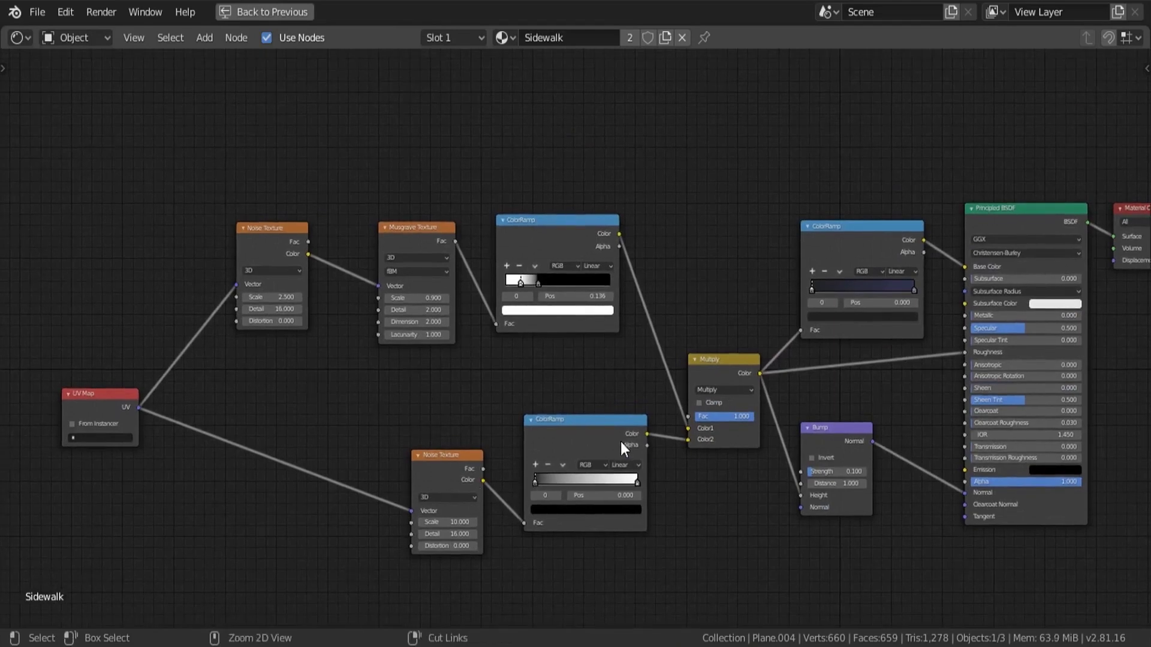
key("ctrl+space")
scroll(446, 254, "down", 11)
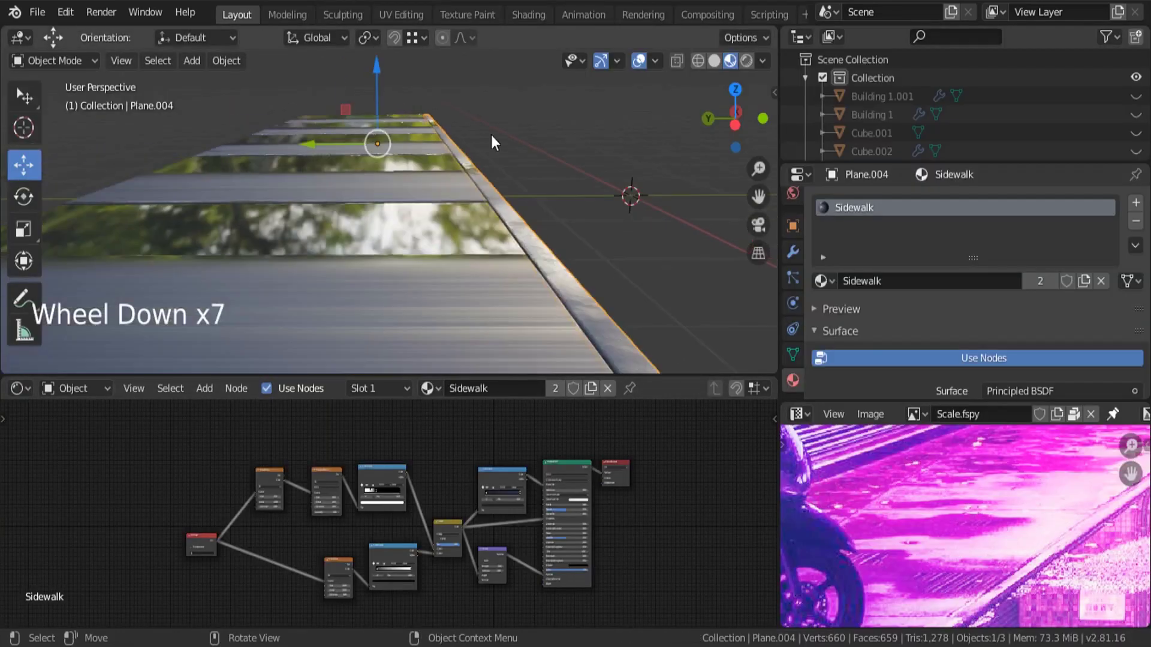
Select the sidewalk slab object and apply its Array modifier, keeping the Bevel modifier live.
middle_click_drag(491, 135, 436, 185)
key("Tab")
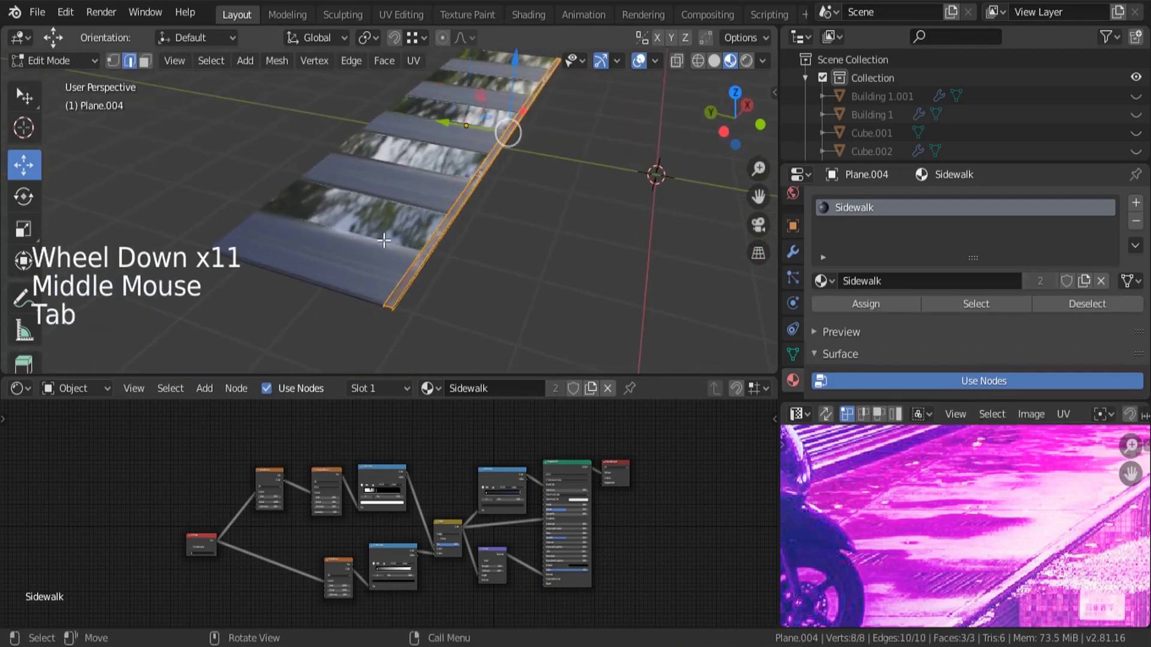
key("Tab")
left_click(344, 246)
key("Tab")
key("a")
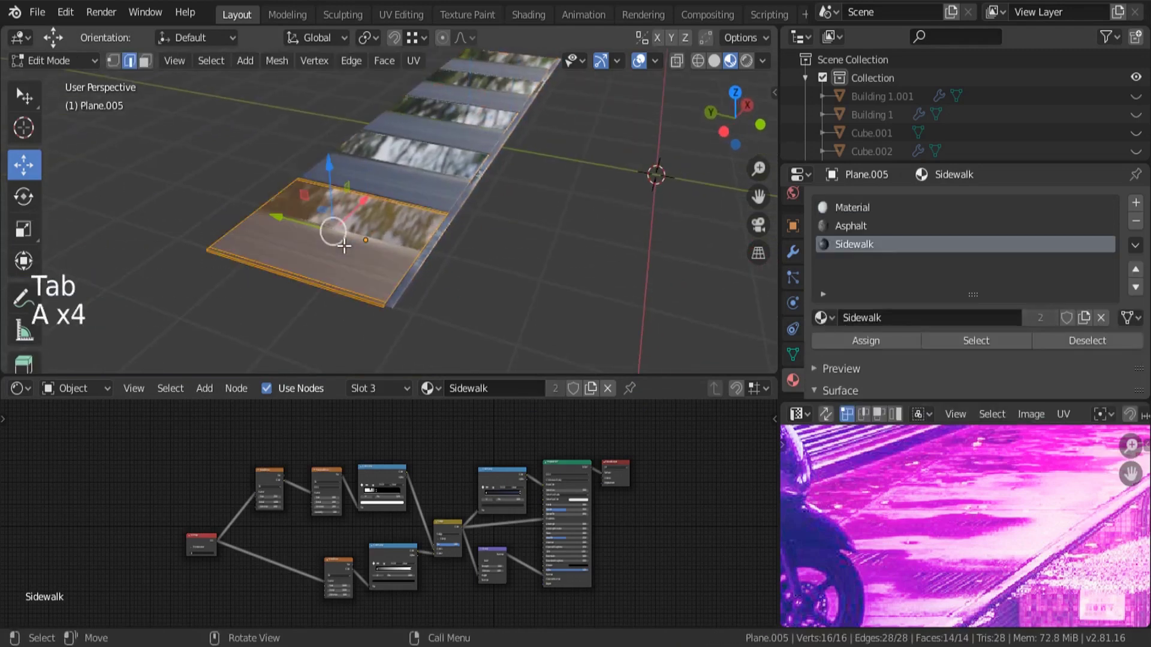
key("Tab")
left_click(794, 252)
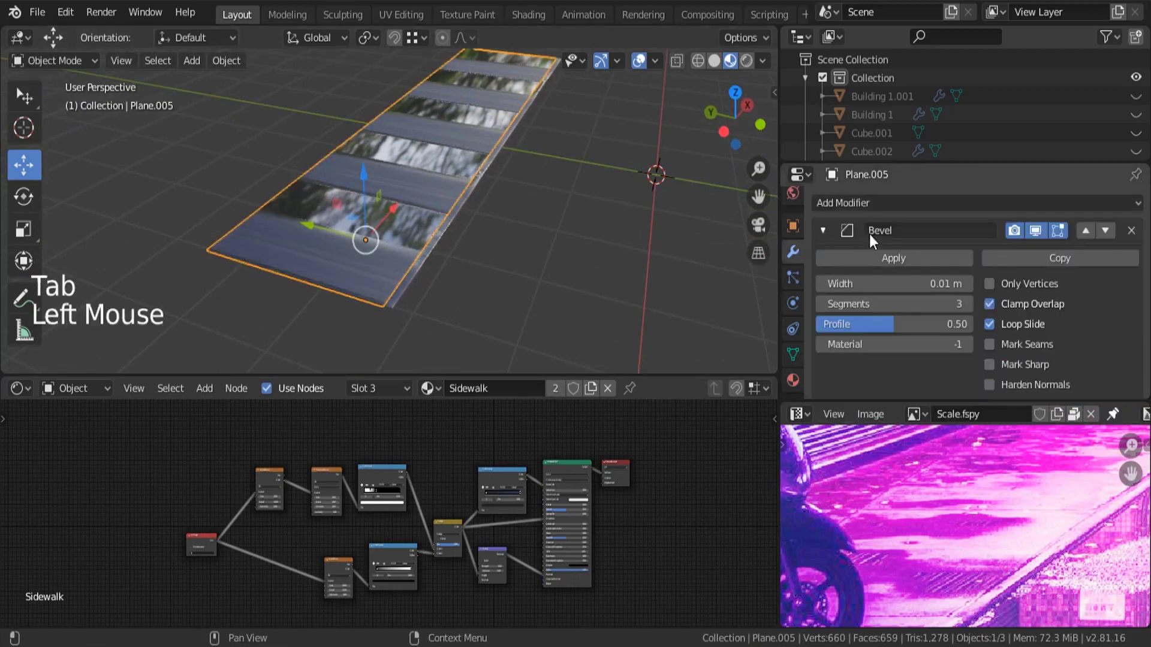
left_click(822, 230)
left_click(822, 263)
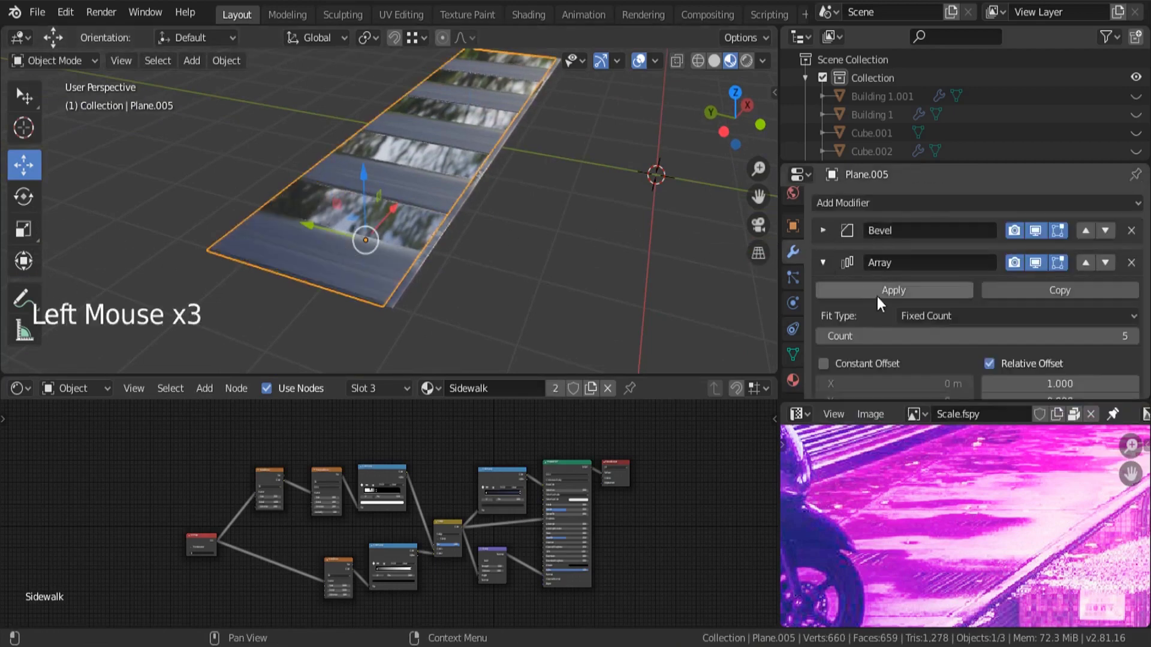
left_click(899, 289)
Unwrap all of the slabs' faces with Project From View in the top orthographic view.
key("Tab")
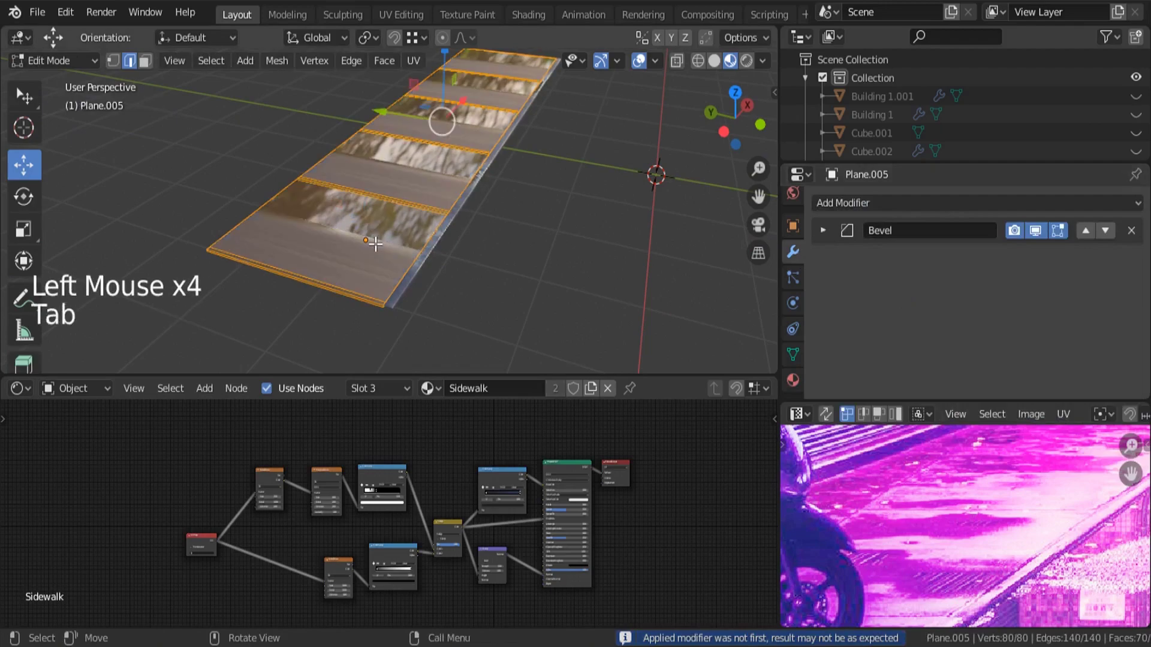
key("KP_7")
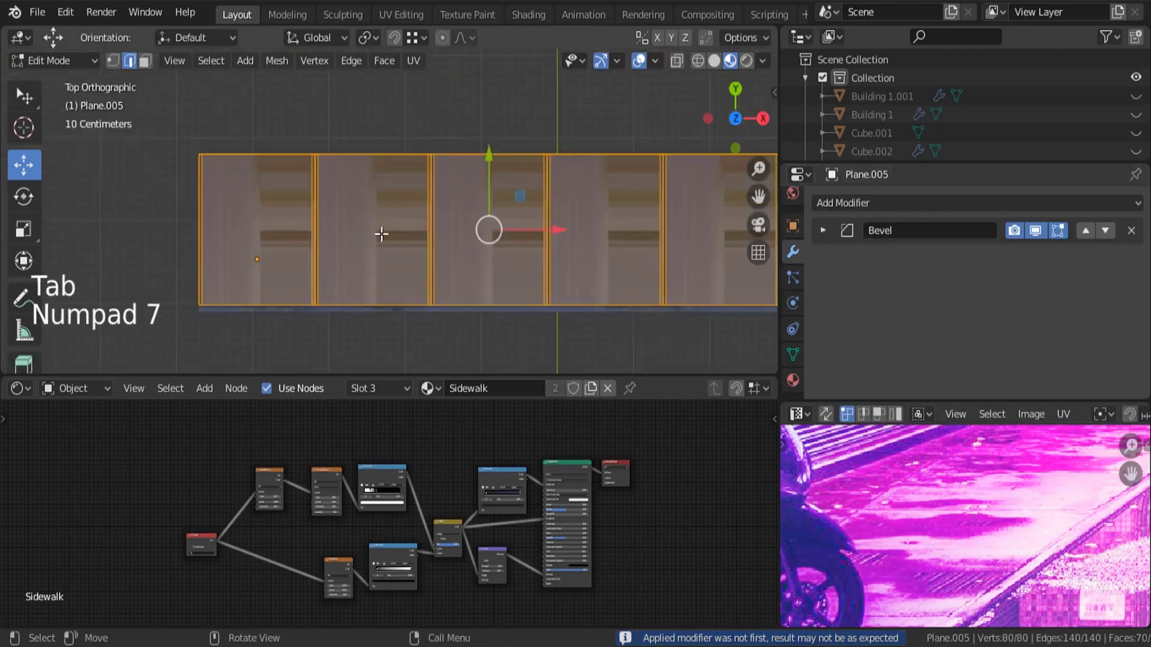
key("u")
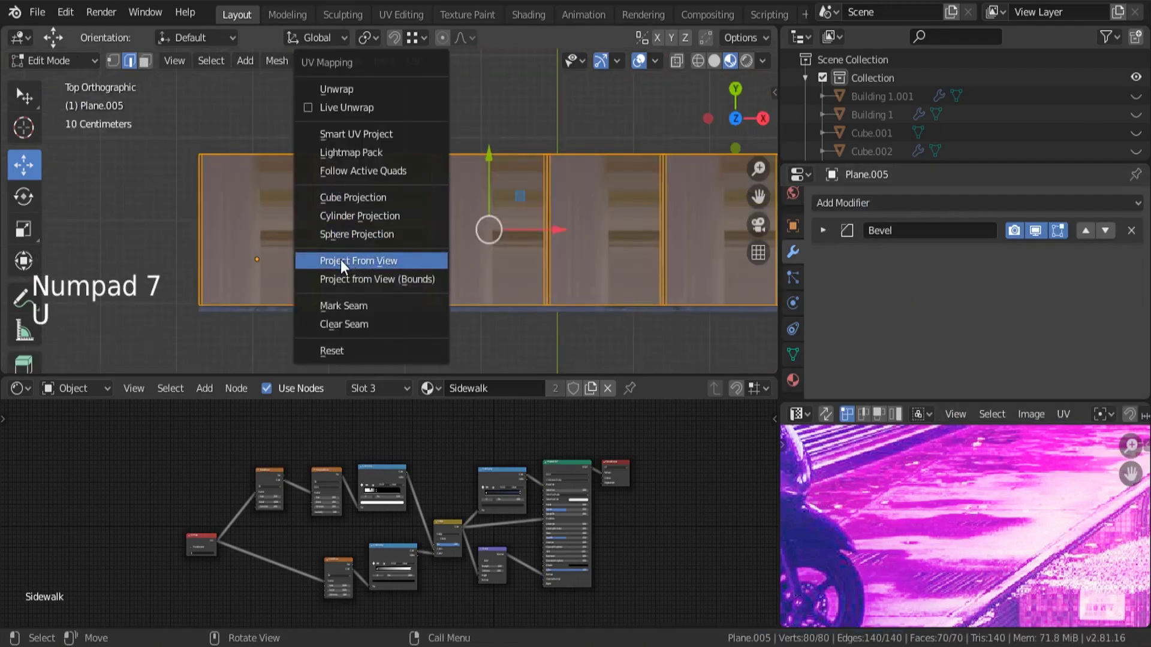
left_click(368, 260)
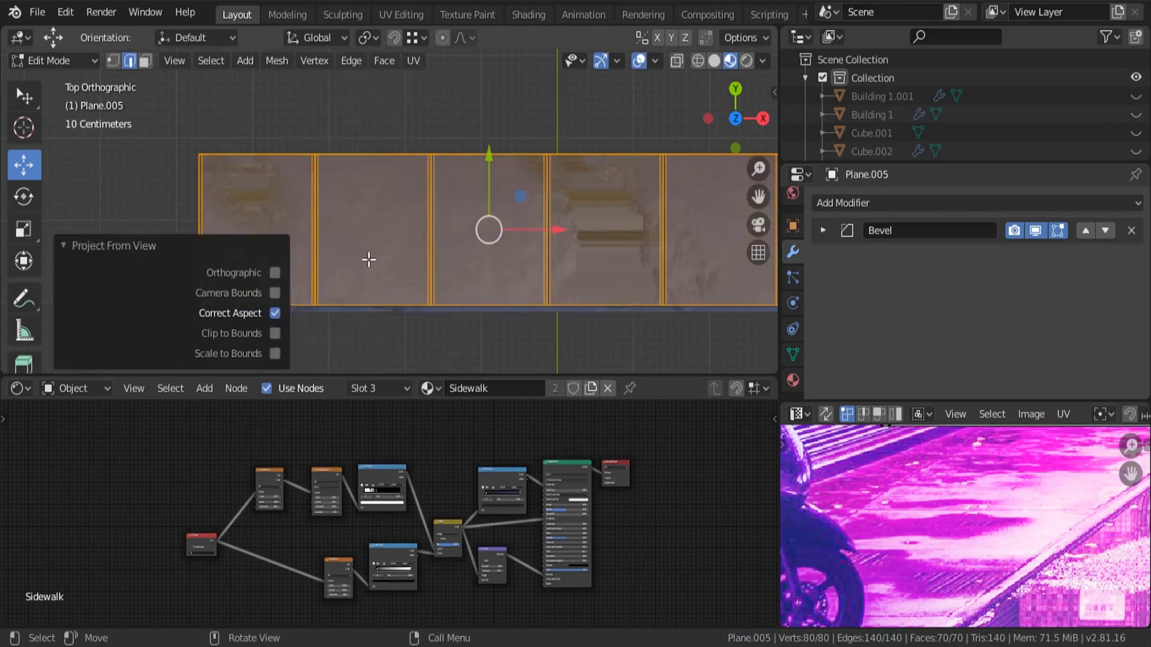
key("Tab")
middle_click_drag(411, 260, 502, 242)
scroll(466, 238, "down", 2)
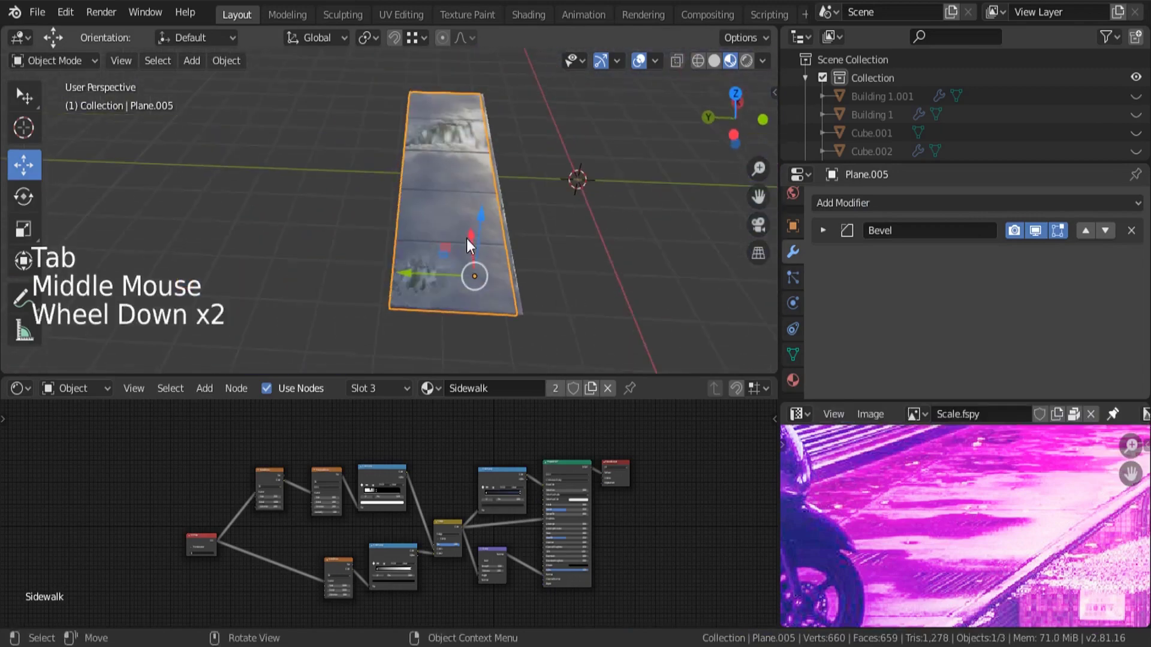
Scale all of the slabs' UVs up to about five times their size to make the puddle pattern finer.
scroll(466, 238, "up", 2)
key("Tab")
scroll(944, 500, "down", 8)
scroll(943, 499, "down", 1)
middle_click_drag(943, 499, 901, 533)
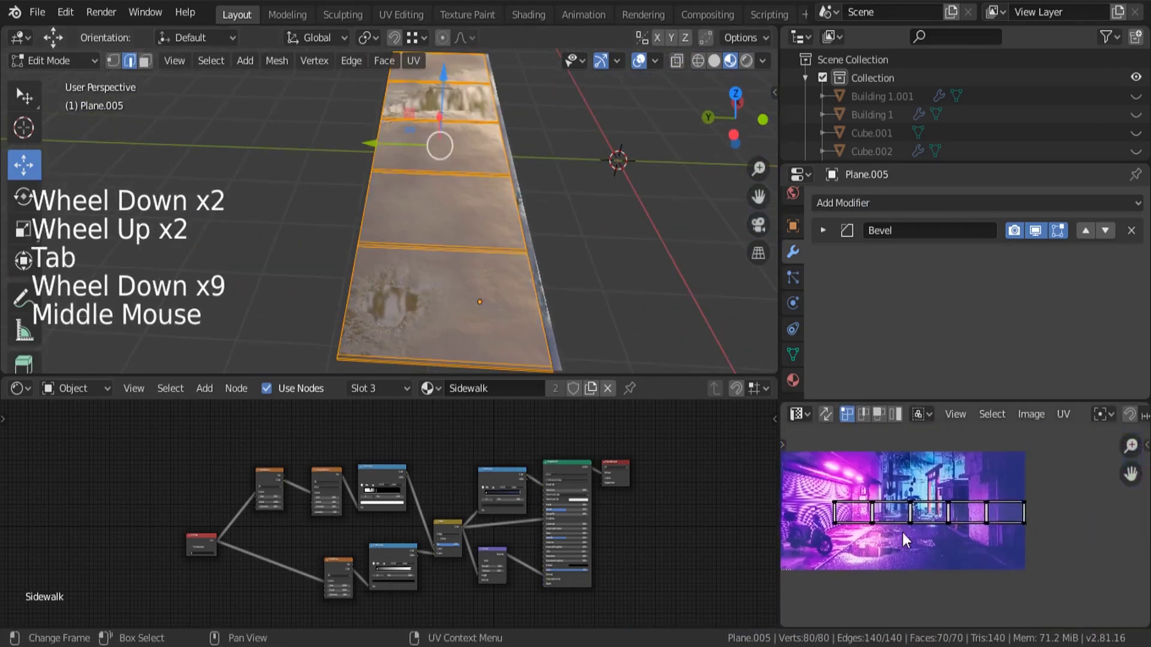
key("a")
key("s")
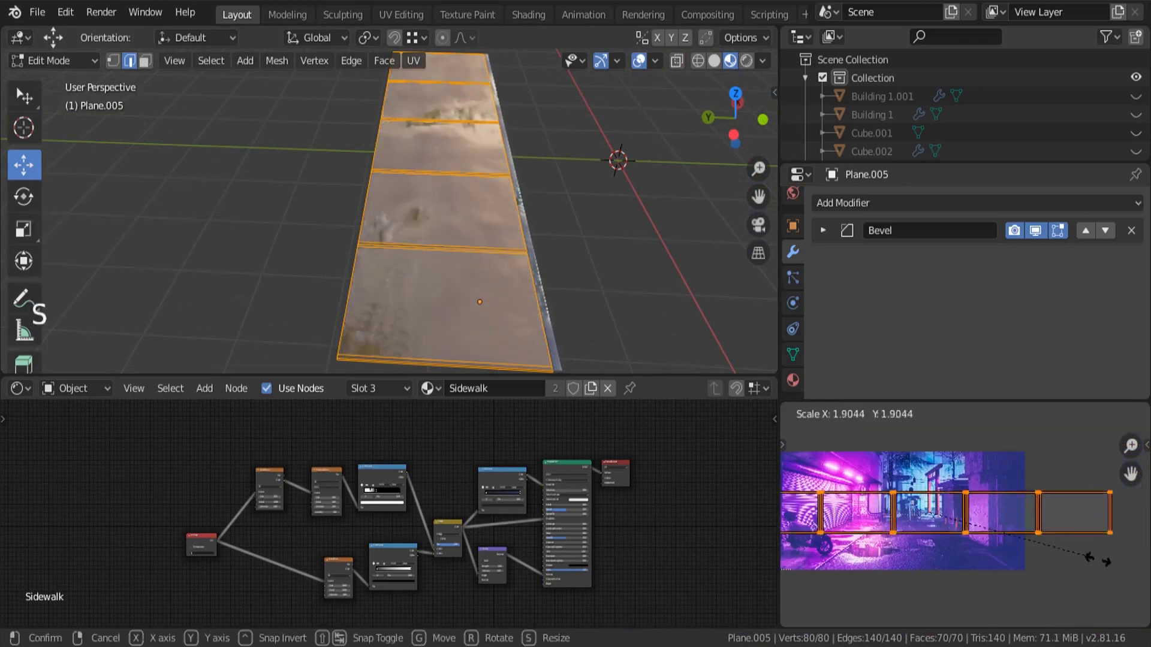
left_click(974, 623)
middle_click_drag(585, 283, 490, 221)
key("Tab")
scroll(479, 163, "up", 3)
Shift all of the slabs' UVs to reposition the puddles across the sidewalk.
key("Tab")
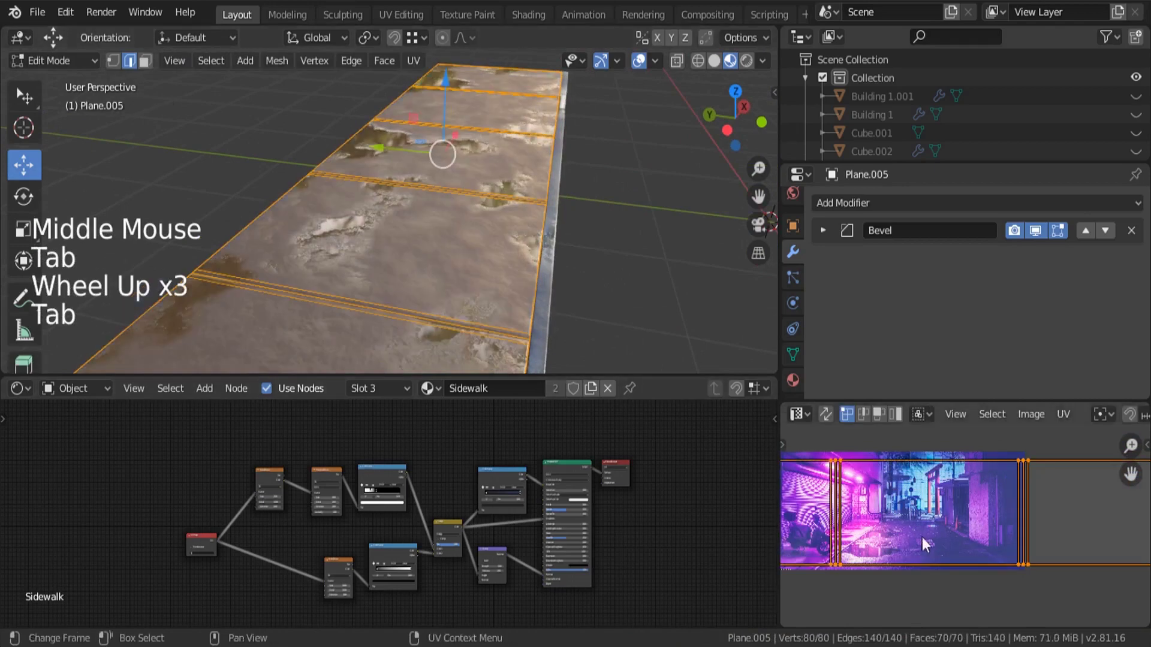
key("g")
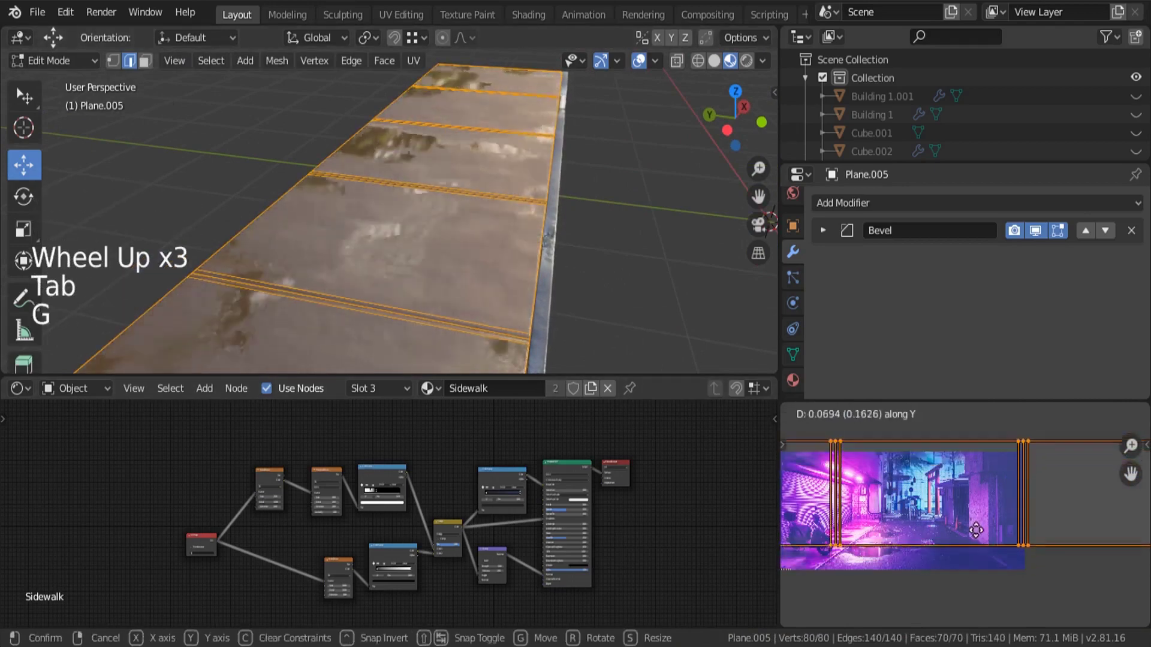
left_click(624, 334)
key("Tab")
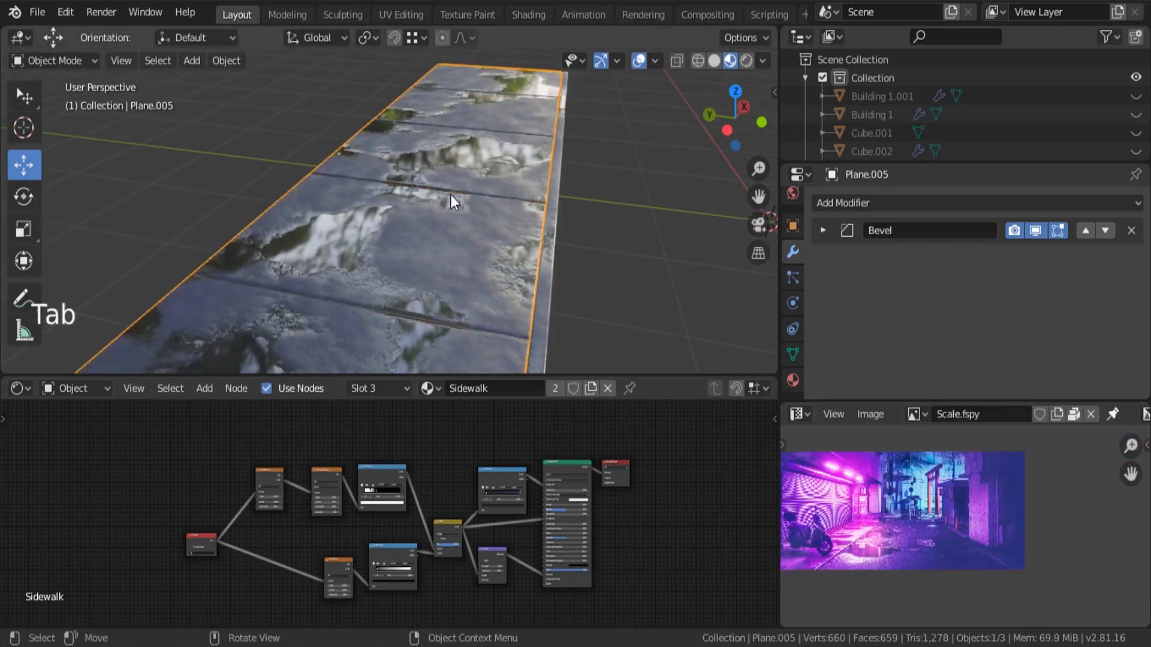
Select only the curb strip and unwrap all of its faces again with Cube Projection.
left_click(499, 229)
key("a")
key("a")
key("a")
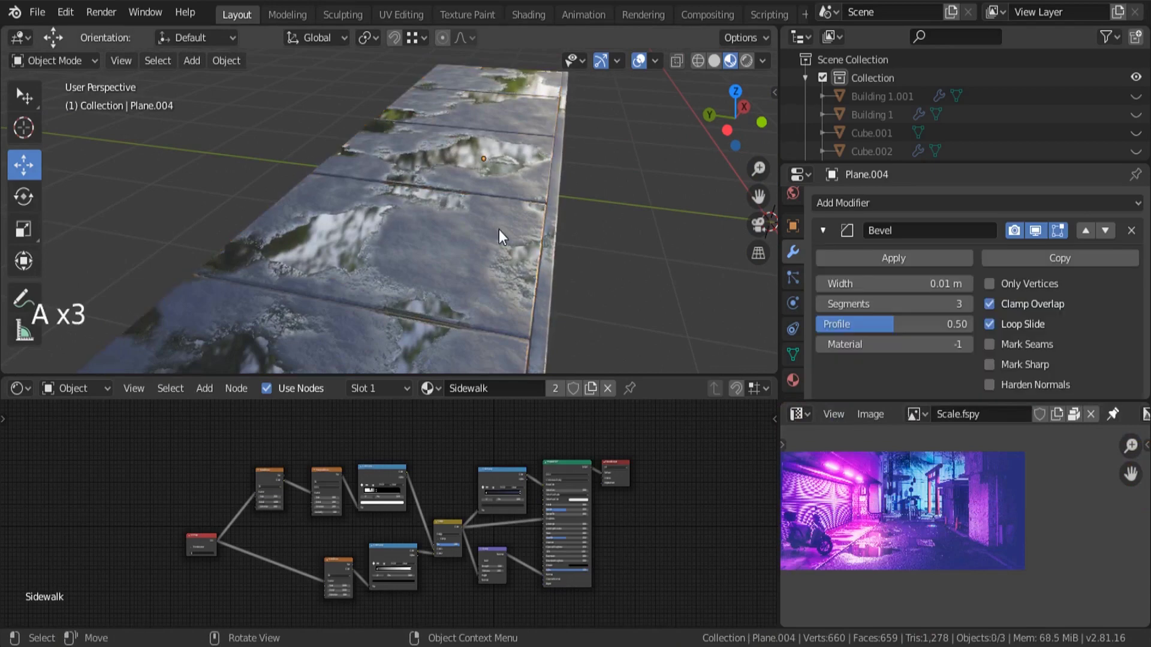
left_click(552, 236)
scroll(552, 236, "up", 6)
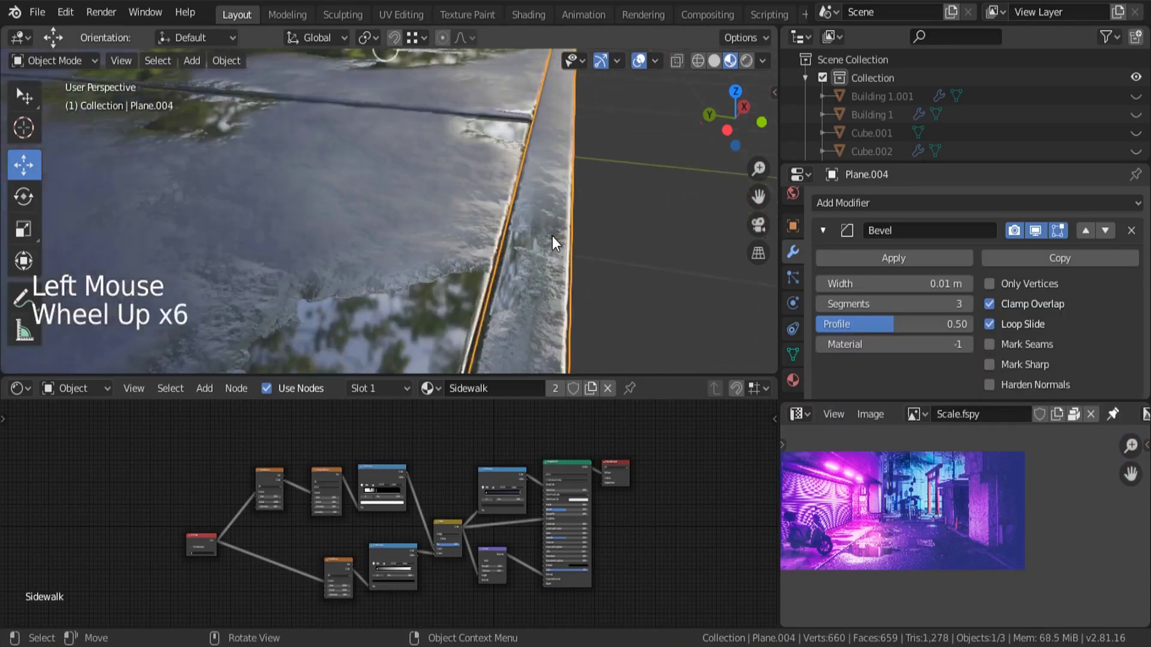
key("Tab")
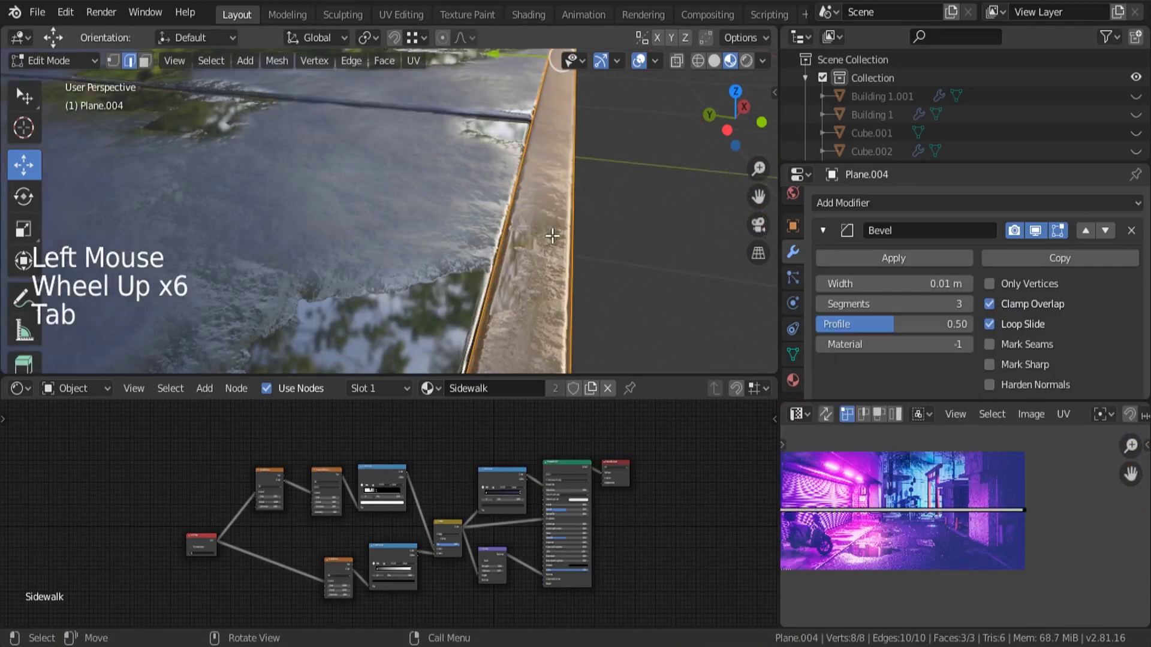
key("u")
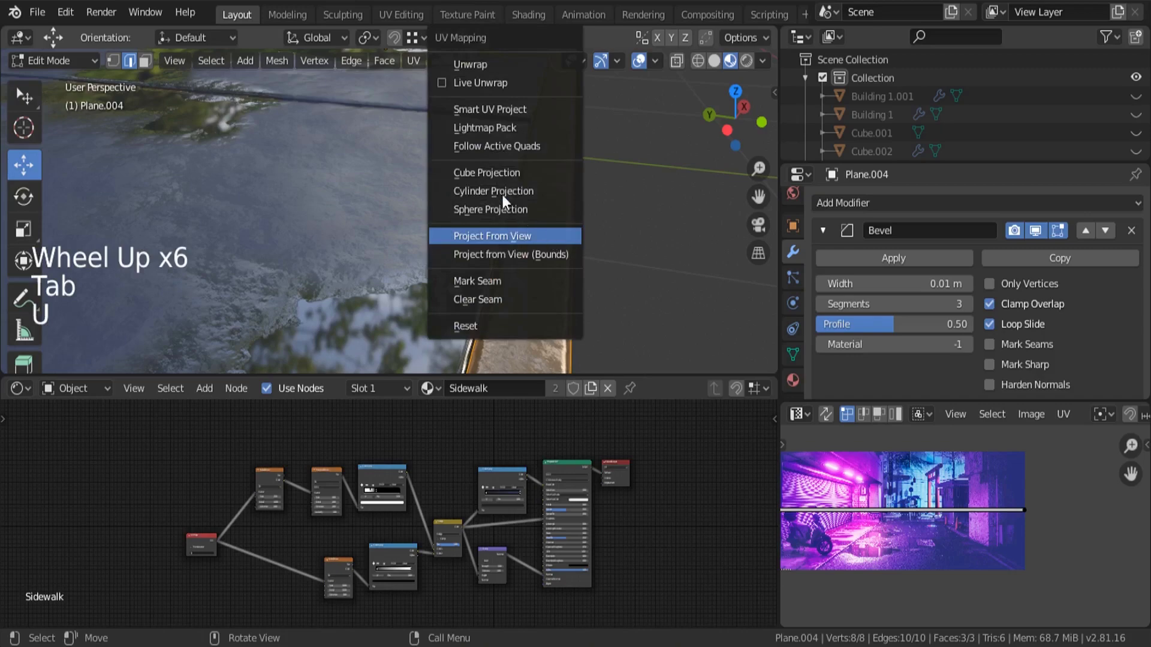
left_click(480, 171)
scroll(538, 245, "down", 5)
key("Tab")
scroll(538, 245, "up", 4)
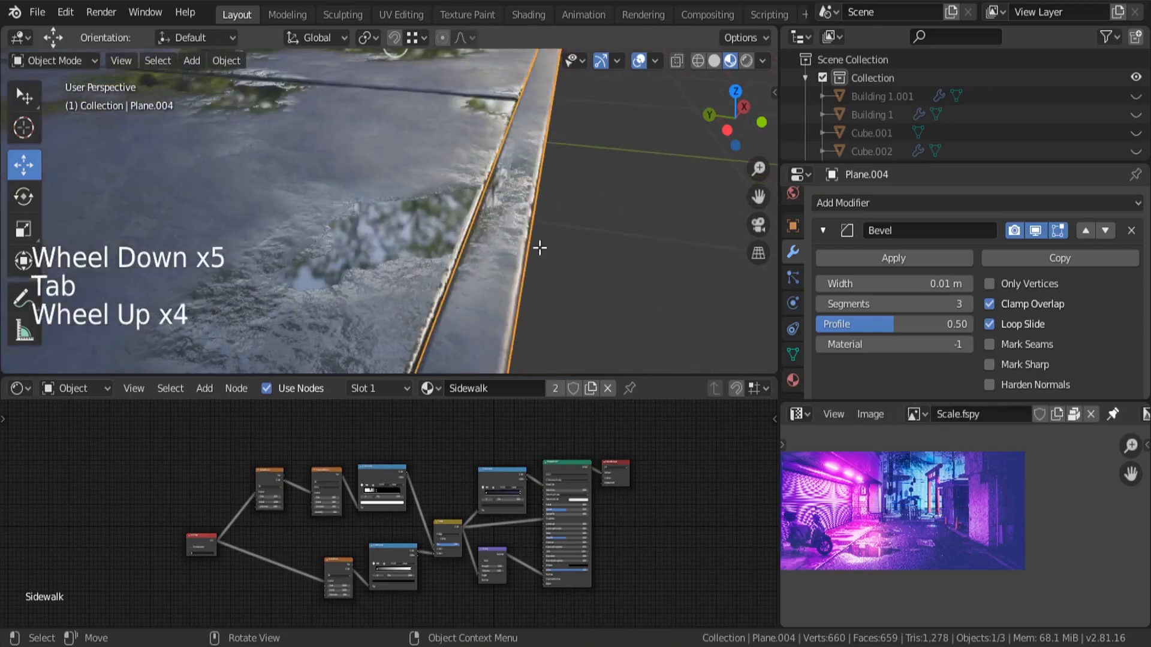
Rescale all of the curb strip's UVs to adjust its surface texture, and deselect everything.
key("Tab")
key("a")
key("s")
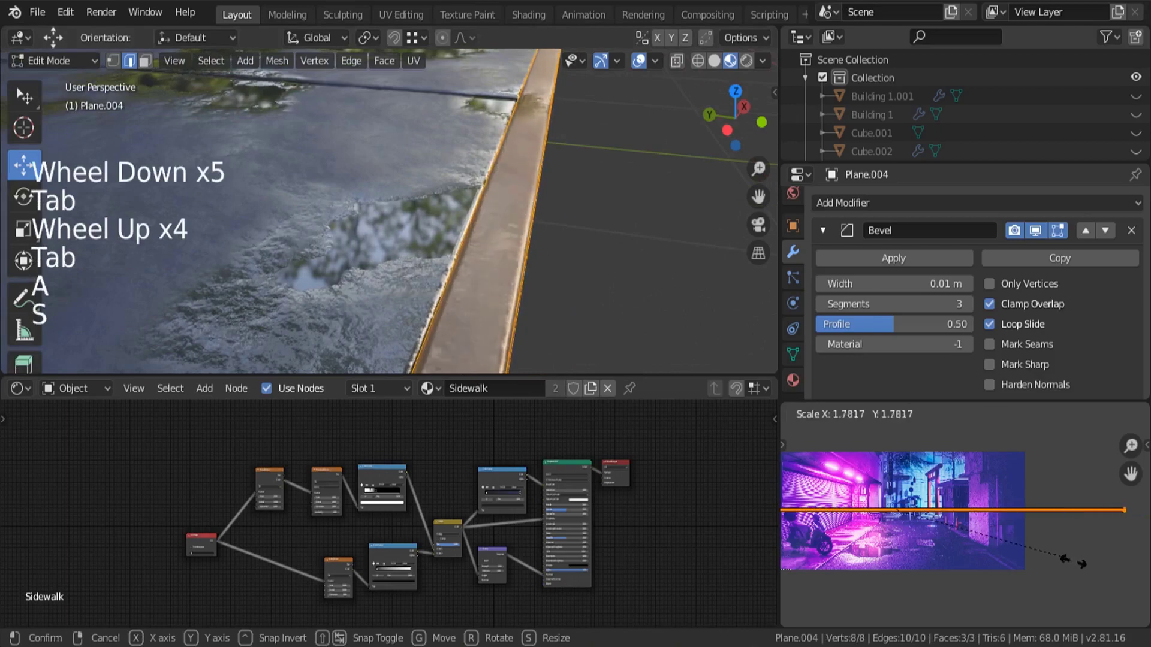
left_click(1020, 528)
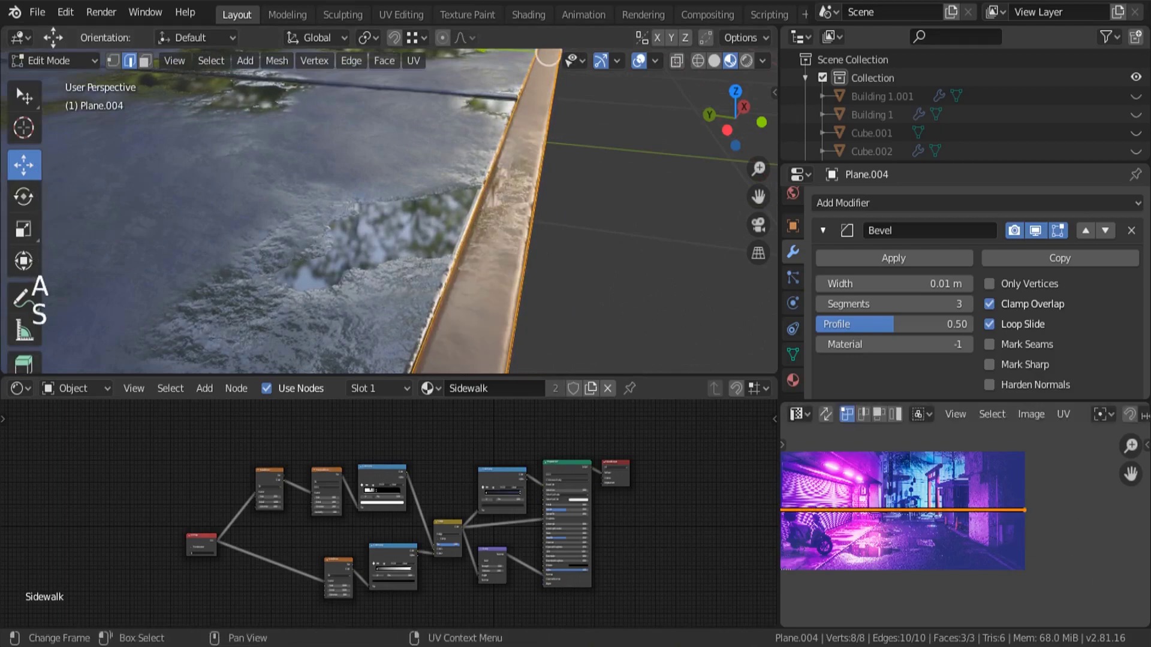
key("s")
left_click(952, 515)
key("Tab")
scroll(488, 163, "down", 7)
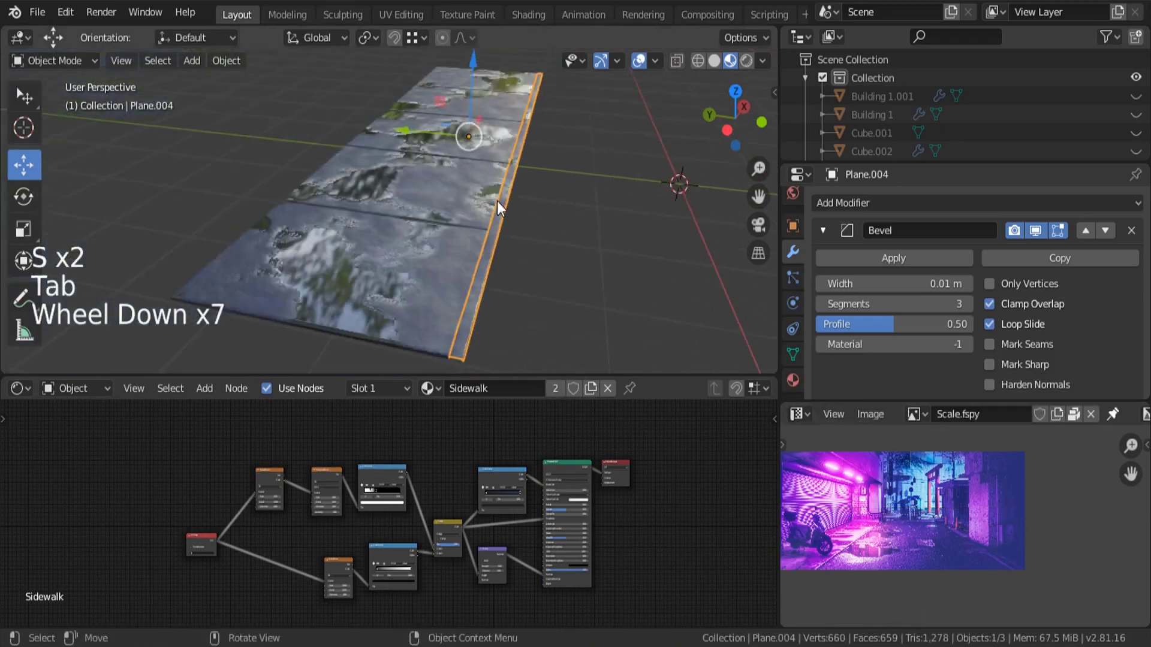
middle_click_drag(498, 200, 595, 193)
key("a")
key("a")
key("a")
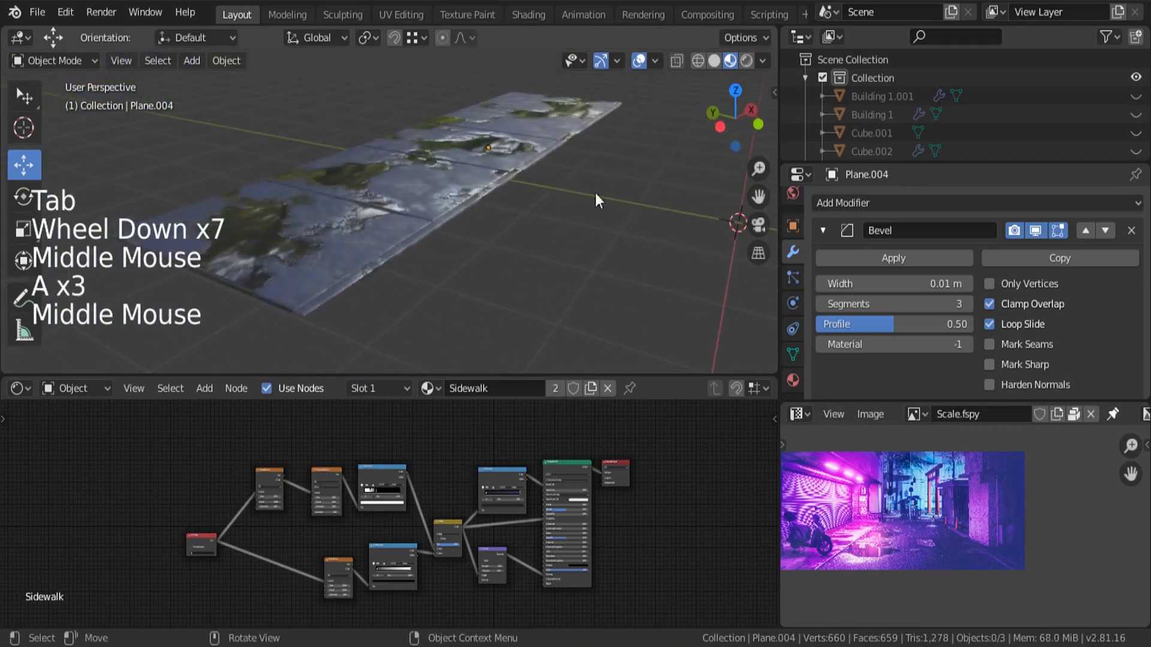
Switch the Collection off and on to show all its objects, and view the sidewalk through the camera.
left_click(822, 77)
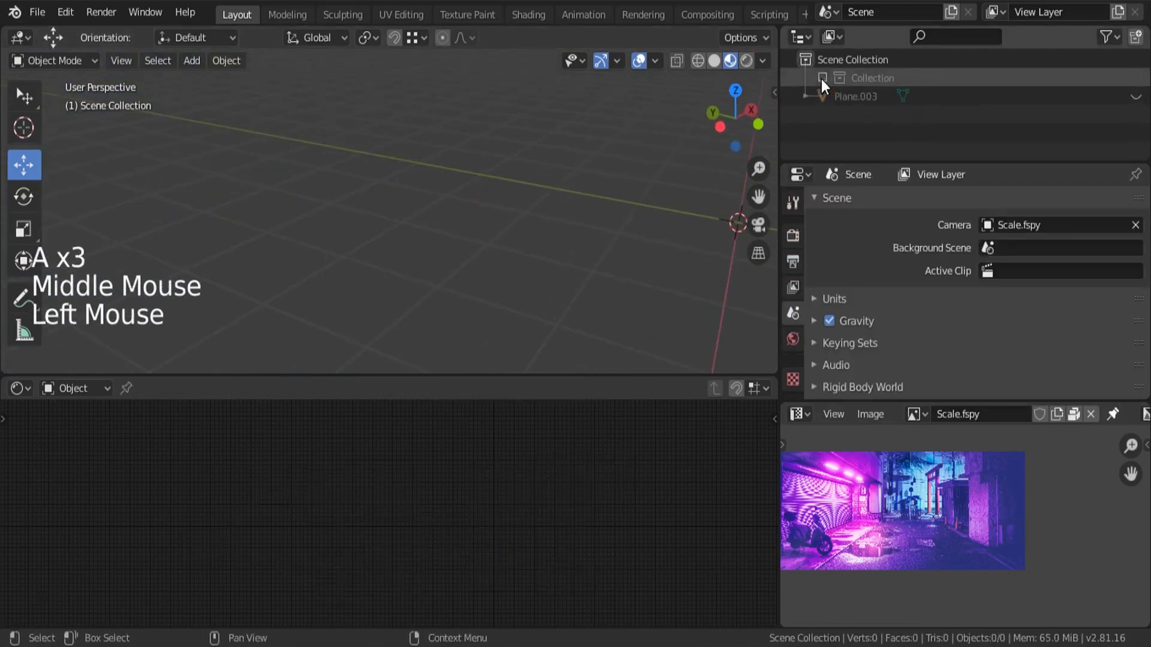
left_click(821, 78)
middle_click_drag(339, 196, 366, 171)
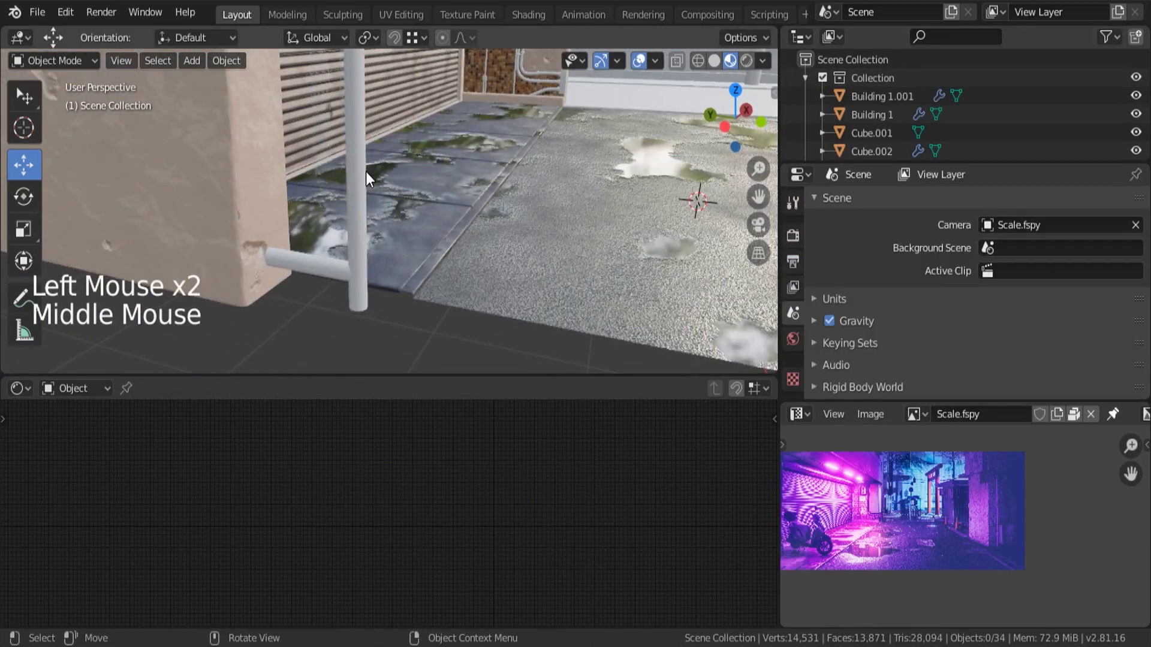
key("KP_0")
scroll(578, 214, "down", 3)
scroll(578, 215, "up", 5)
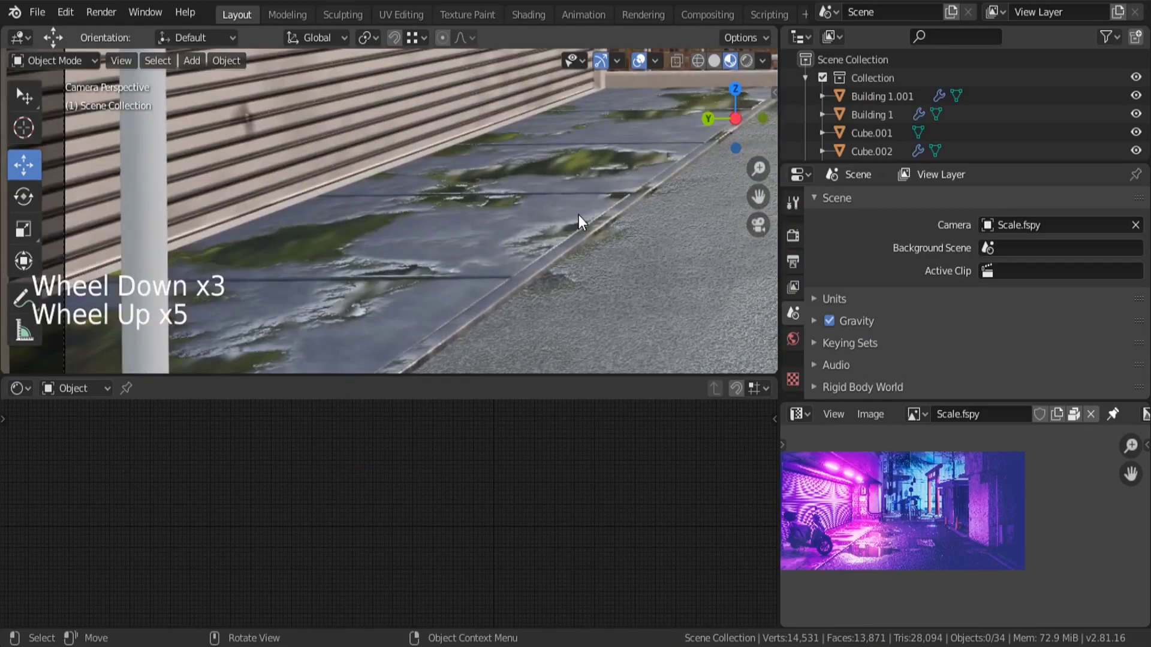